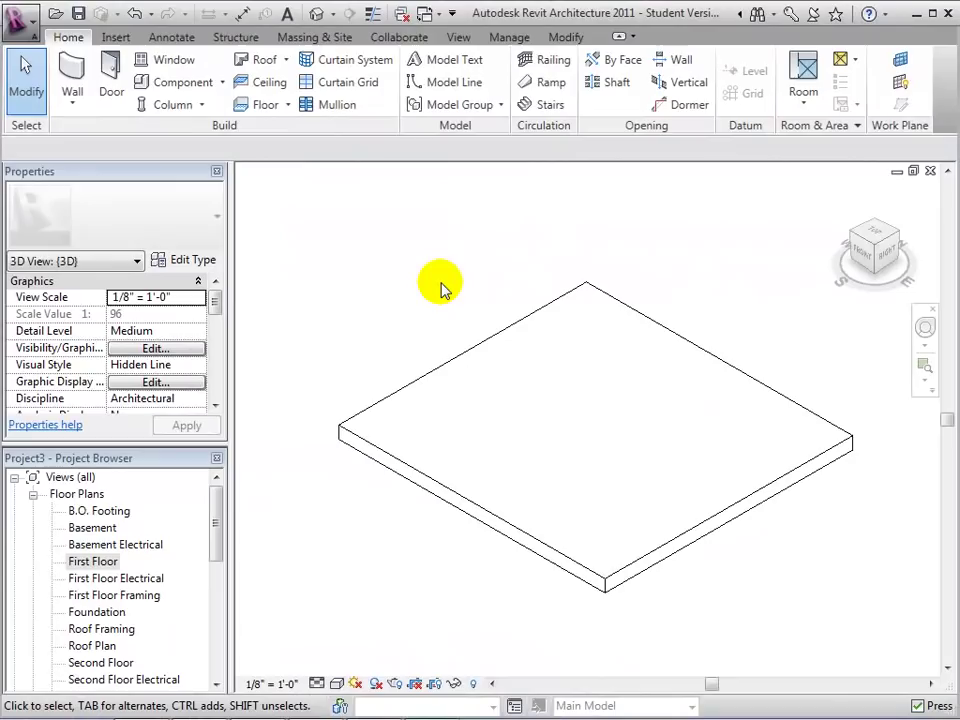
# - Open the First Floor plan and turn on Thin Lines
pyautogui.doubleClick(103, 563)
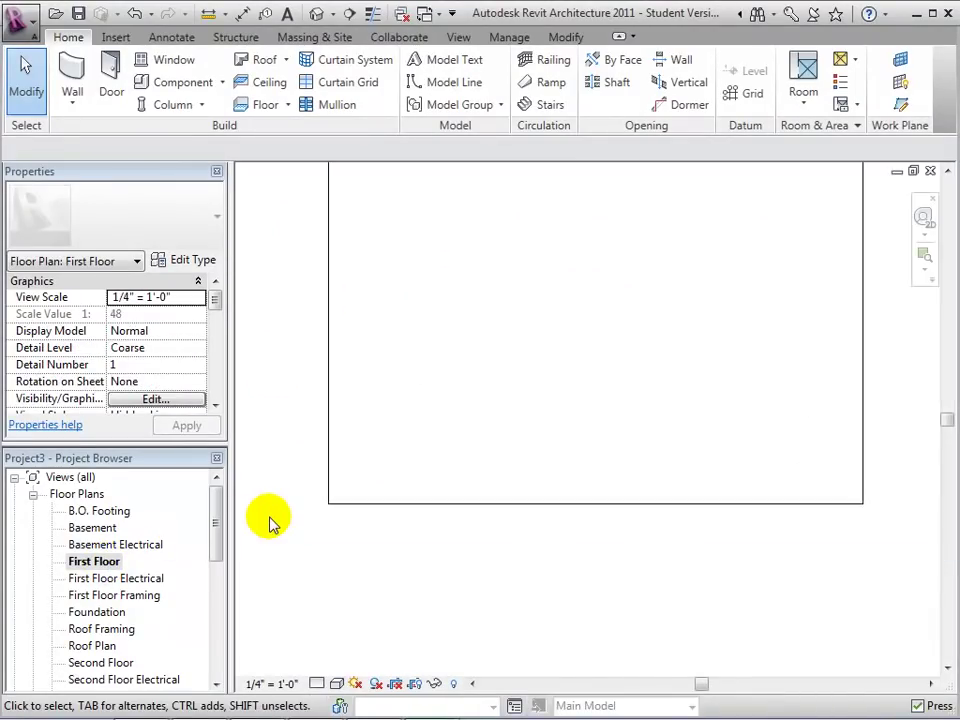
pyautogui.click(458, 37)
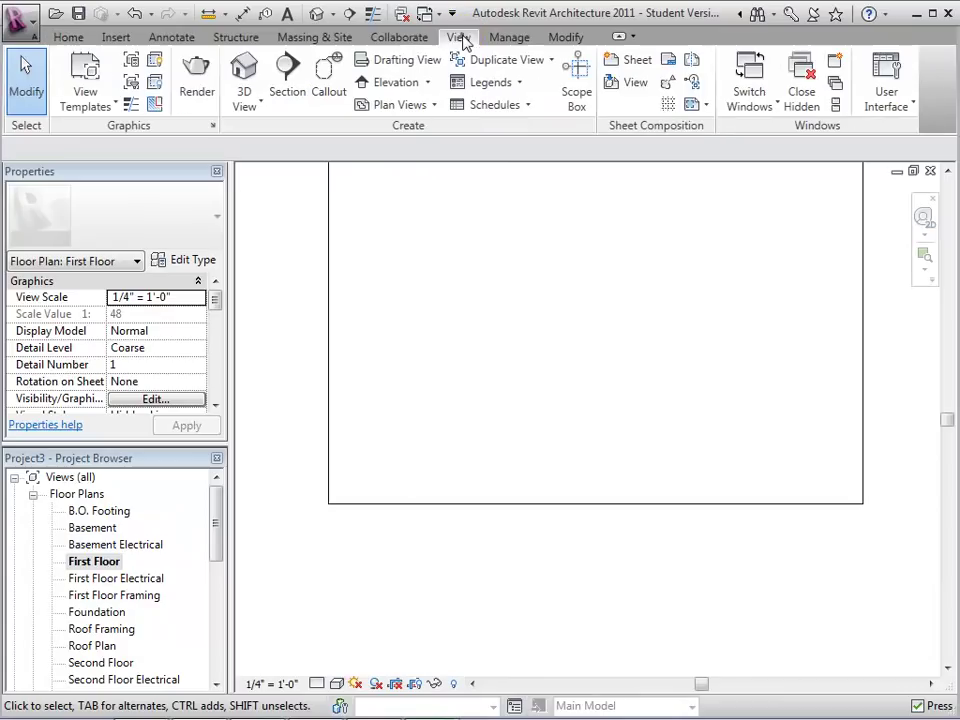
pyautogui.click(131, 104)
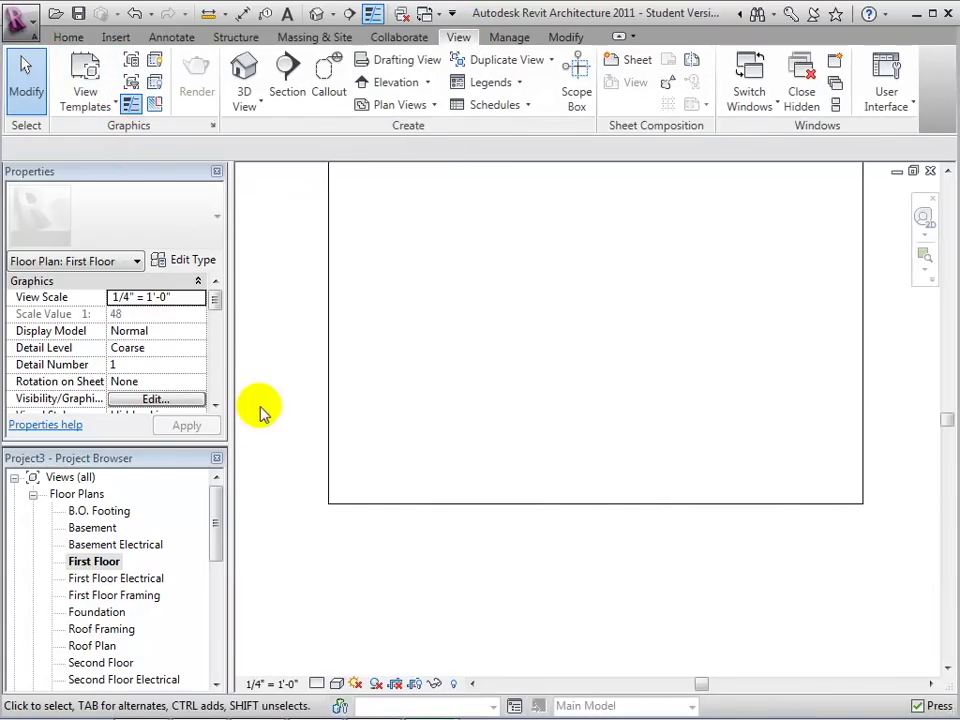
# - Set the First Floor plan's detail level to Fine
pyautogui.click(316, 683)
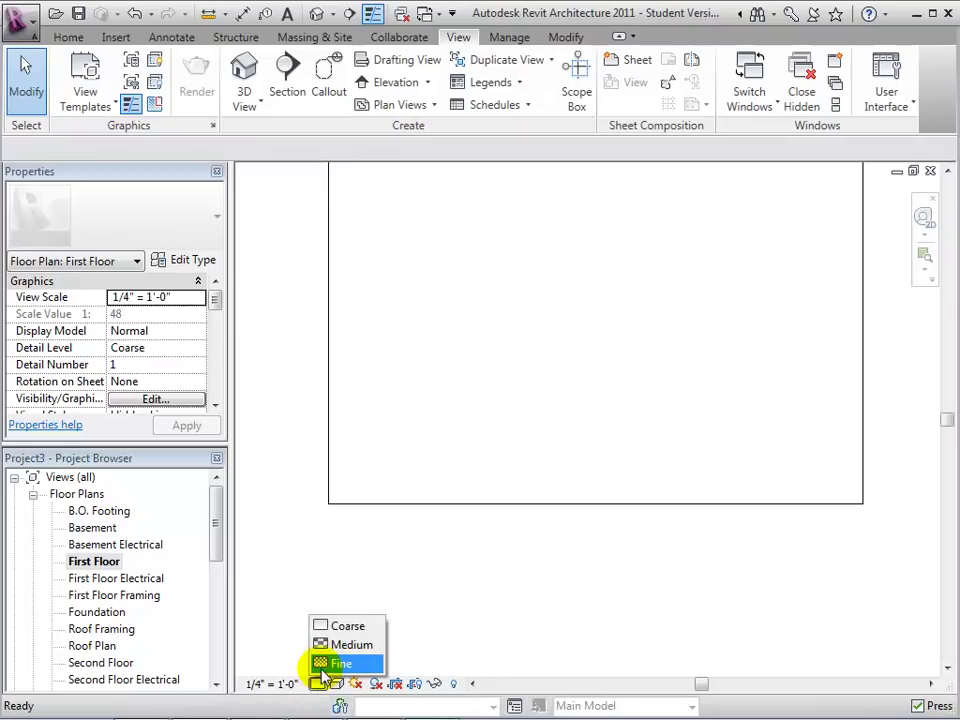
pyautogui.click(318, 664)
pyautogui.click(303, 612)
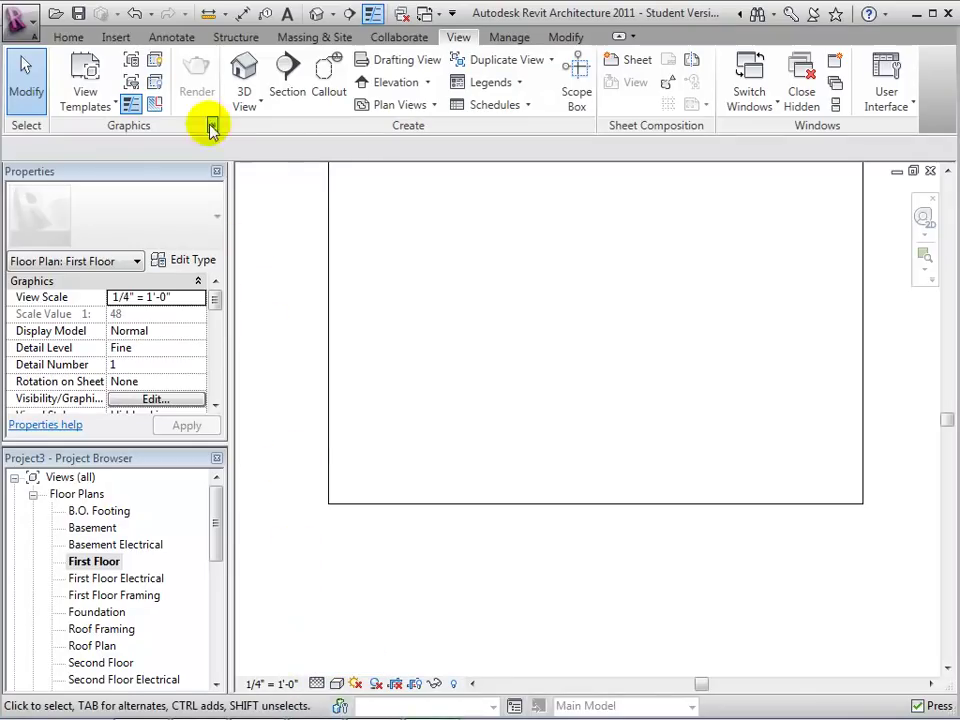
pyautogui.click(66, 36)
# - Draw a Wall Centerline brick wall from the slab's bottom-right corner to its bottom-left corner
pyautogui.click(66, 66)
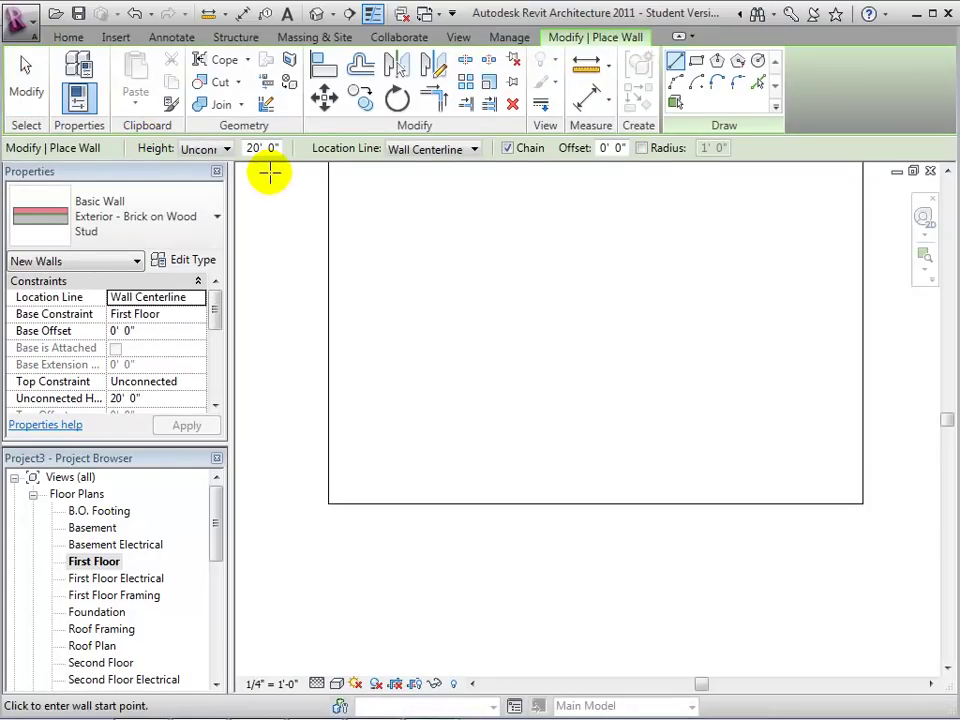
pyautogui.click(476, 150)
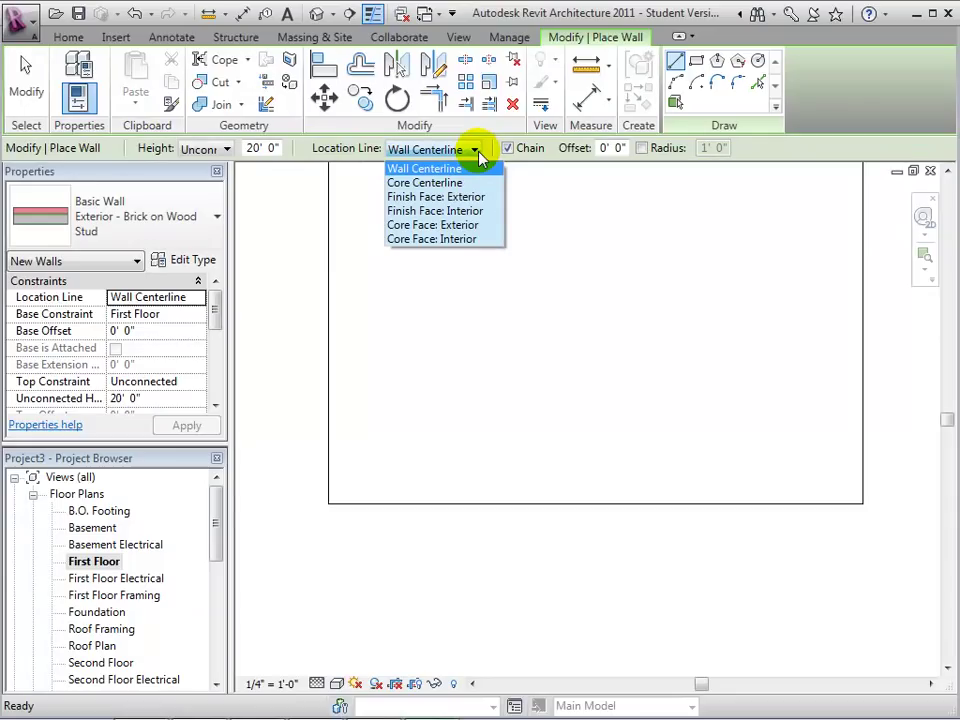
pyautogui.click(478, 155)
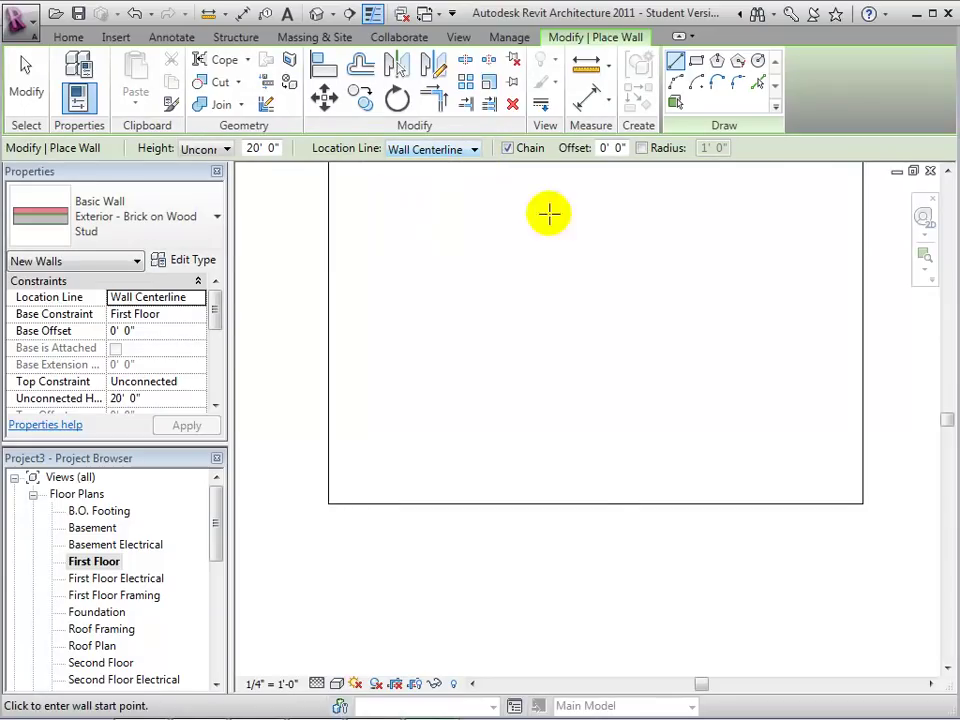
pyautogui.click(863, 503)
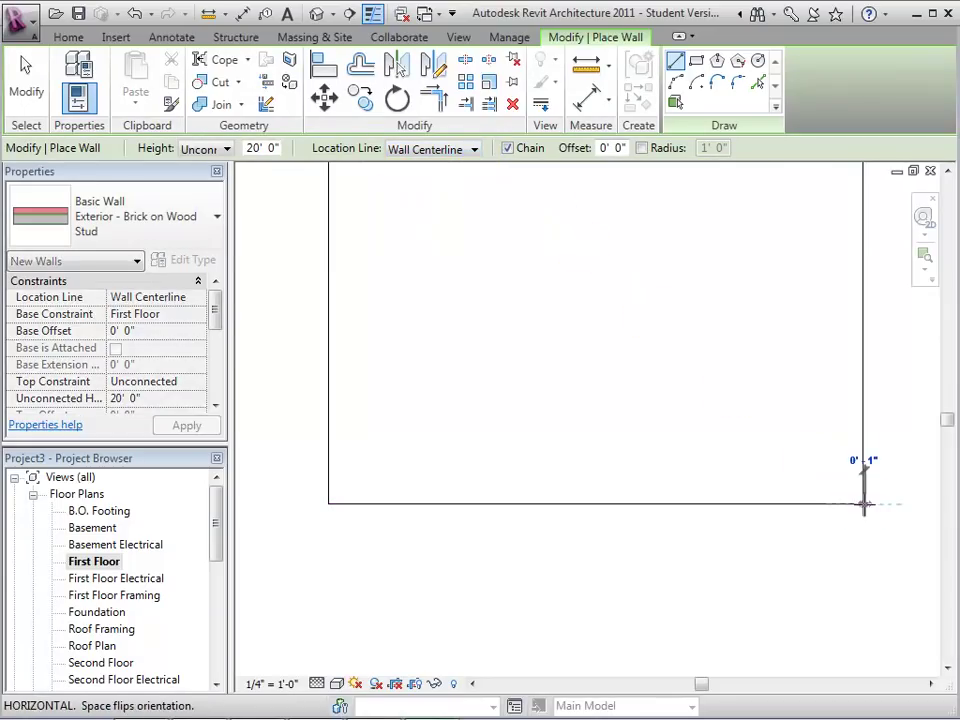
pyautogui.scroll(3, 594, 503)
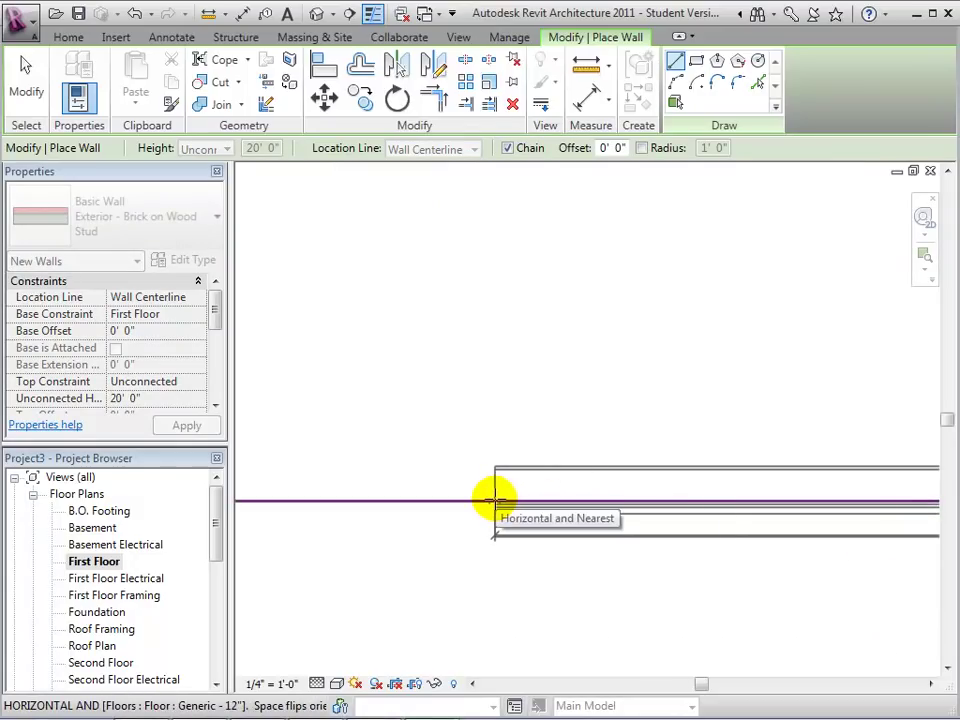
pyautogui.scroll(-3, 494, 500)
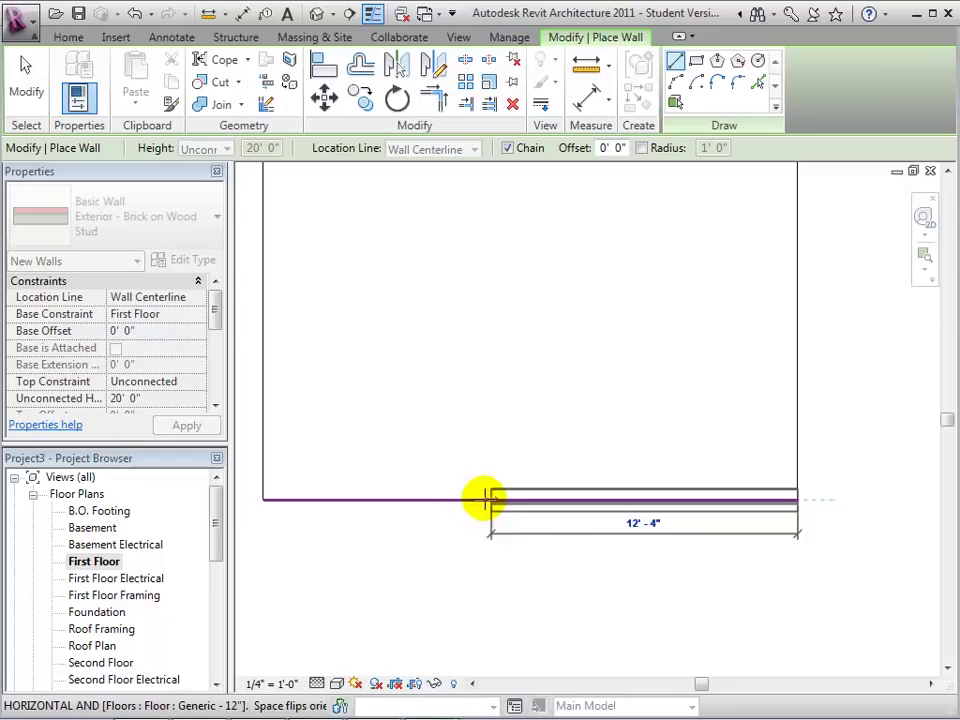
pyautogui.click(261, 499)
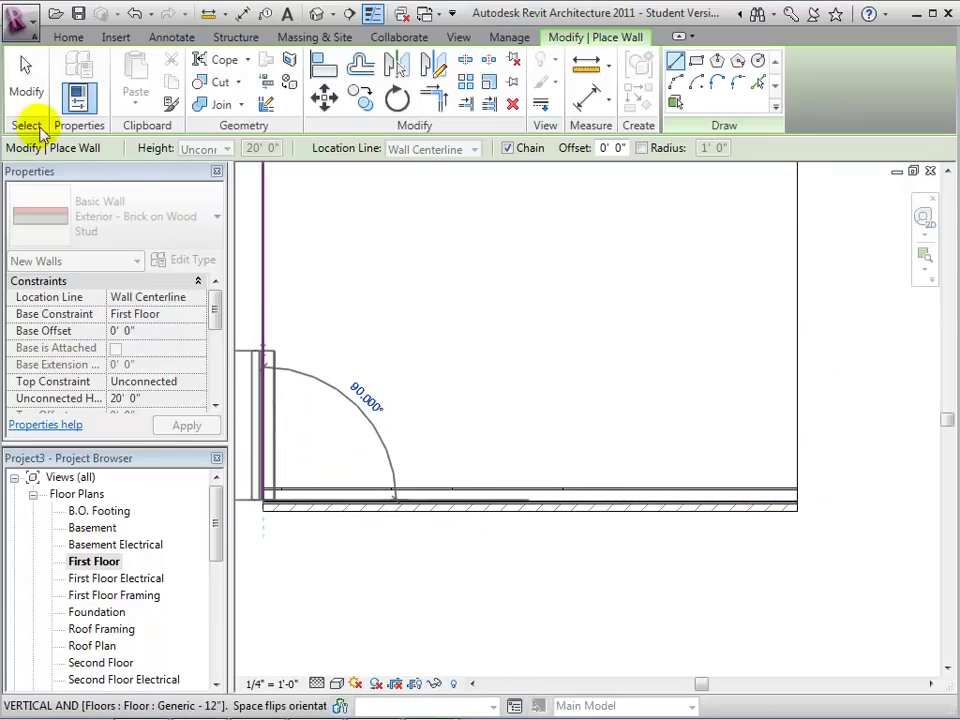
pyautogui.click(24, 85)
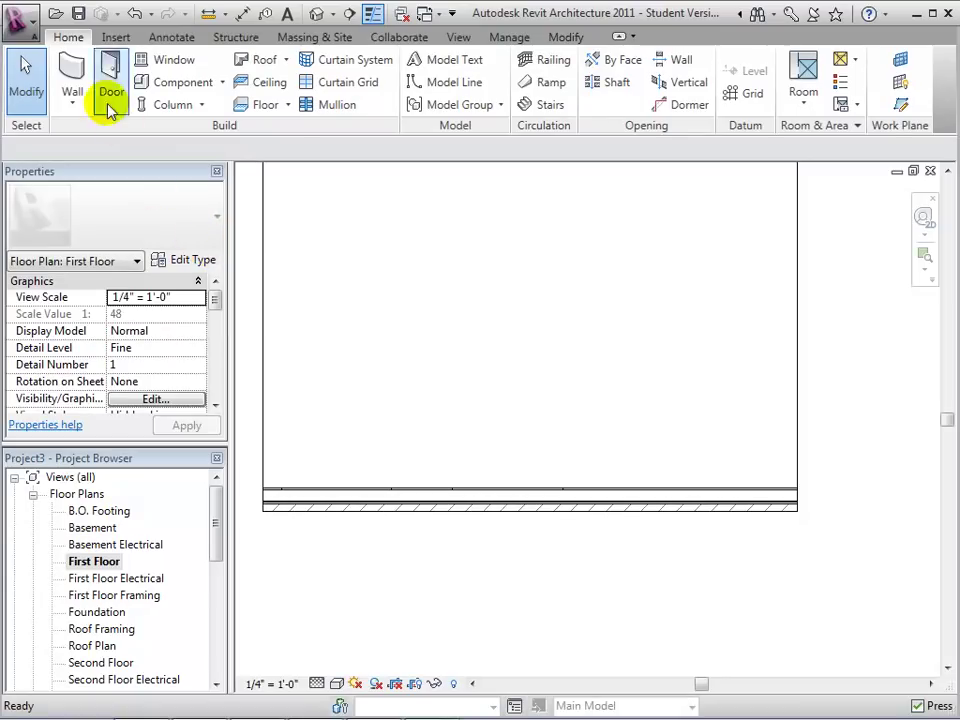
# - Draw a Finish Face: Exterior wall from the bottom wall's left end to the slab's top-left corner
pyautogui.click(68, 76)
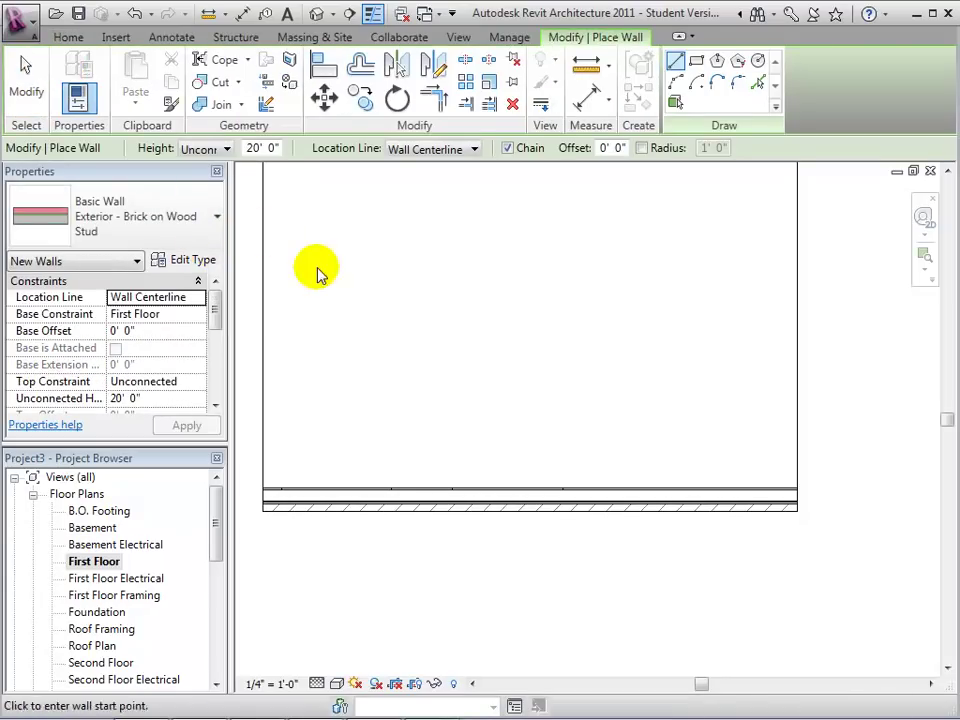
pyautogui.moveTo(317, 272); pyautogui.dragTo(519, 274, button='middle')
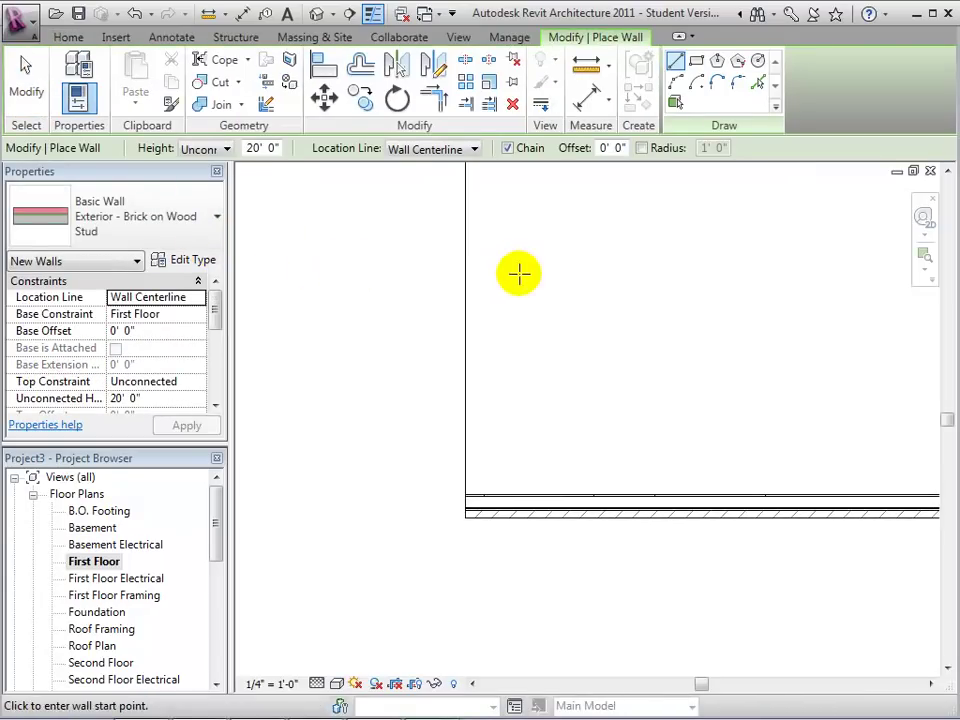
pyautogui.click(476, 149)
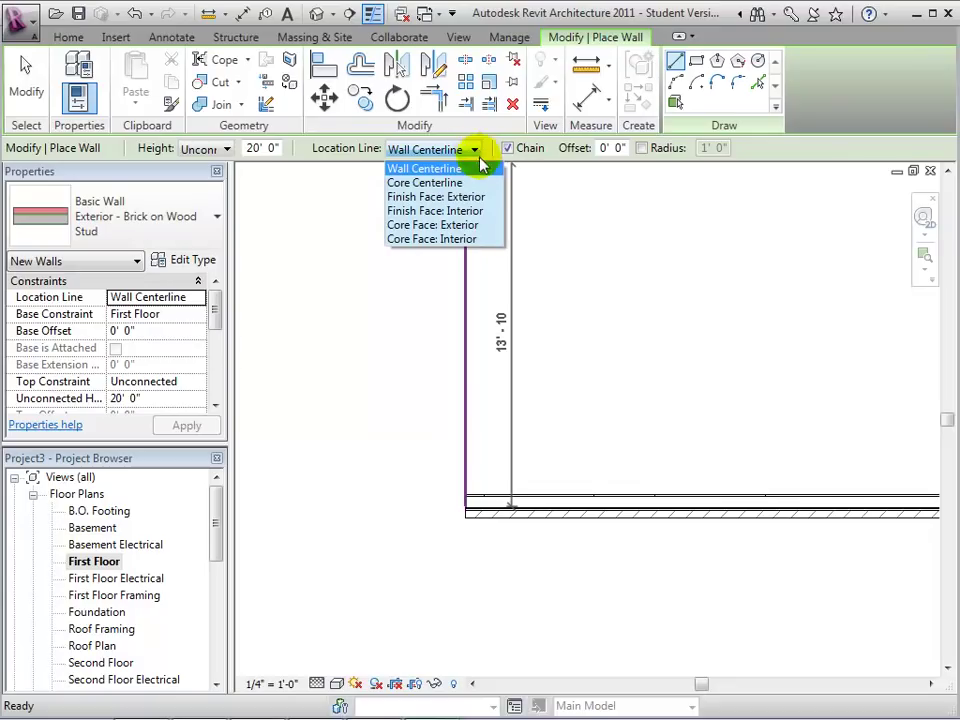
pyautogui.click(480, 199)
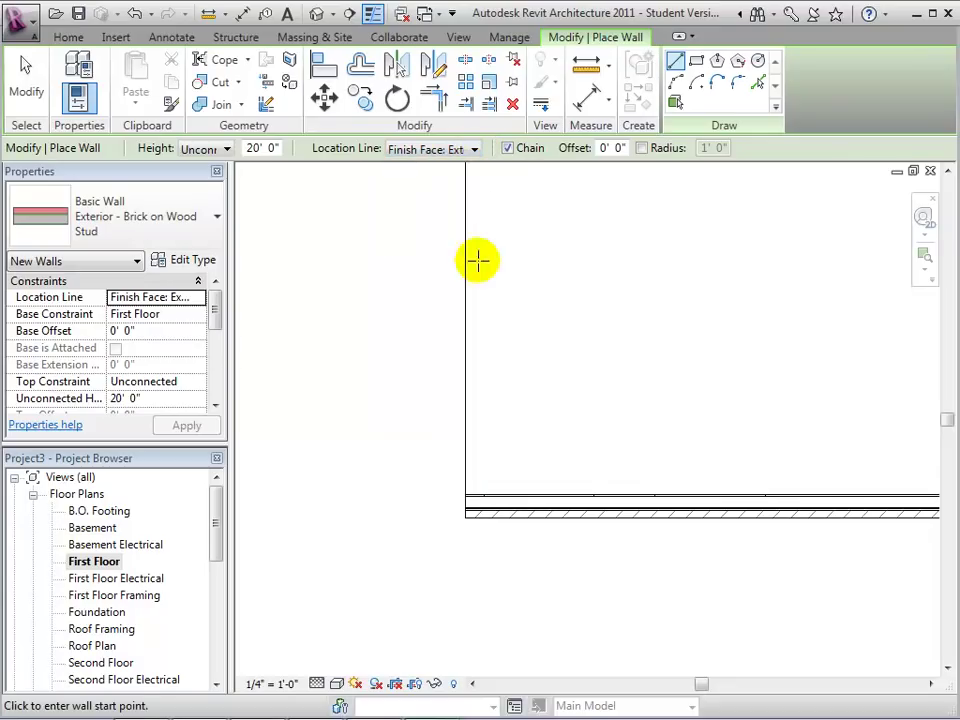
pyautogui.click(465, 493)
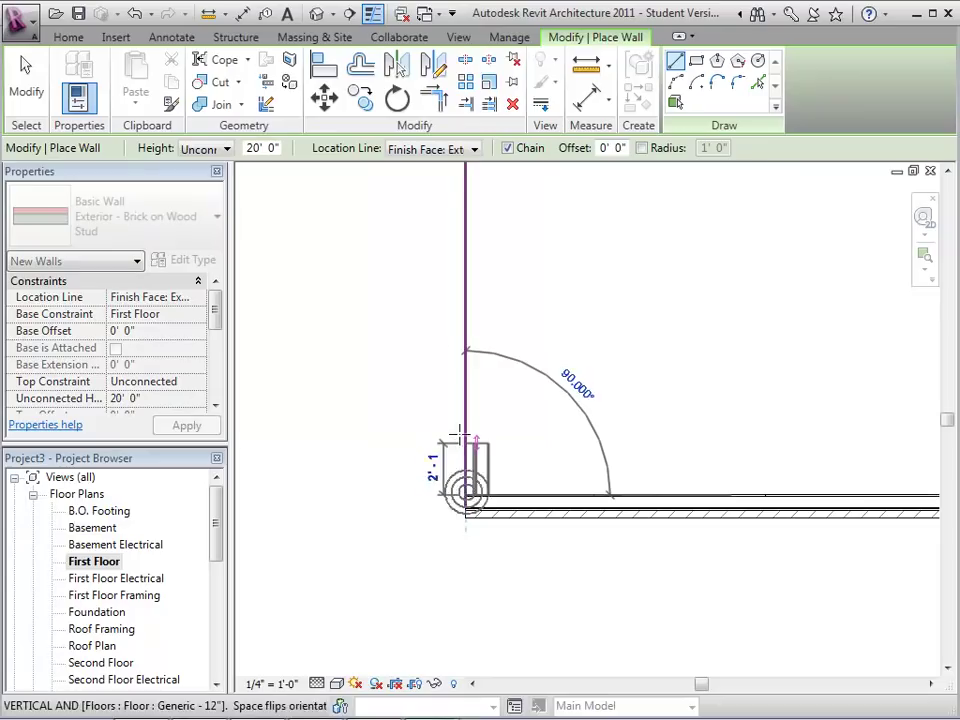
pyautogui.scroll(2, 468, 380)
pyautogui.scroll(2, 469, 375)
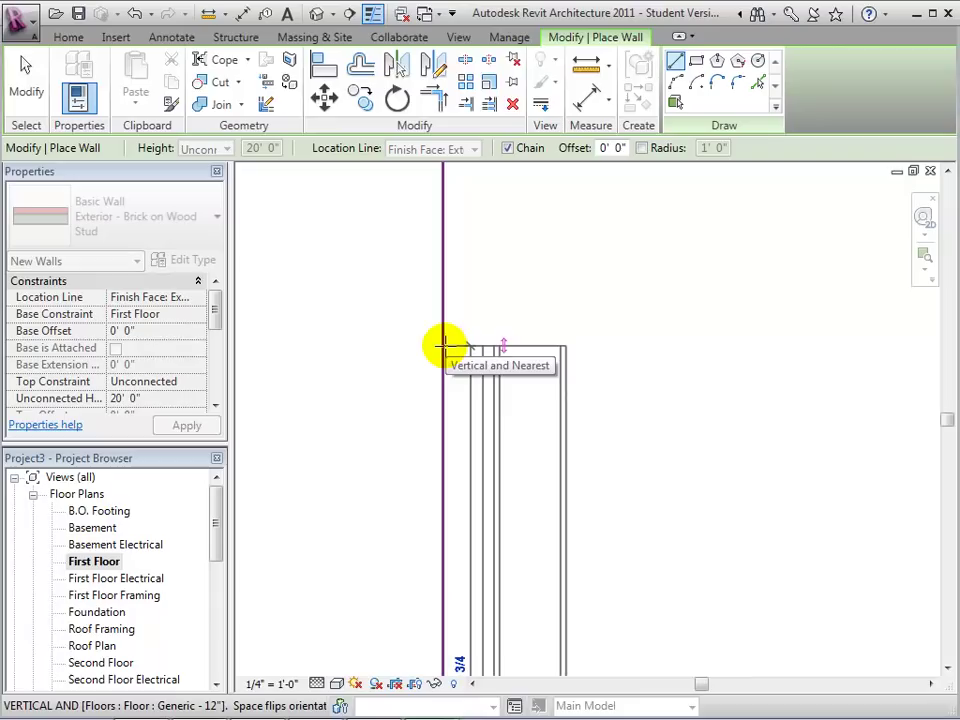
pyautogui.scroll(-3, 443, 347)
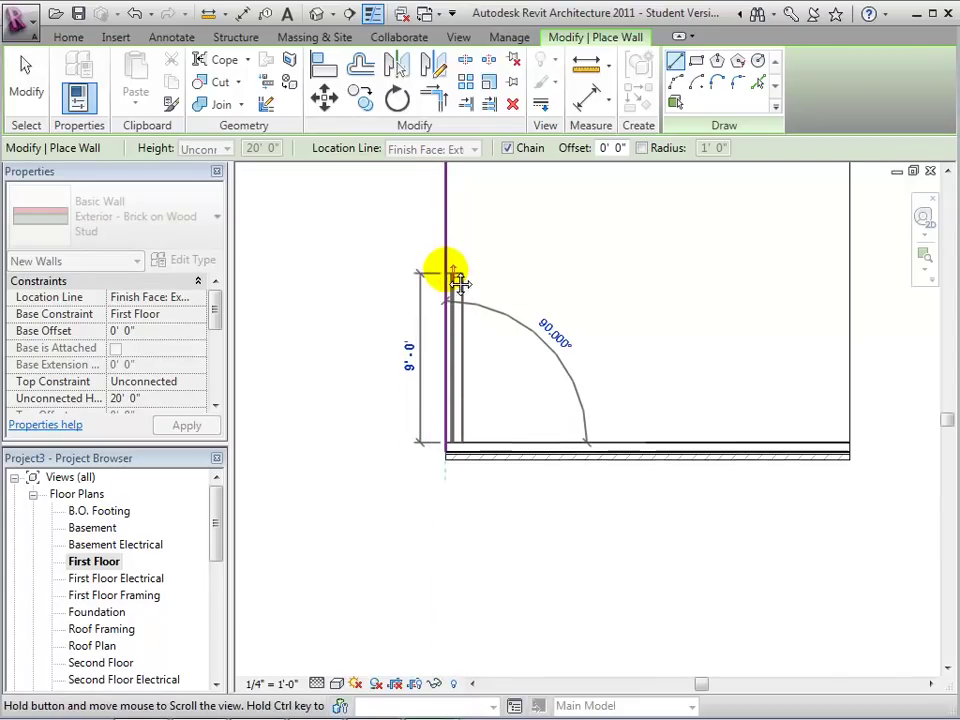
pyautogui.moveTo(443, 272); pyautogui.dragTo(470, 401, button='middle')
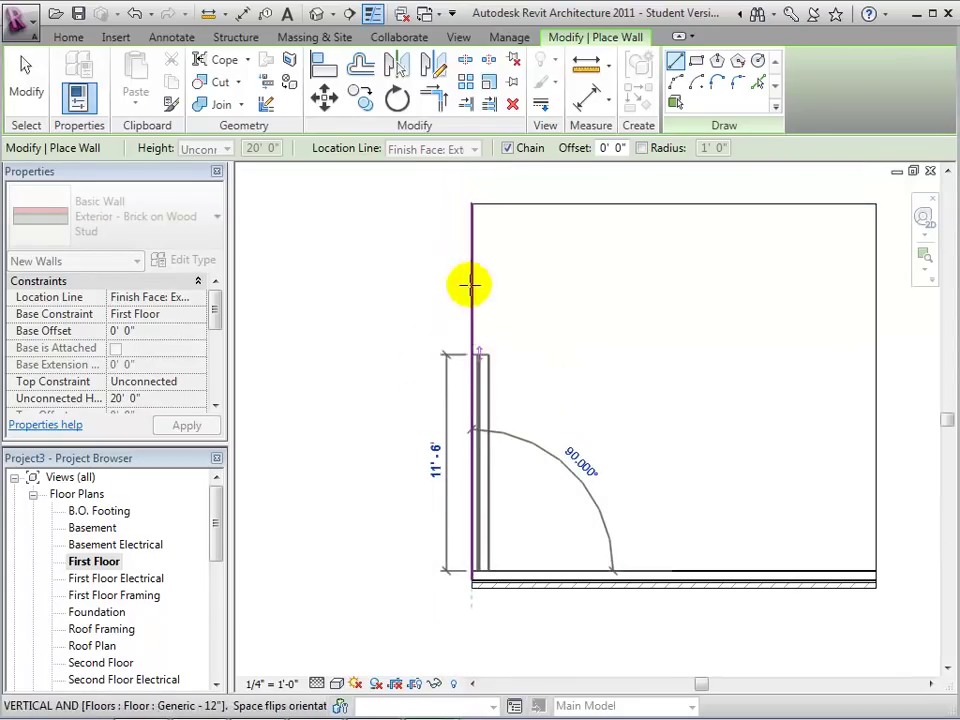
pyautogui.click(471, 204)
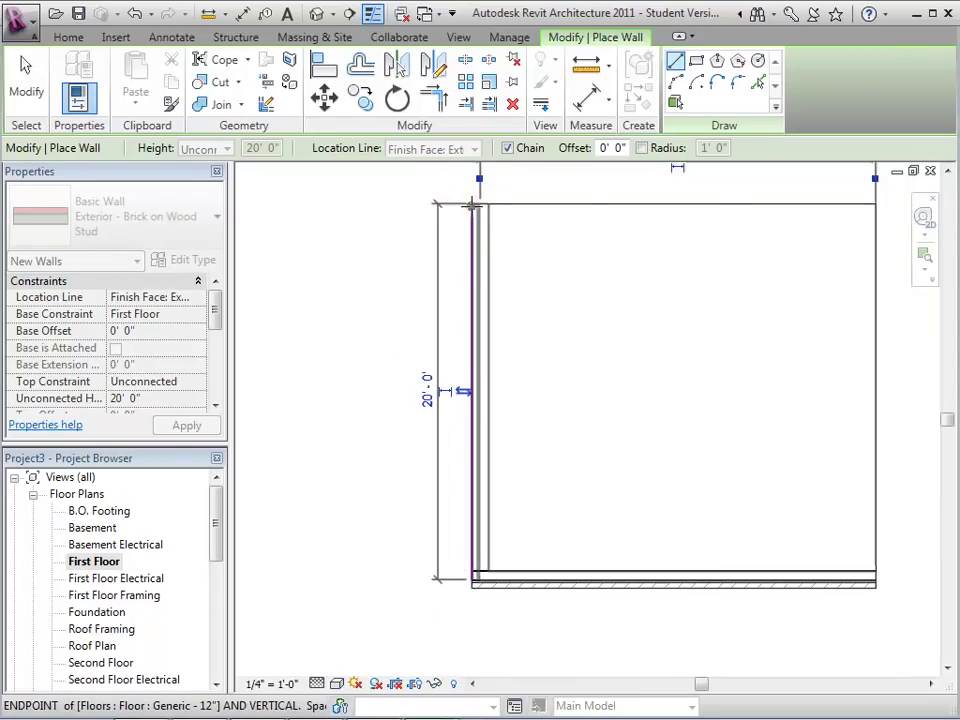
pyautogui.click(24, 84)
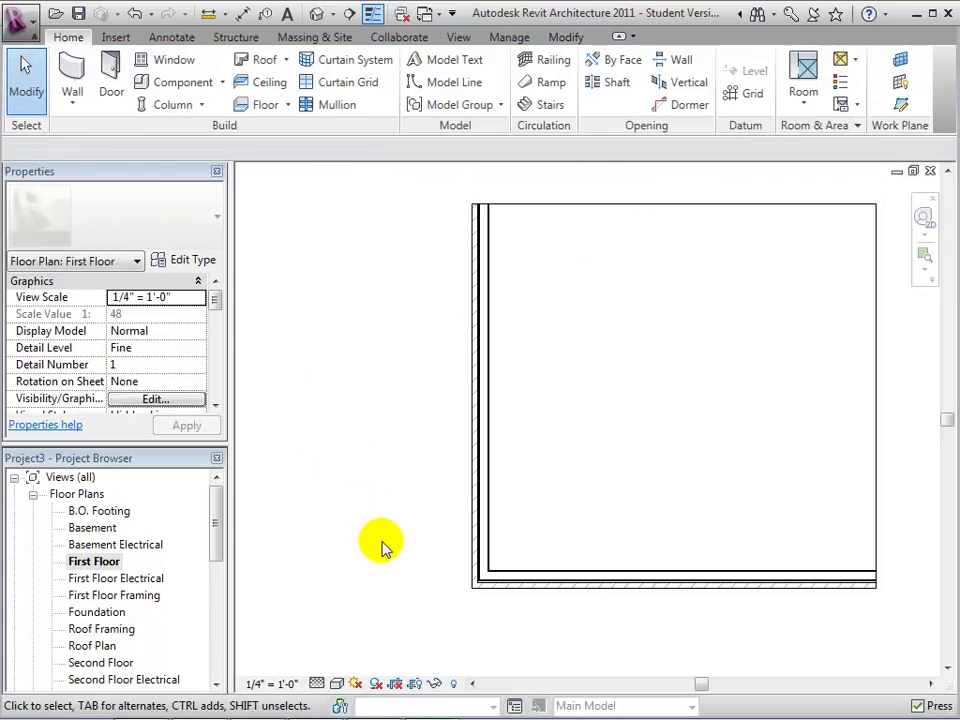
# - Select the left wall and try Core Face: Exterior, ending on Wall Centerline location line
pyautogui.scroll(3, 439, 510)
pyautogui.moveTo(439, 510); pyautogui.dragTo(390, 495, button='middle')
pyautogui.click(439, 461)
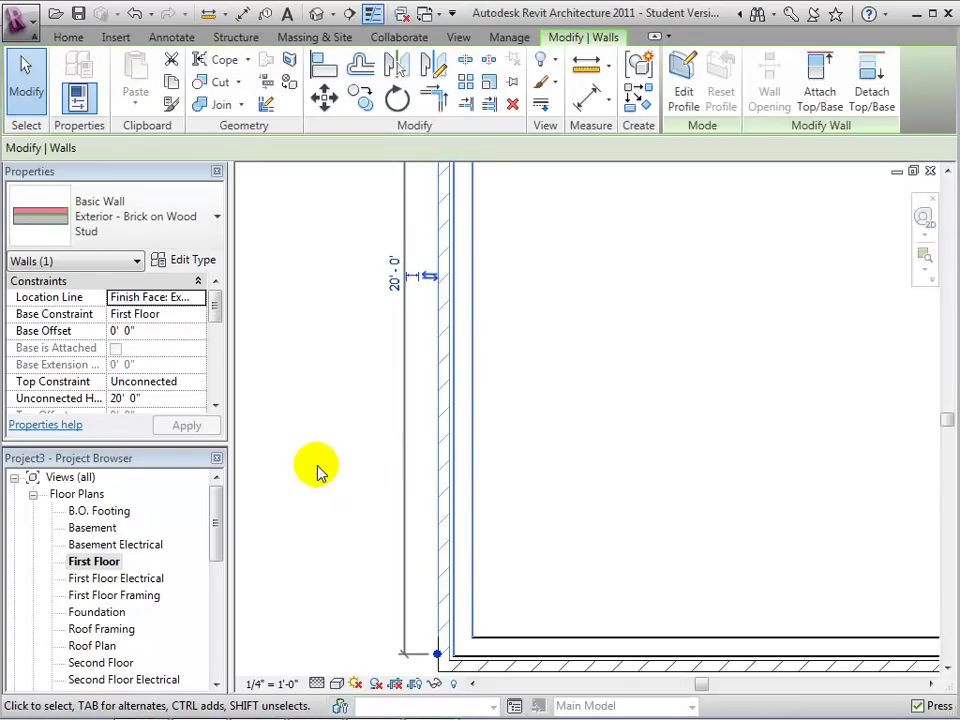
pyautogui.click(199, 298)
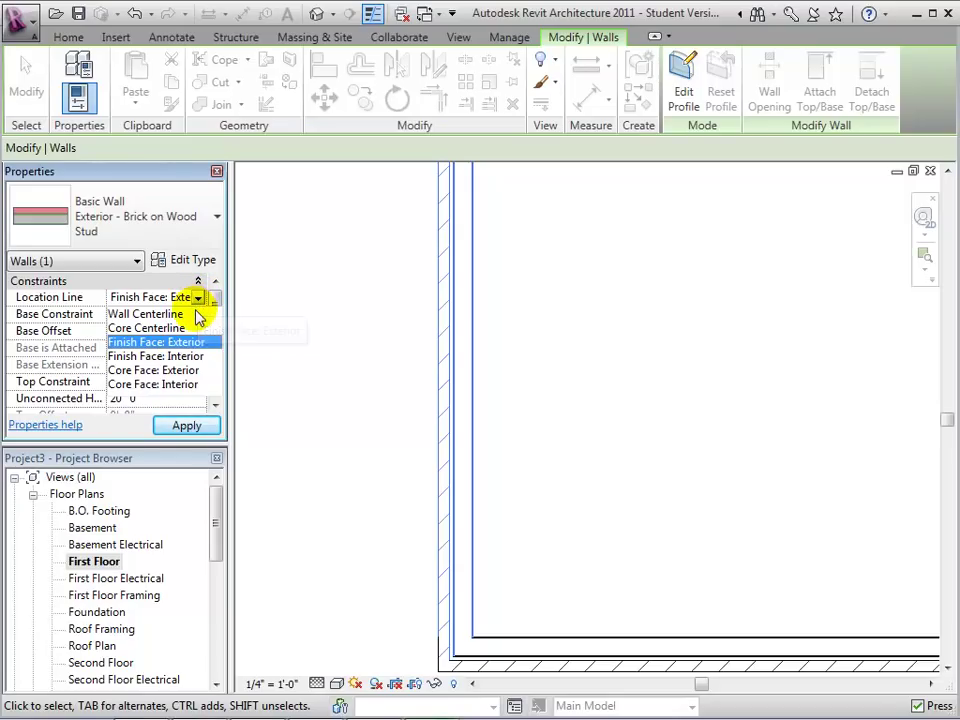
pyautogui.click(195, 314)
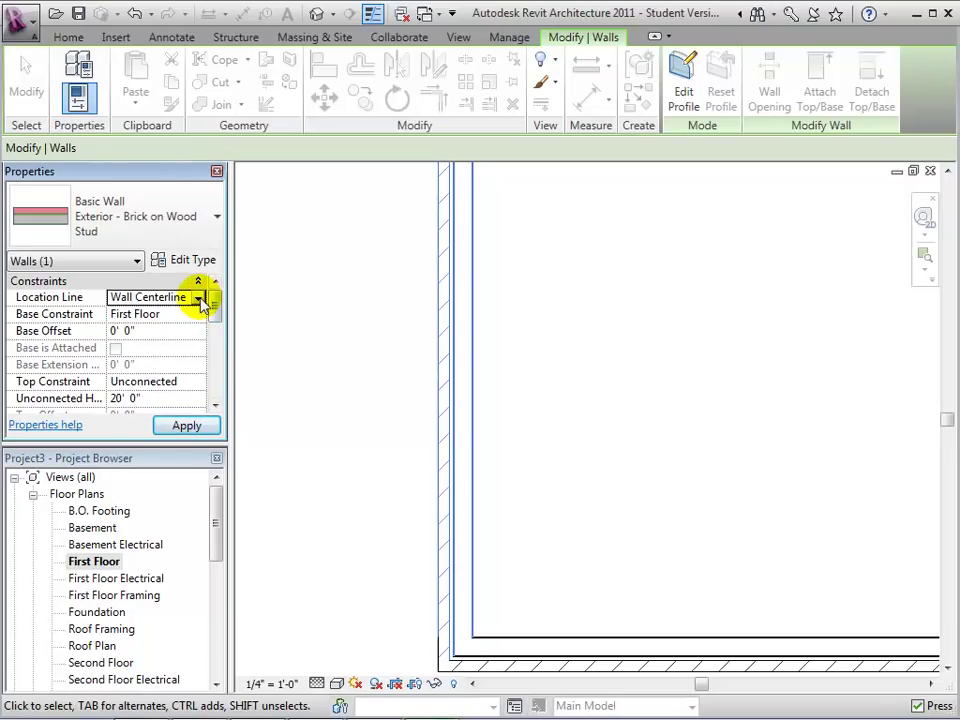
pyautogui.click(199, 298)
pyautogui.click(182, 369)
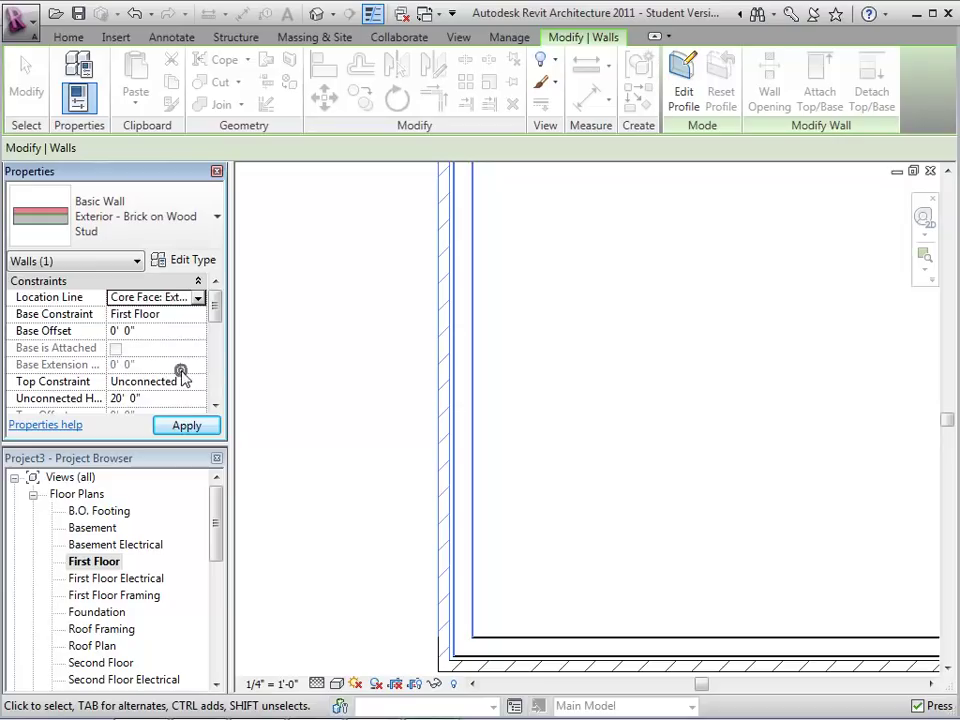
pyautogui.click(199, 300)
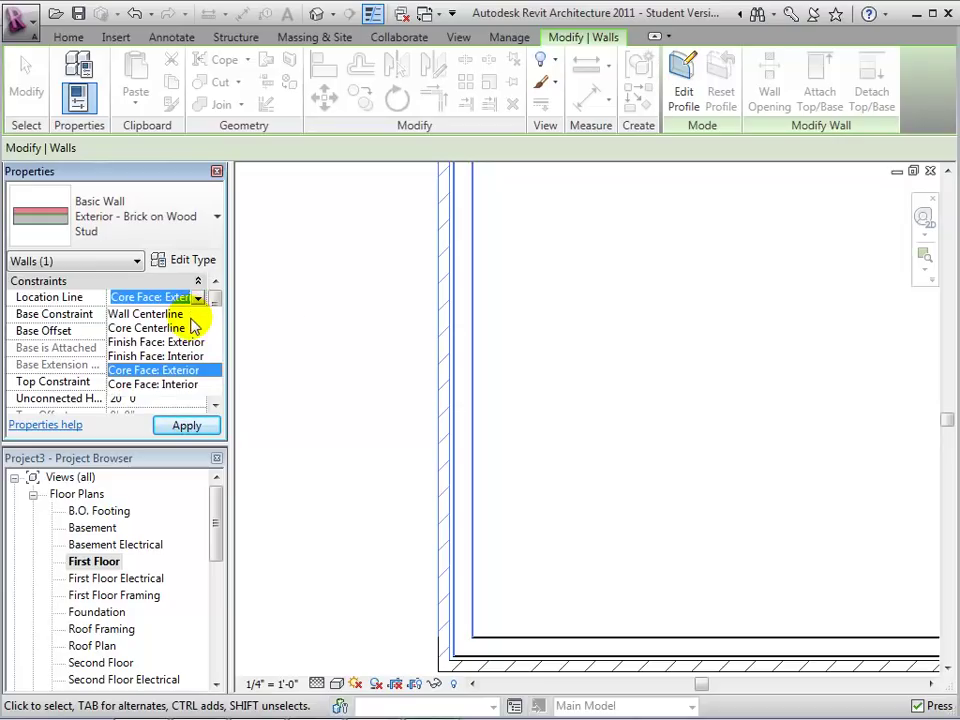
pyautogui.click(183, 313)
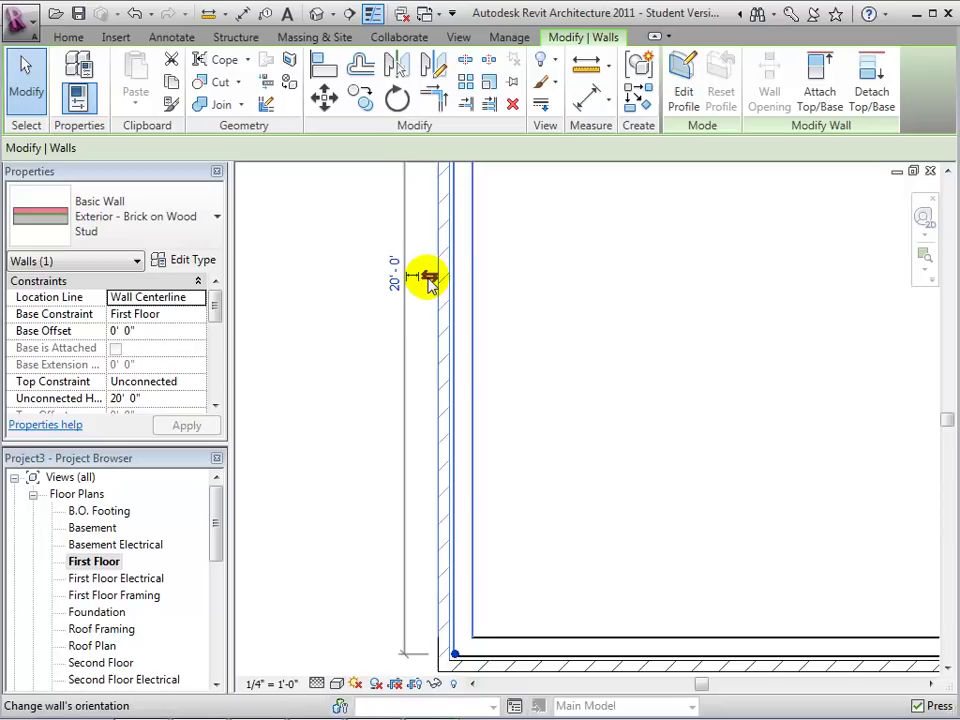
# - Flip the left wall's orientation back and forth, leaving its exterior facing outward
pyautogui.click(429, 280)
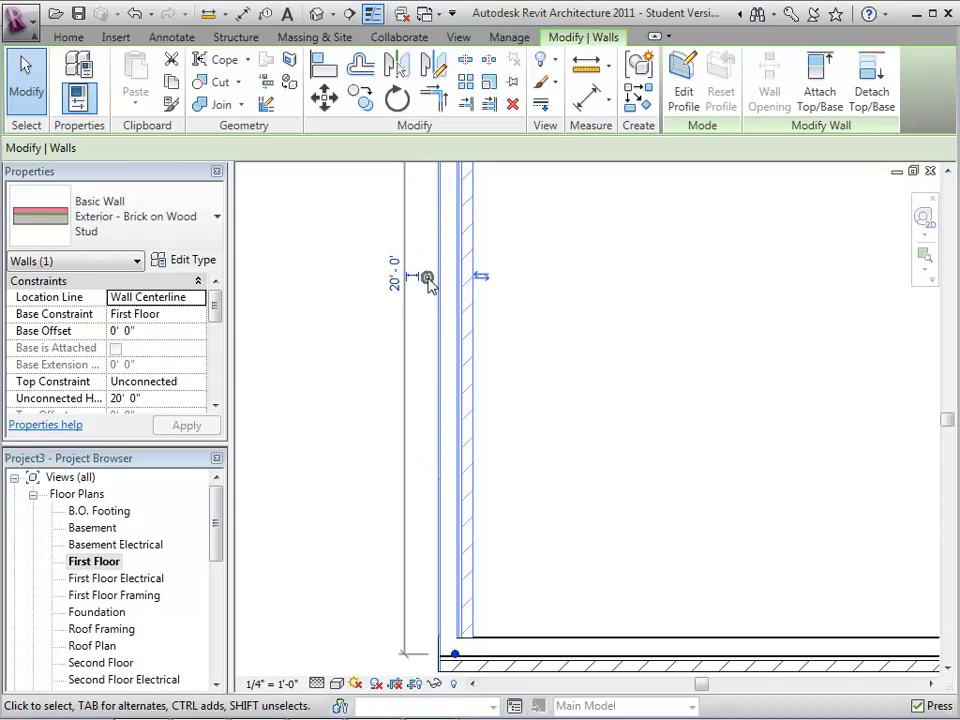
pyautogui.click(489, 279)
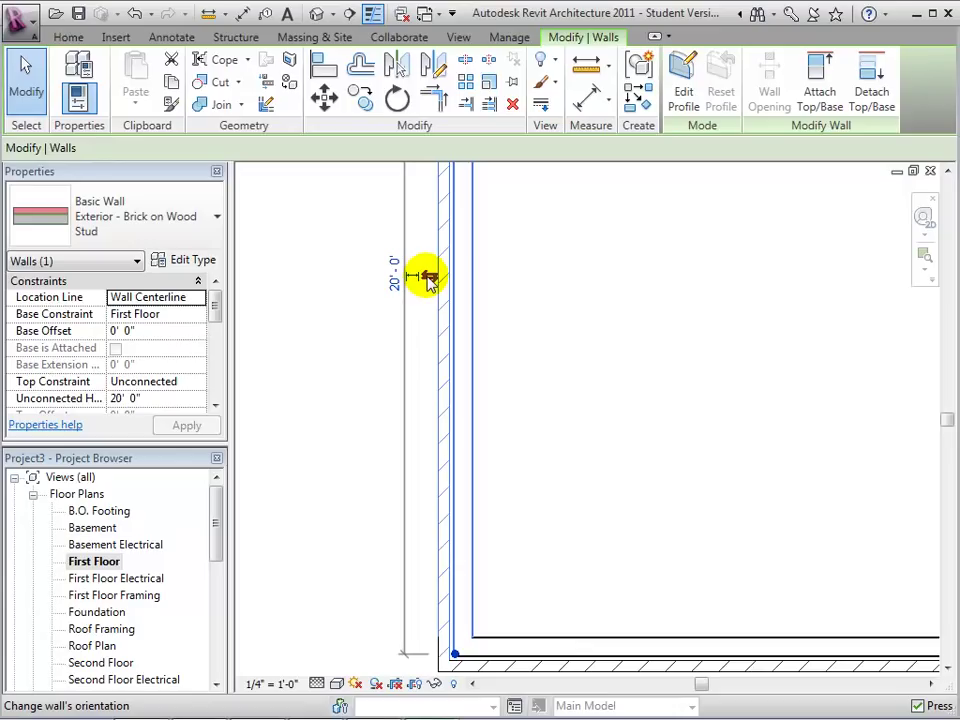
pyautogui.click(429, 280)
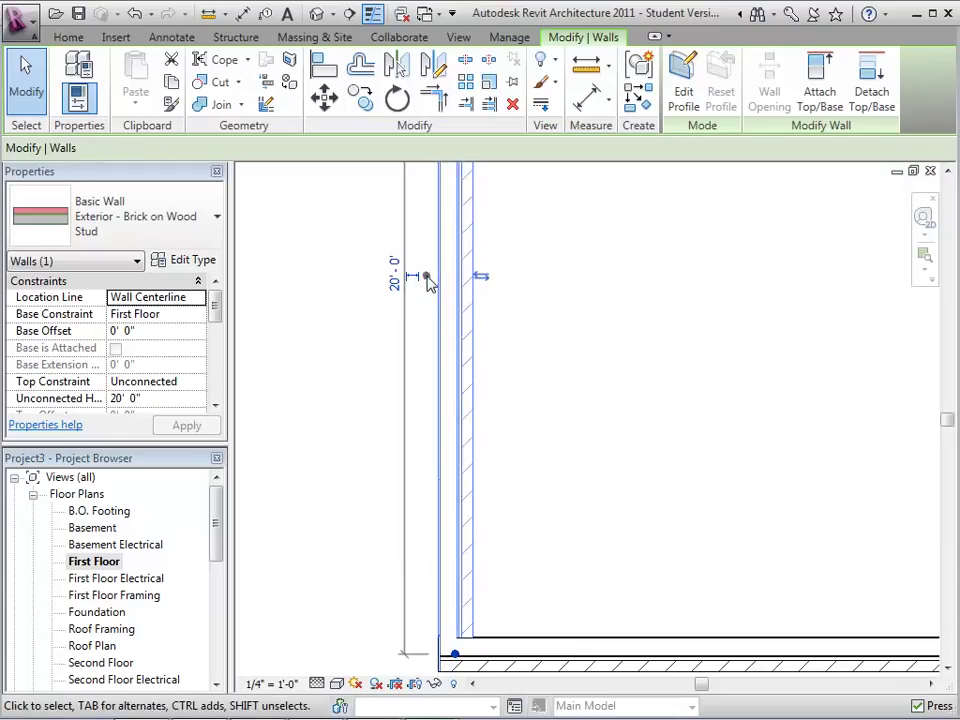
pyautogui.click(485, 280)
pyautogui.scroll(2, 597, 358)
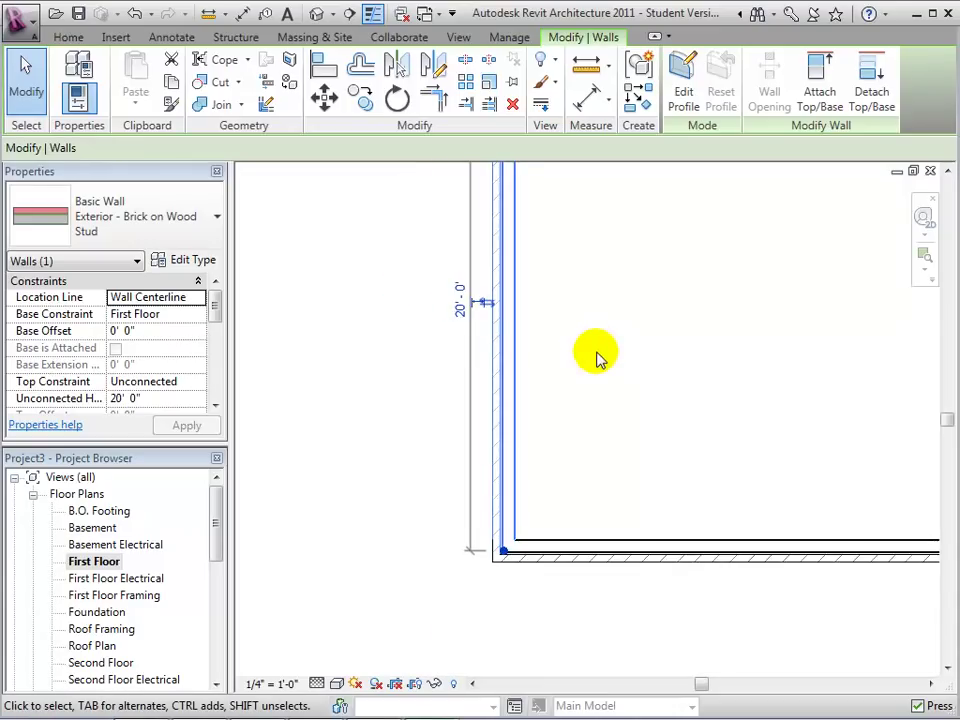
# - Set the brick wall's Base Constraint to Second Floor in the South elevation
pyautogui.scroll(-1, 597, 358)
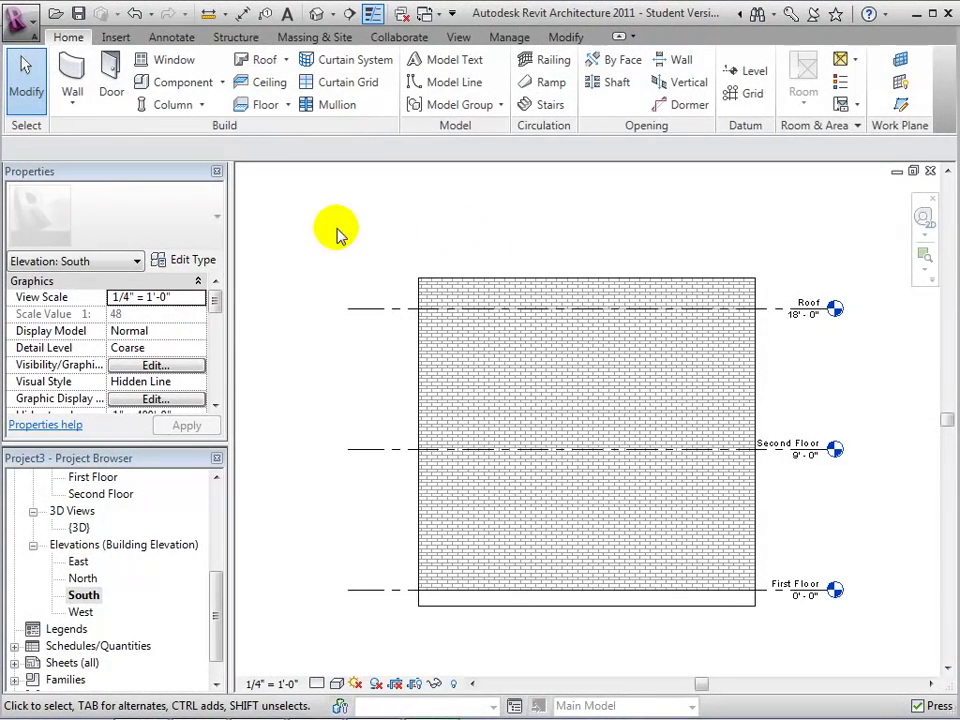
pyautogui.click(440, 279)
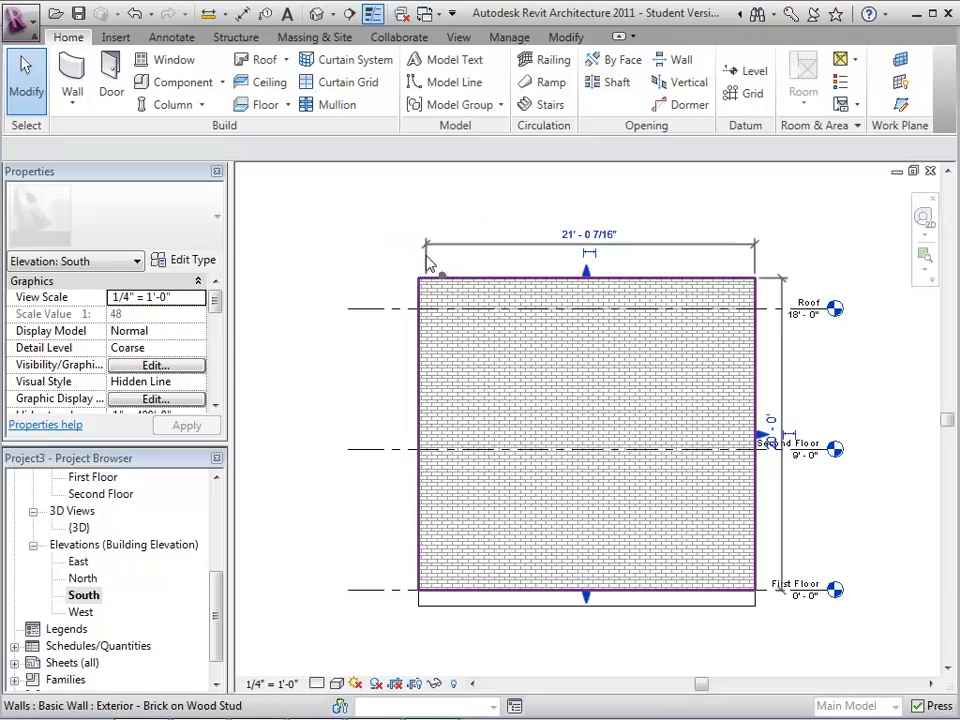
pyautogui.click(219, 305)
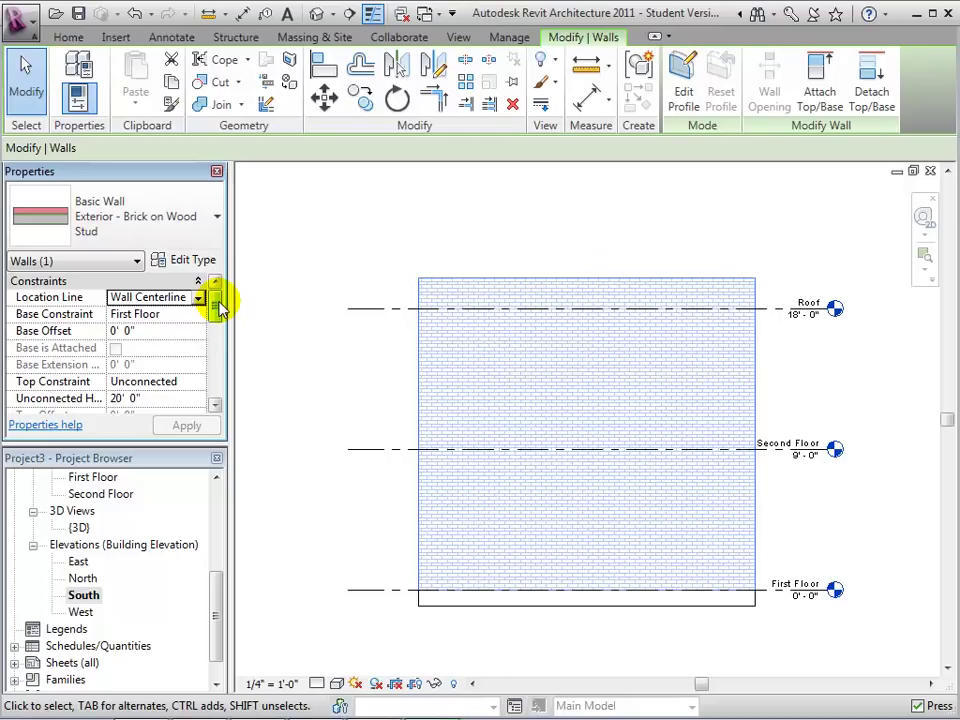
pyautogui.click(187, 316)
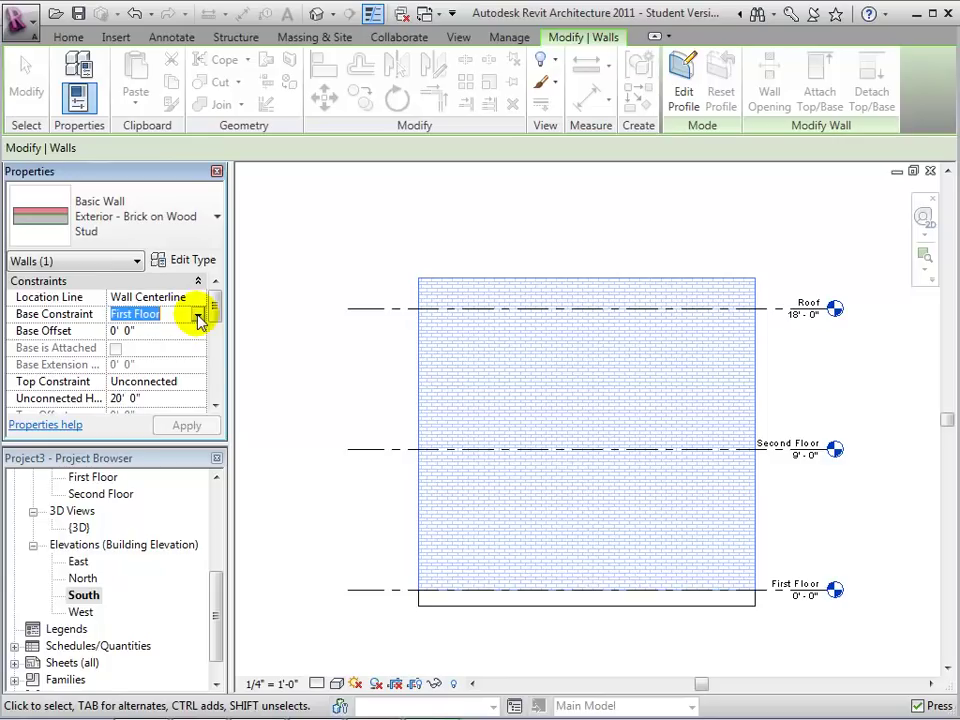
pyautogui.click(198, 316)
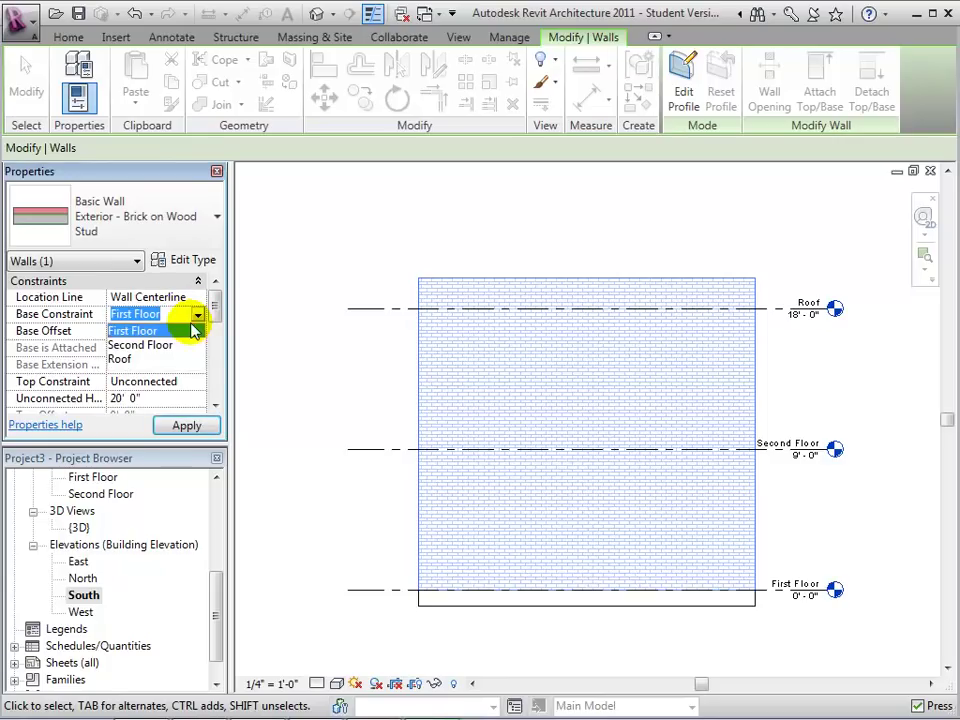
pyautogui.click(183, 346)
pyautogui.click(184, 423)
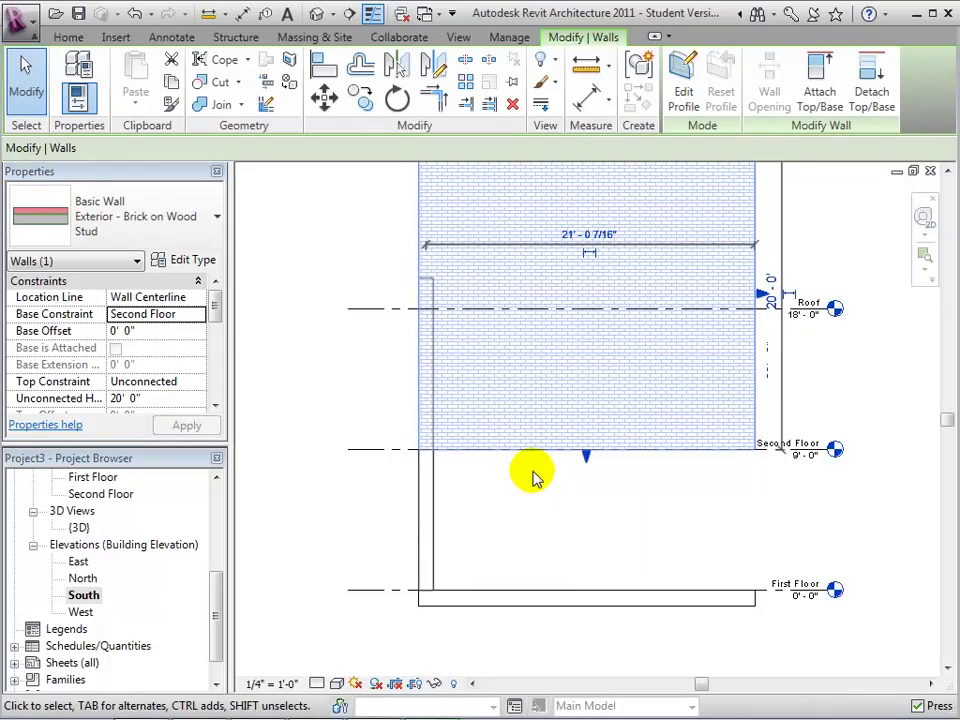
# - Give the wall a Base Offset of -4' 0"
pyautogui.click(137, 336)
pyautogui.click(137, 335)
pyautogui.moveTo(137, 336); pyautogui.dragTo(107, 332)
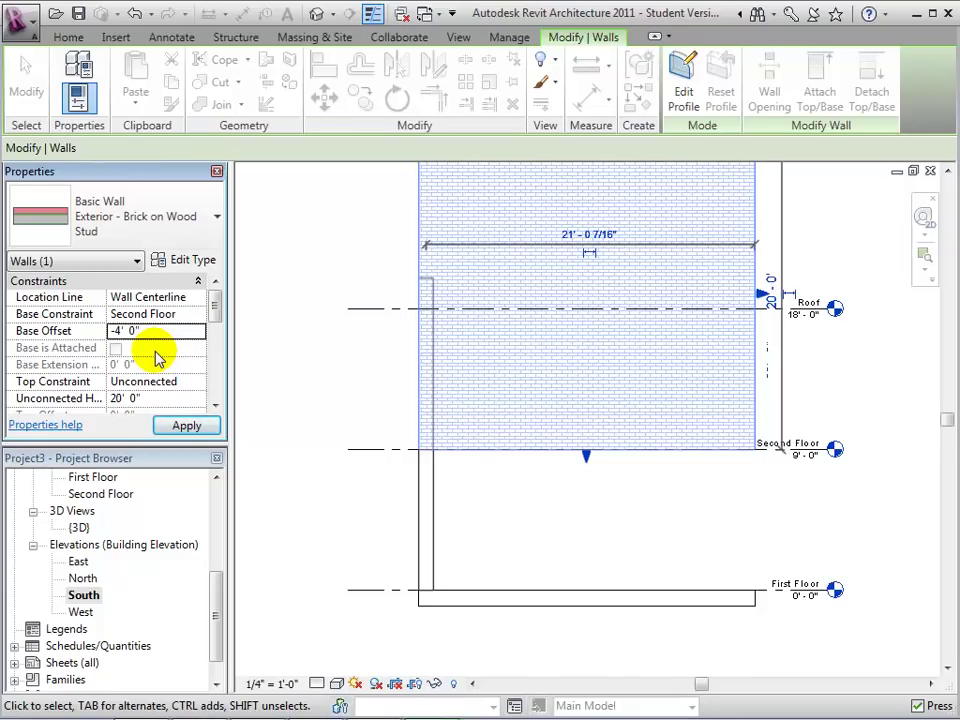
pyautogui.click(186, 425)
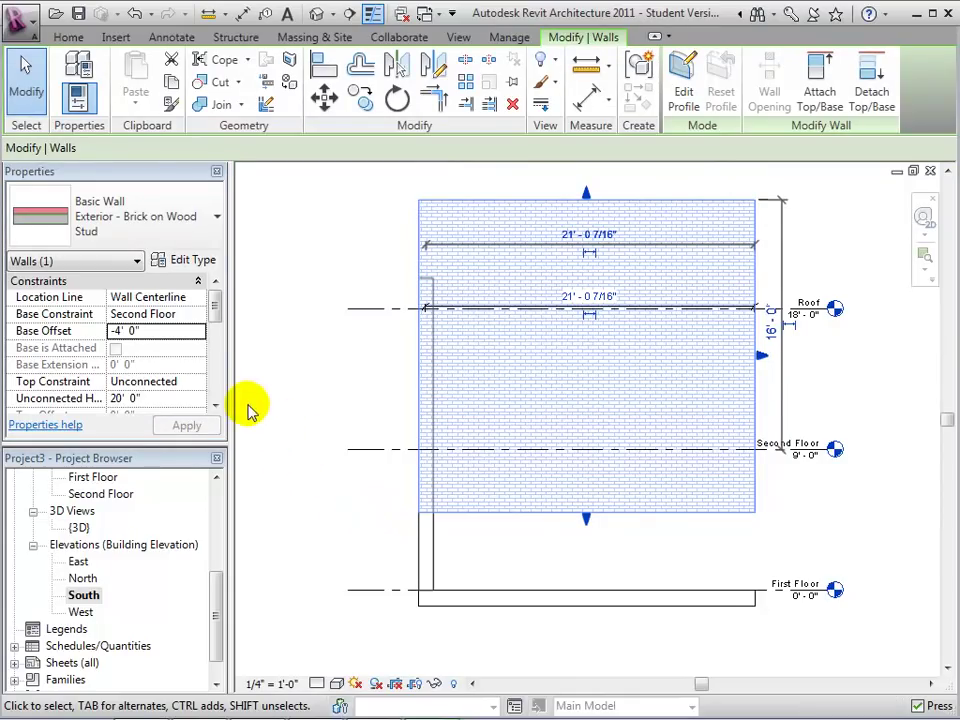
# - Set the wall's Top Constraint to Up to level: Roof
pyautogui.moveTo(216, 321)
pyautogui.mouseDown()
pyautogui.moveTo(217, 337)
pyautogui.moveTo(214, 326)
pyautogui.mouseUp()
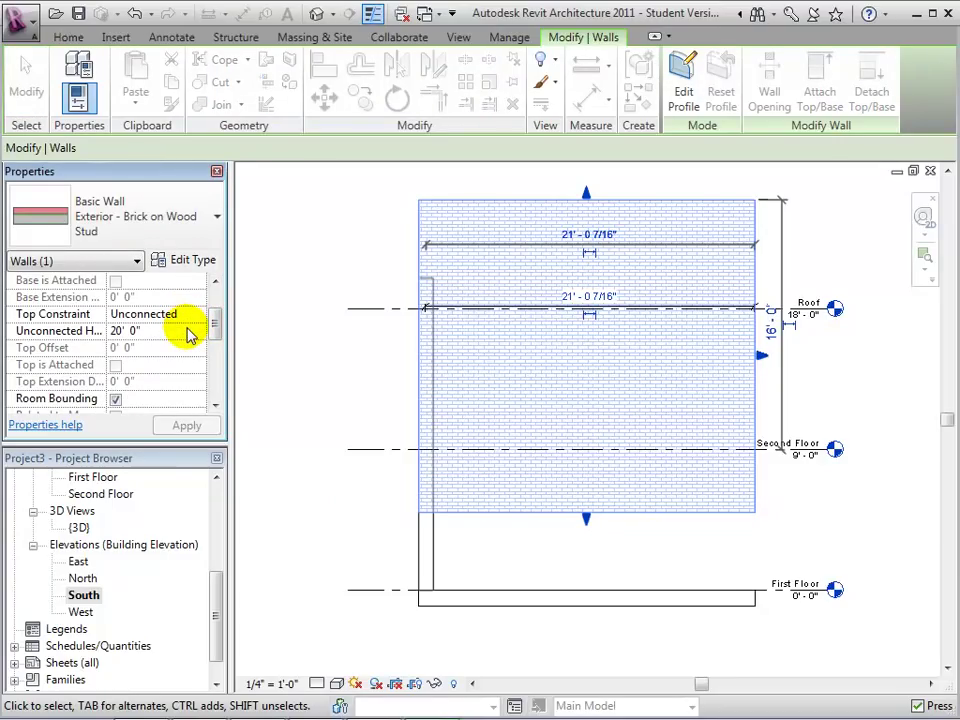
pyautogui.click(193, 316)
pyautogui.click(198, 318)
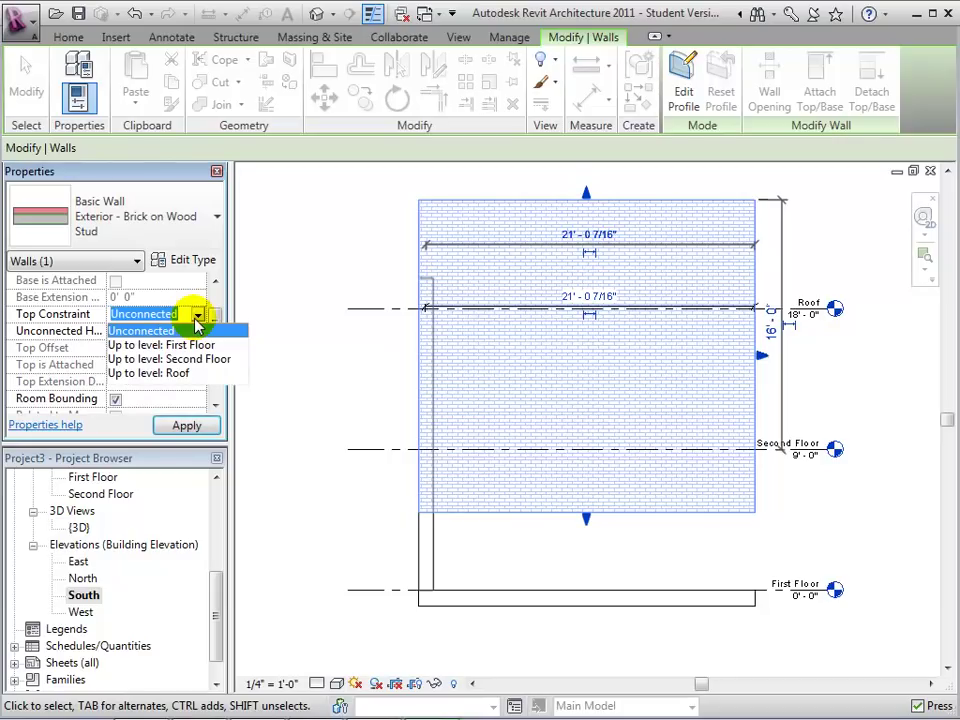
pyautogui.click(178, 373)
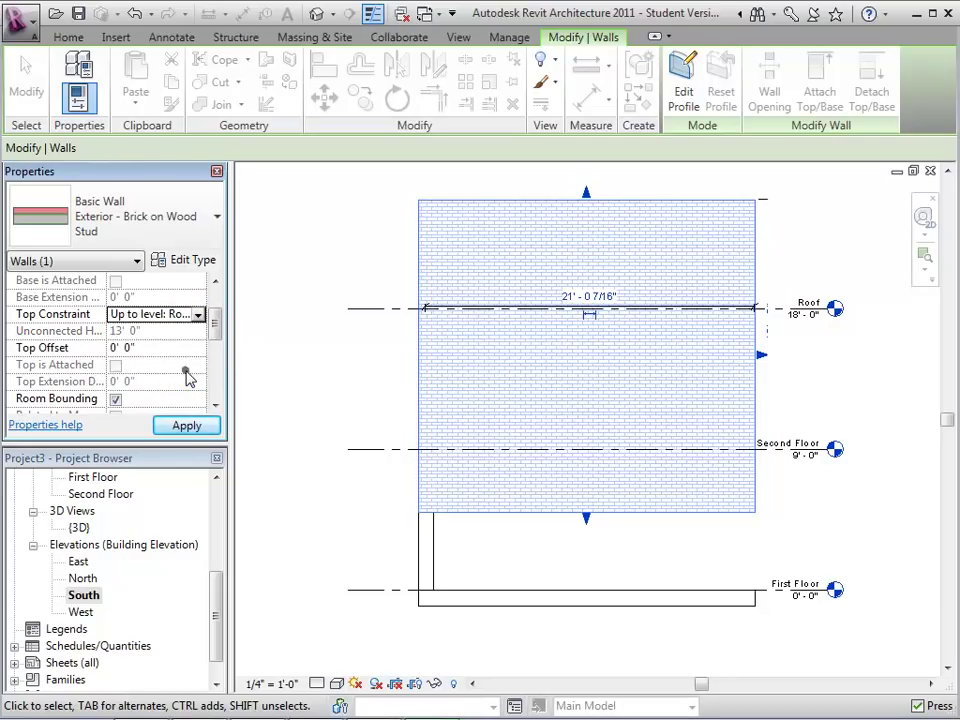
pyautogui.click(186, 426)
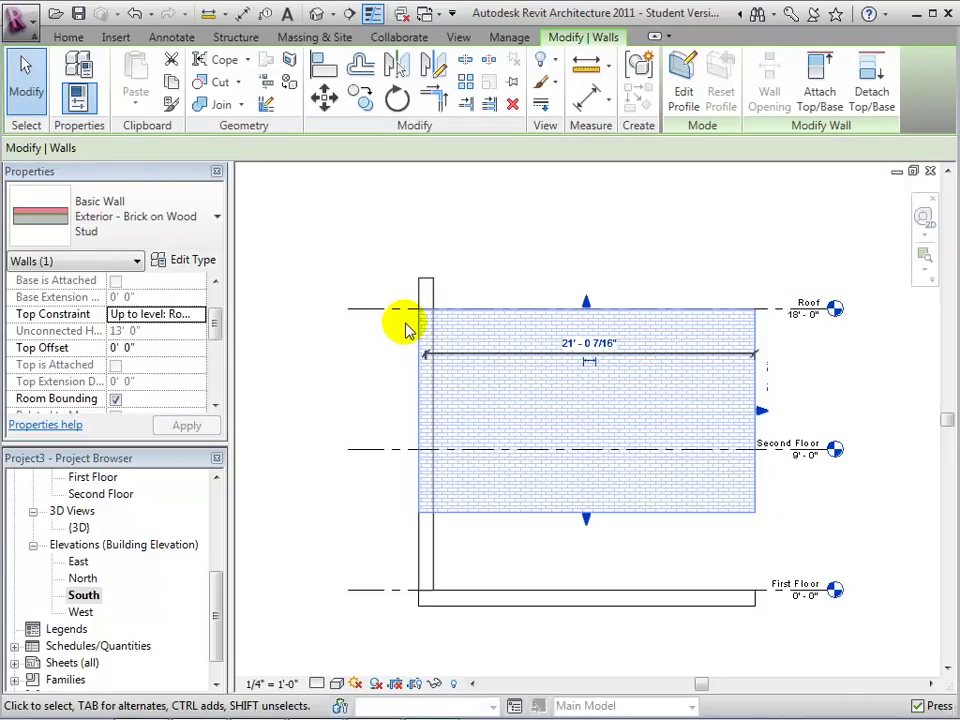
# - Give the wall a Top Offset of 4' 0"
pyautogui.click(192, 350)
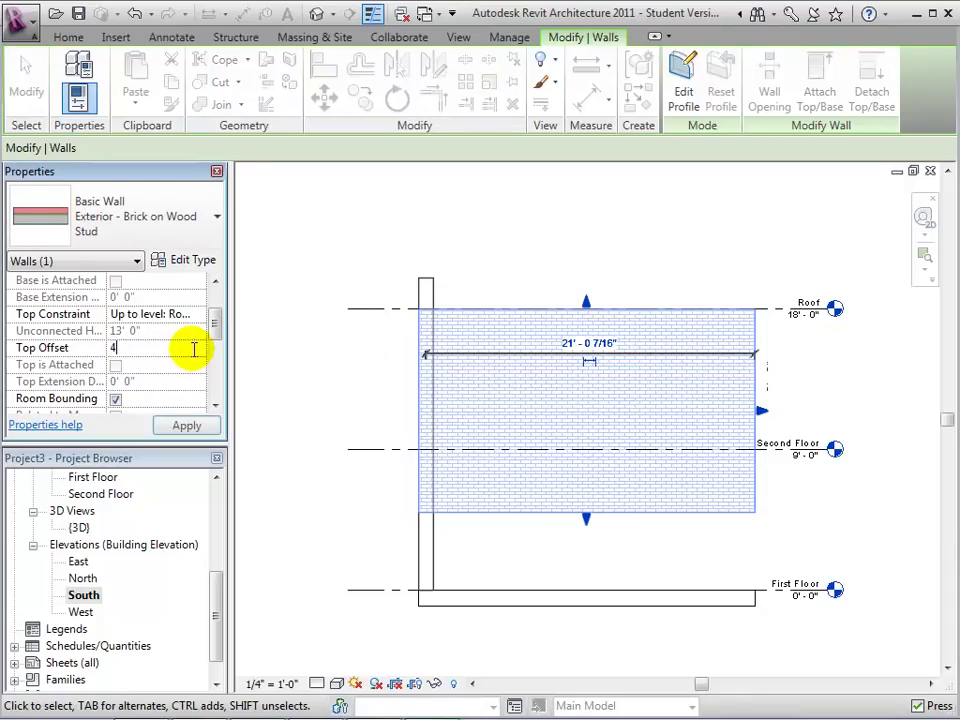
pyautogui.write('4\' 0"')
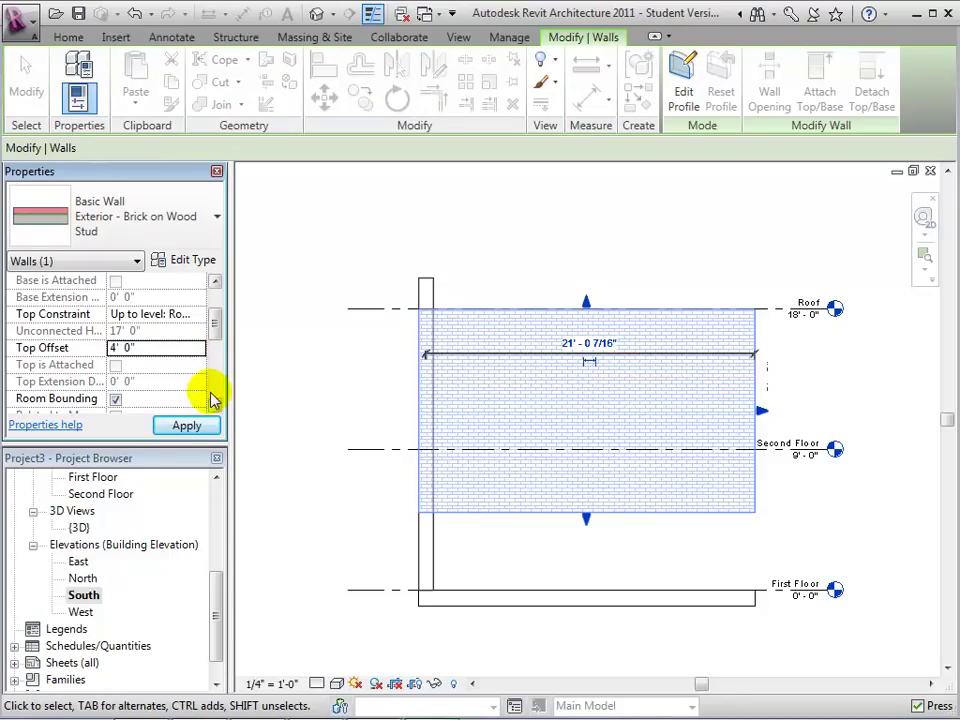
pyautogui.click(197, 423)
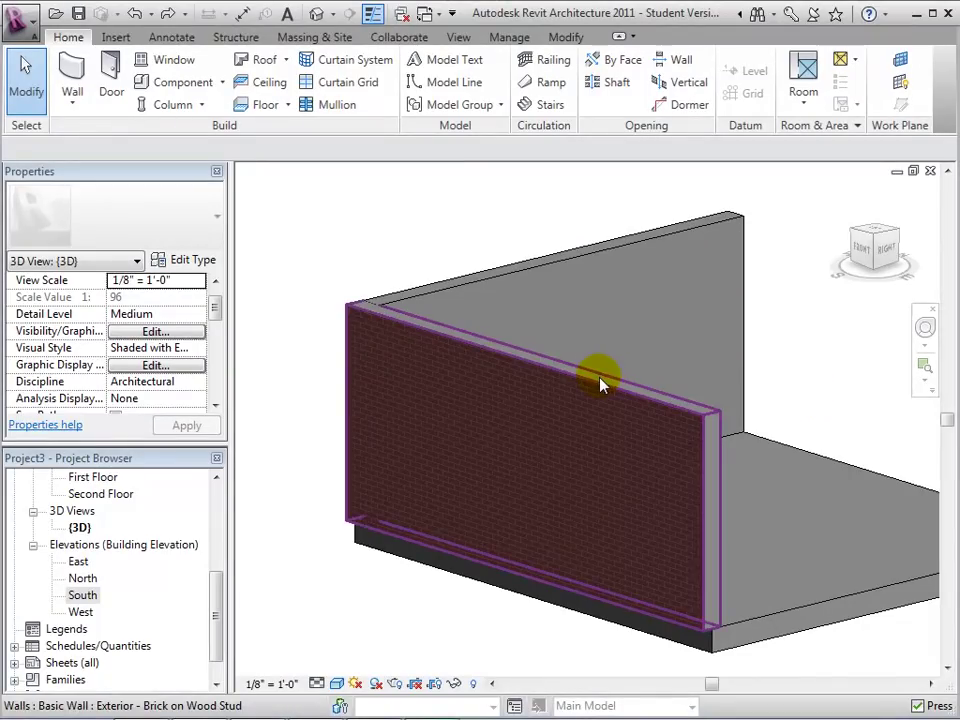
# - Open the Exterior - Brick on Wood Stud type's layer structure and edit Finish 1's material
pyautogui.click(601, 385)
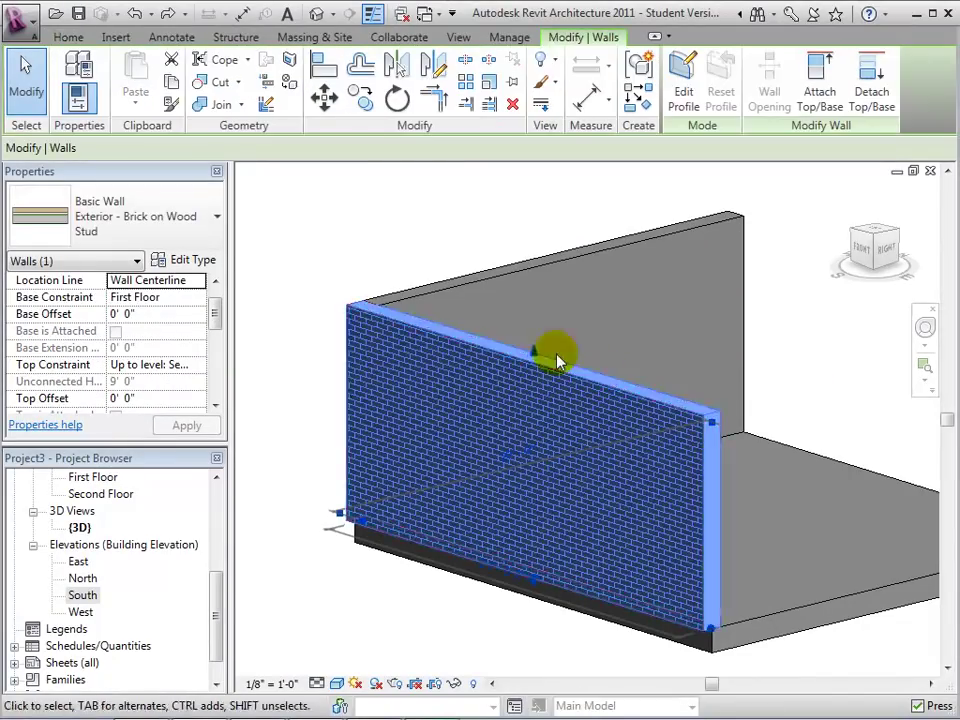
pyautogui.click(201, 261)
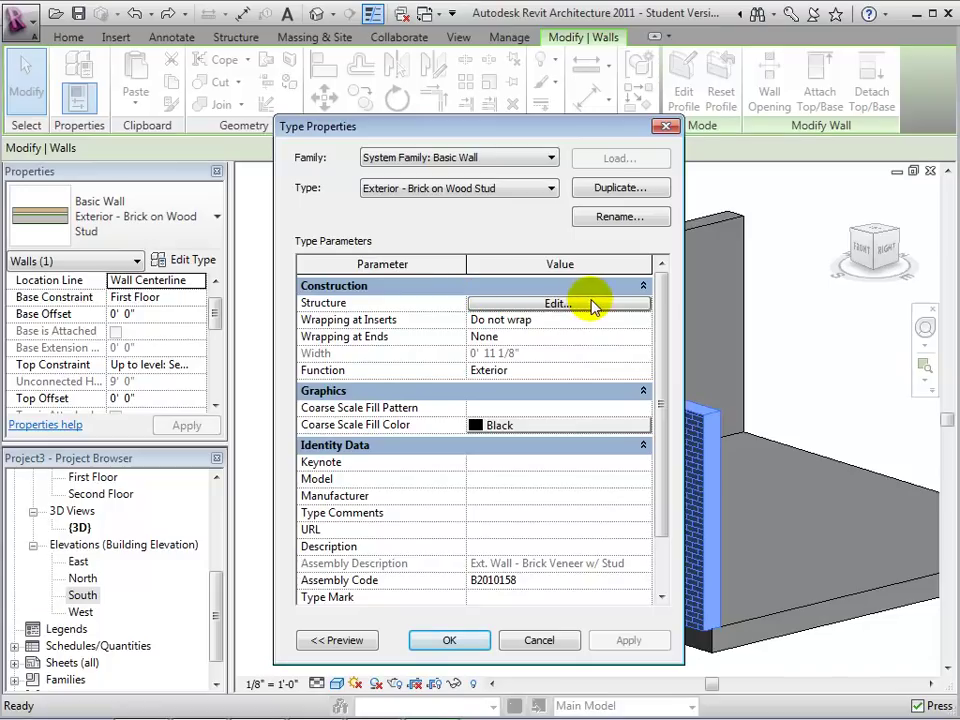
pyautogui.click(556, 303)
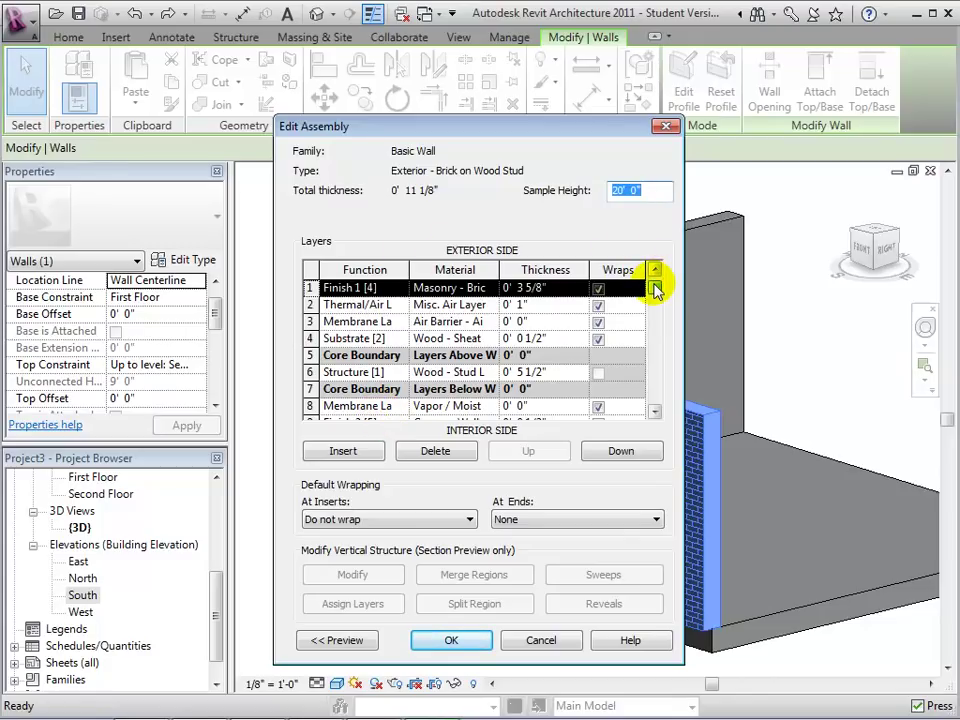
pyautogui.moveTo(655, 298); pyautogui.dragTo(651, 386)
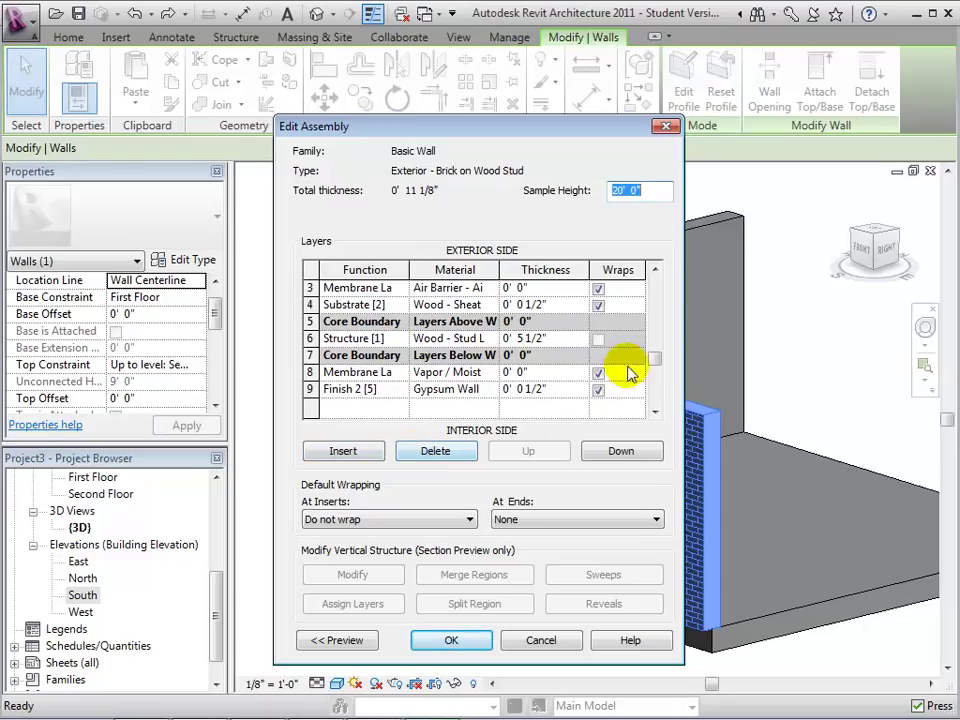
pyautogui.moveTo(655, 360); pyautogui.dragTo(662, 290)
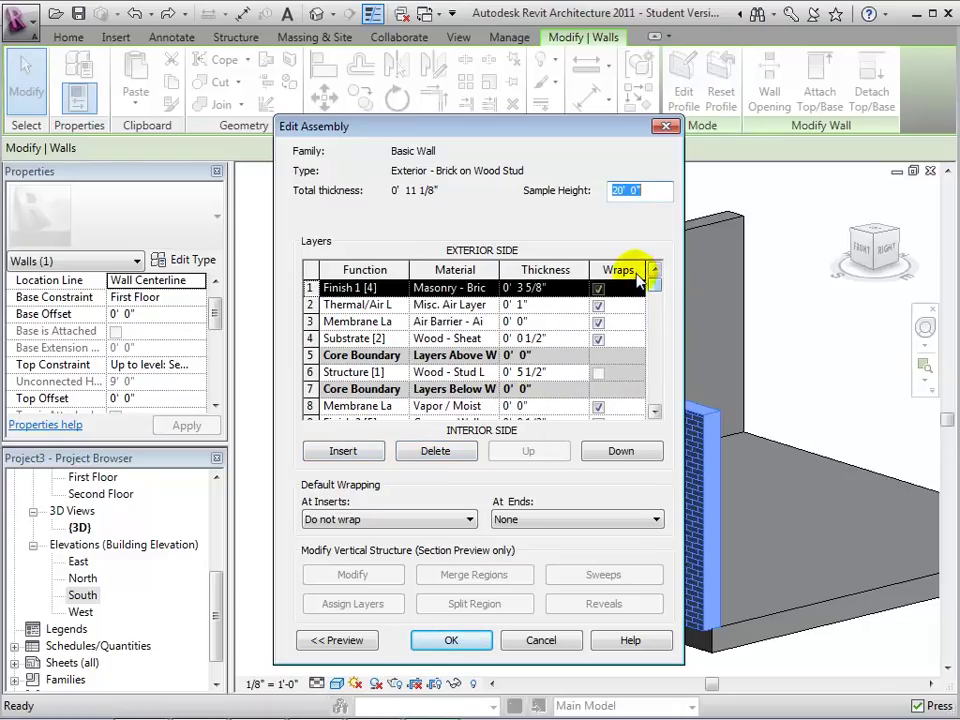
pyautogui.click(460, 288)
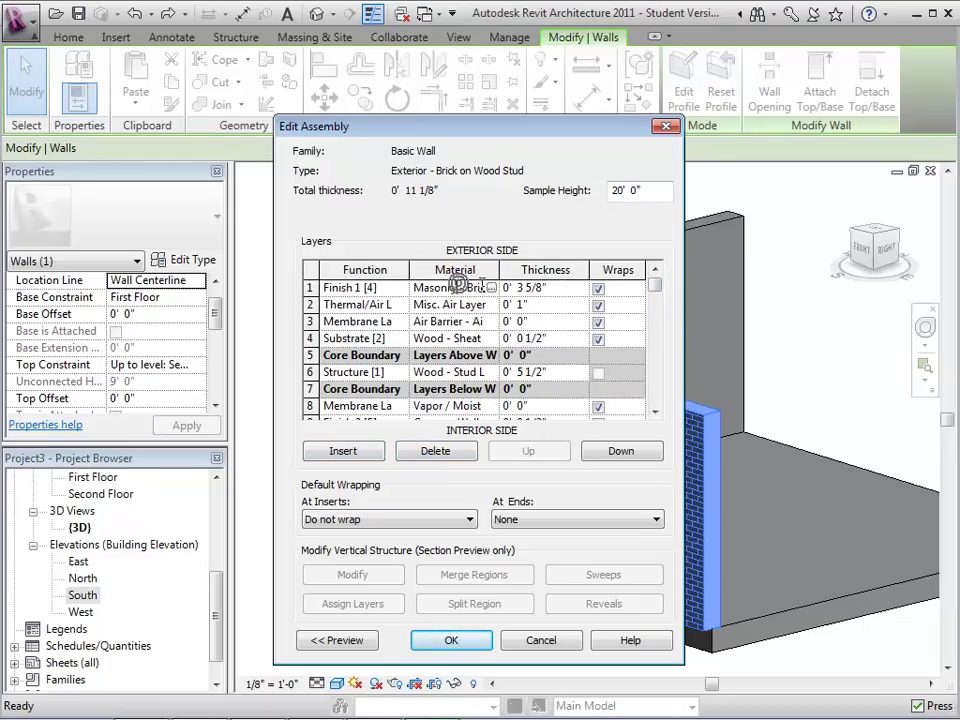
# - Change the finish layer to Wood - Shakes with the Shake 6" pattern and confirm
pyautogui.click(492, 288)
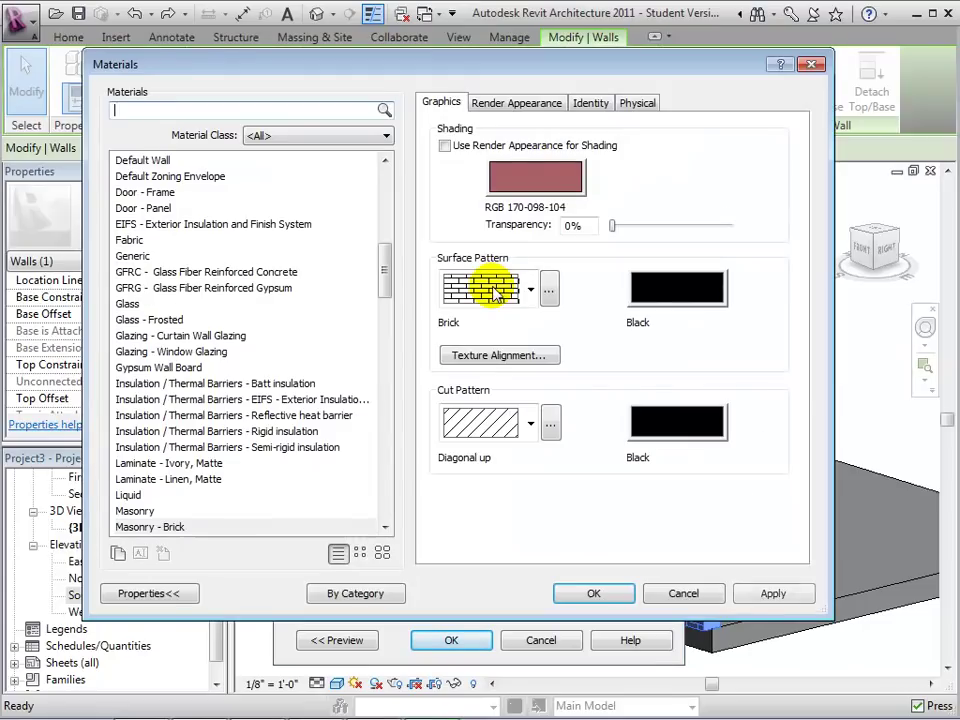
pyautogui.moveTo(386, 281); pyautogui.dragTo(384, 503)
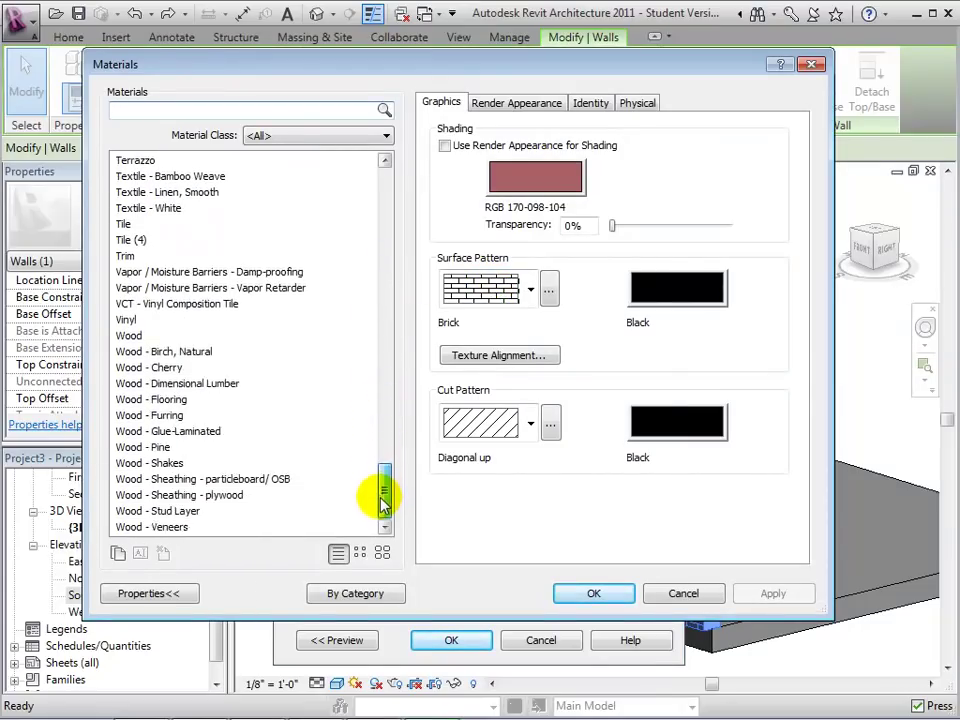
pyautogui.click(172, 465)
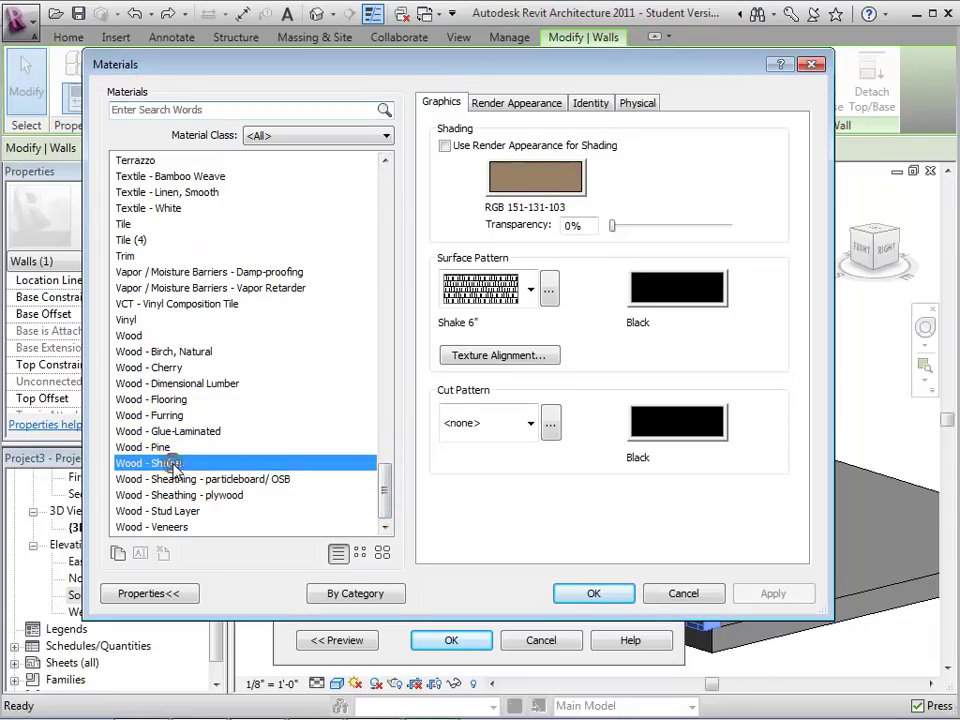
pyautogui.click(529, 292)
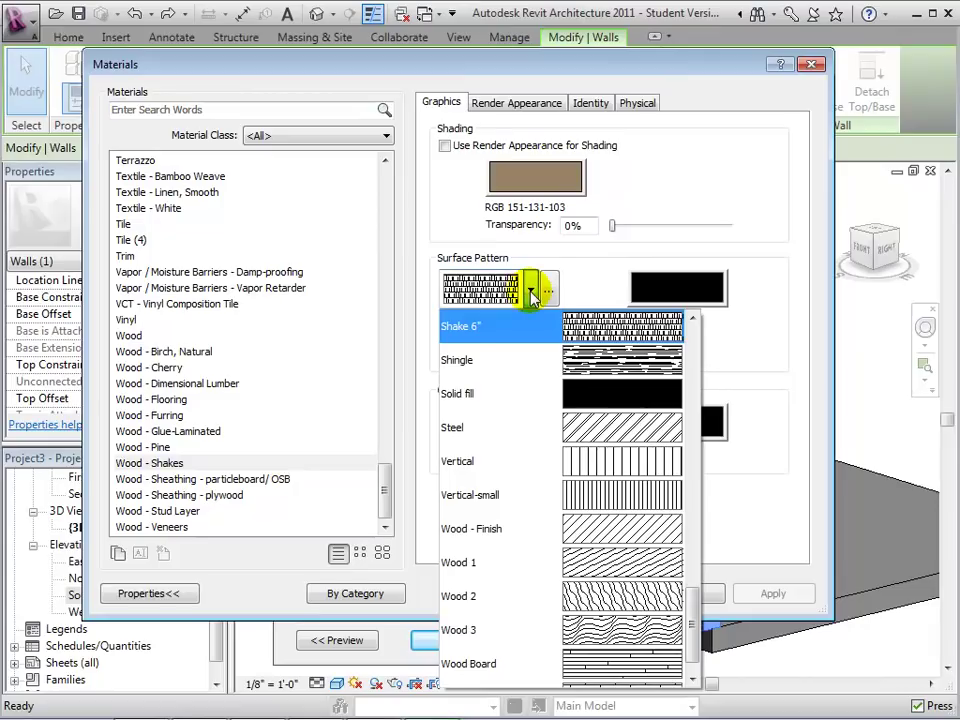
pyautogui.click(535, 326)
pyautogui.click(594, 593)
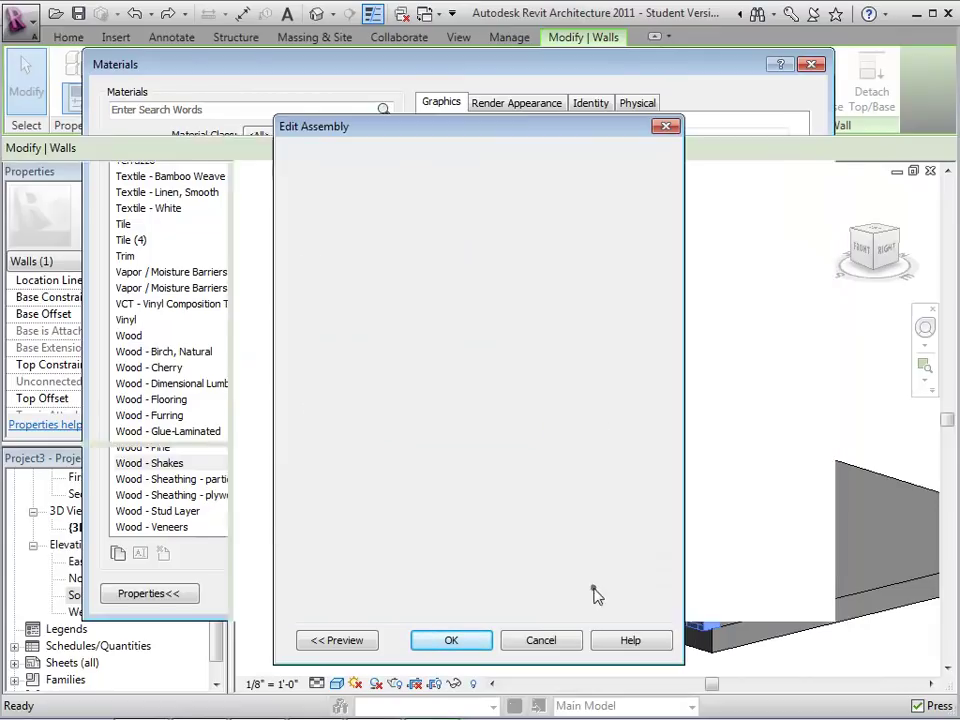
pyautogui.click(452, 640)
pyautogui.click(454, 645)
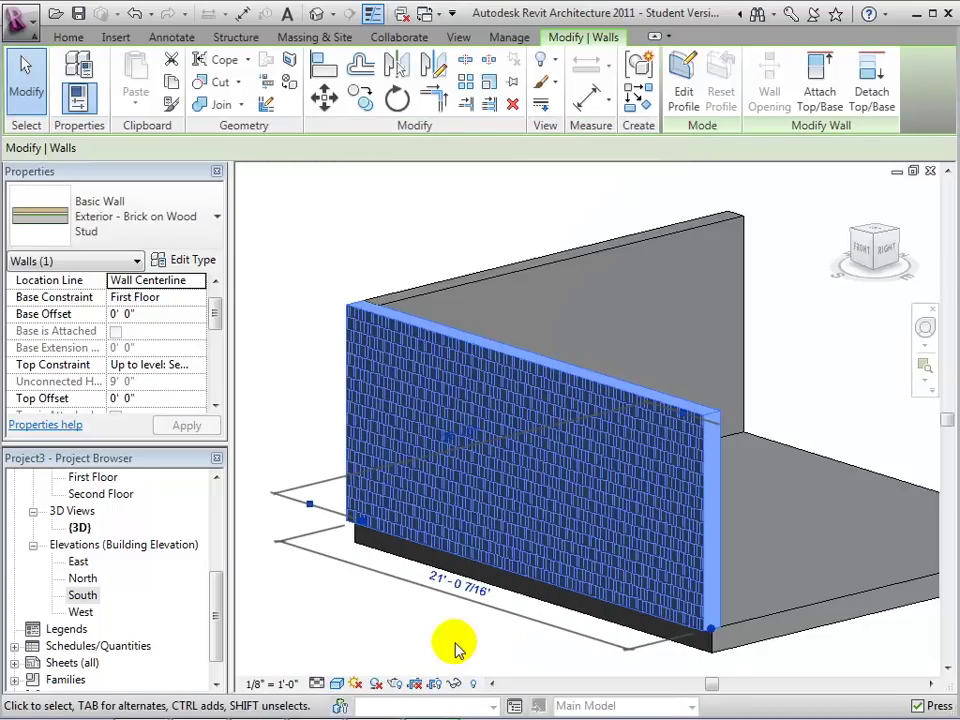
pyautogui.click(797, 568)
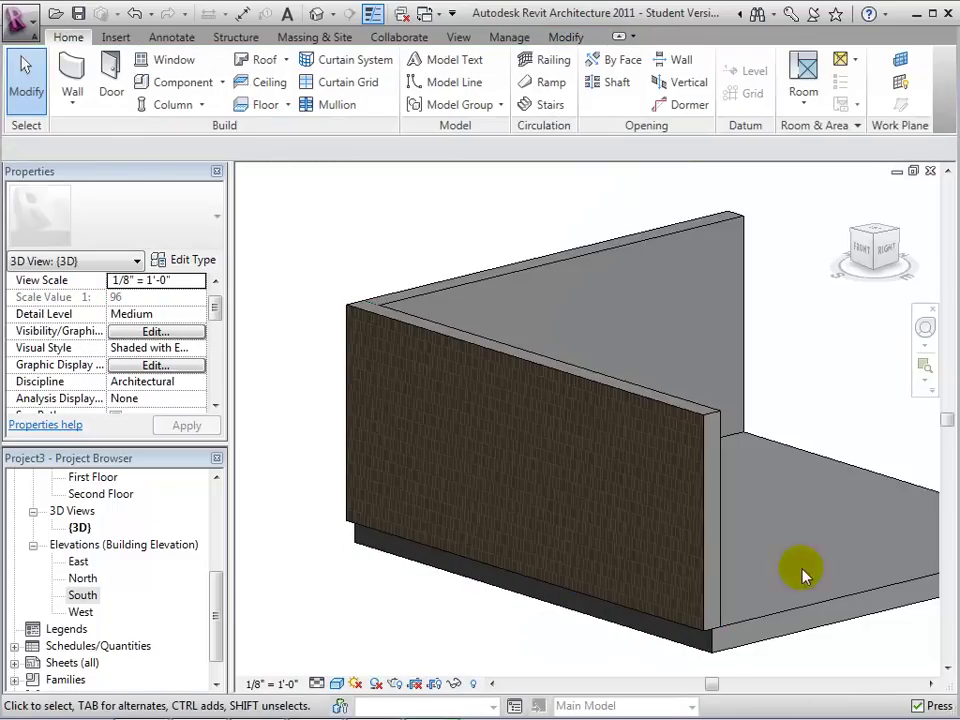
# - Reopen the wall type's structure and switch Finish 1 from Wood - Shakes to Masonry - Brick
pyautogui.click(668, 402)
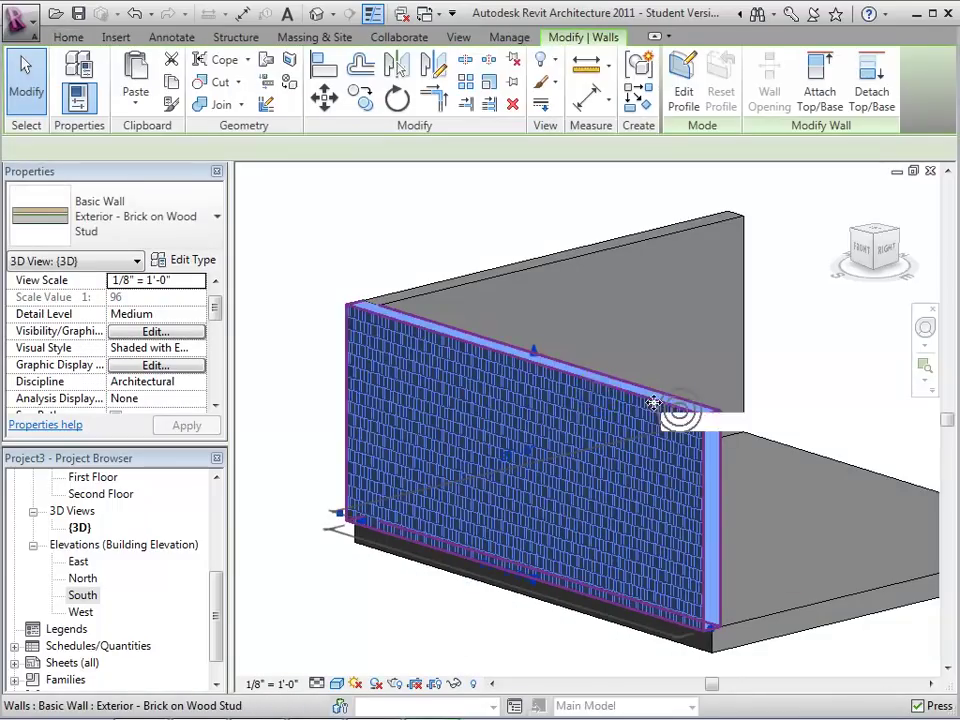
pyautogui.click(195, 261)
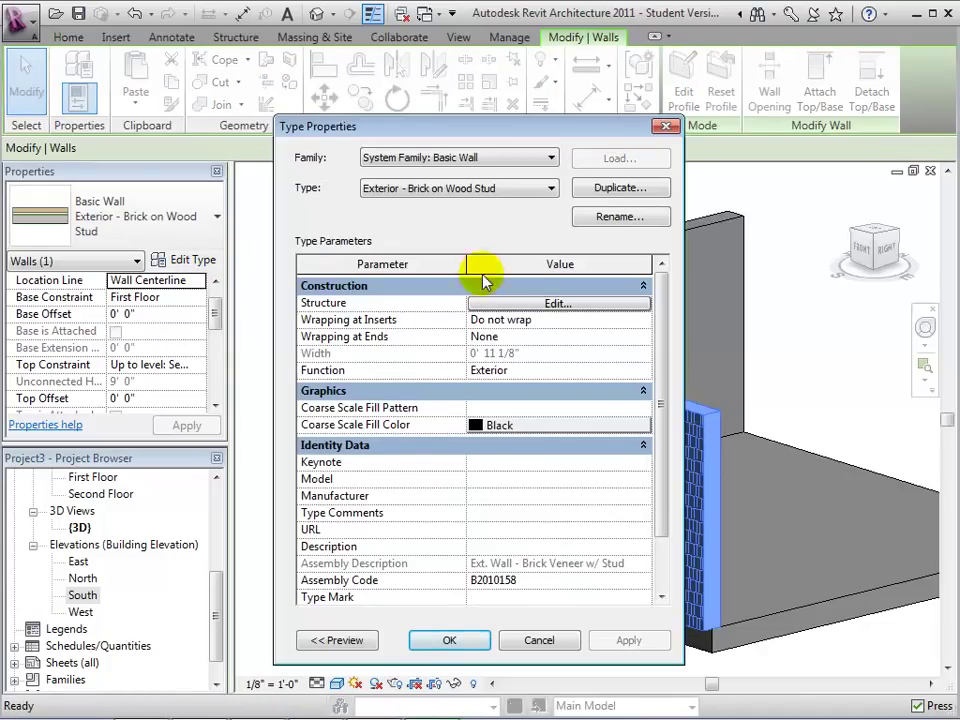
pyautogui.click(530, 304)
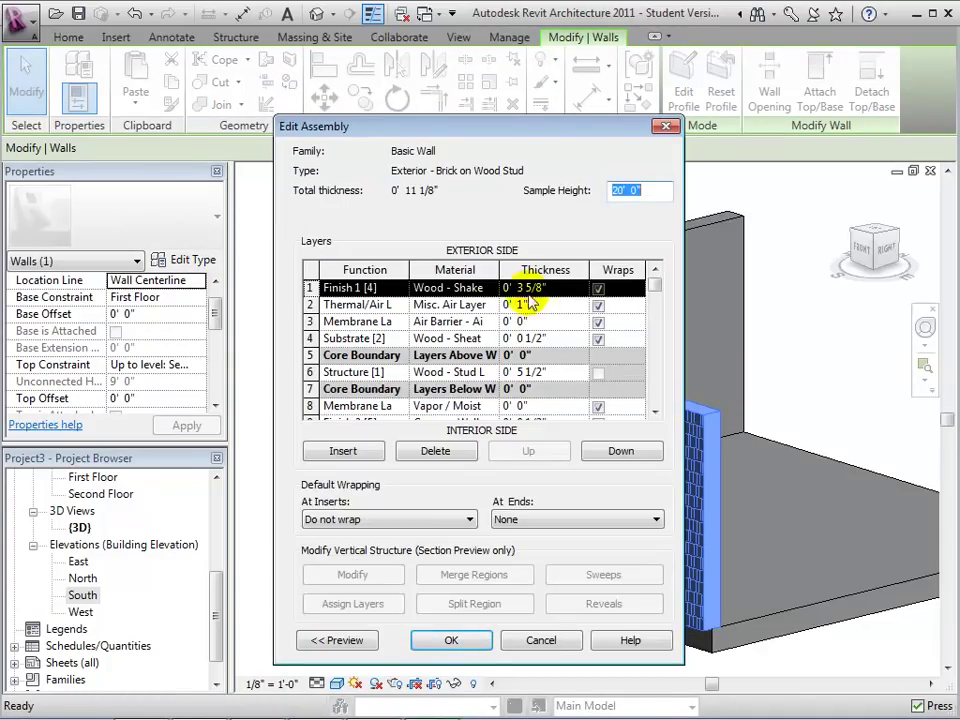
pyautogui.click(480, 288)
pyautogui.click(490, 288)
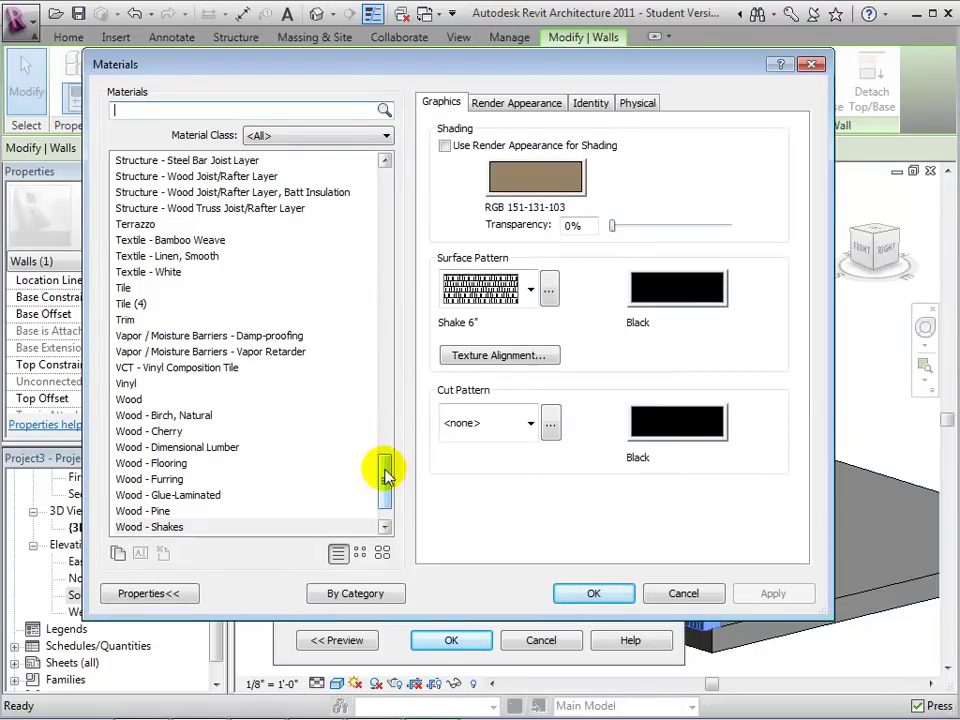
pyautogui.moveTo(386, 475); pyautogui.dragTo(388, 304)
pyautogui.click(176, 208)
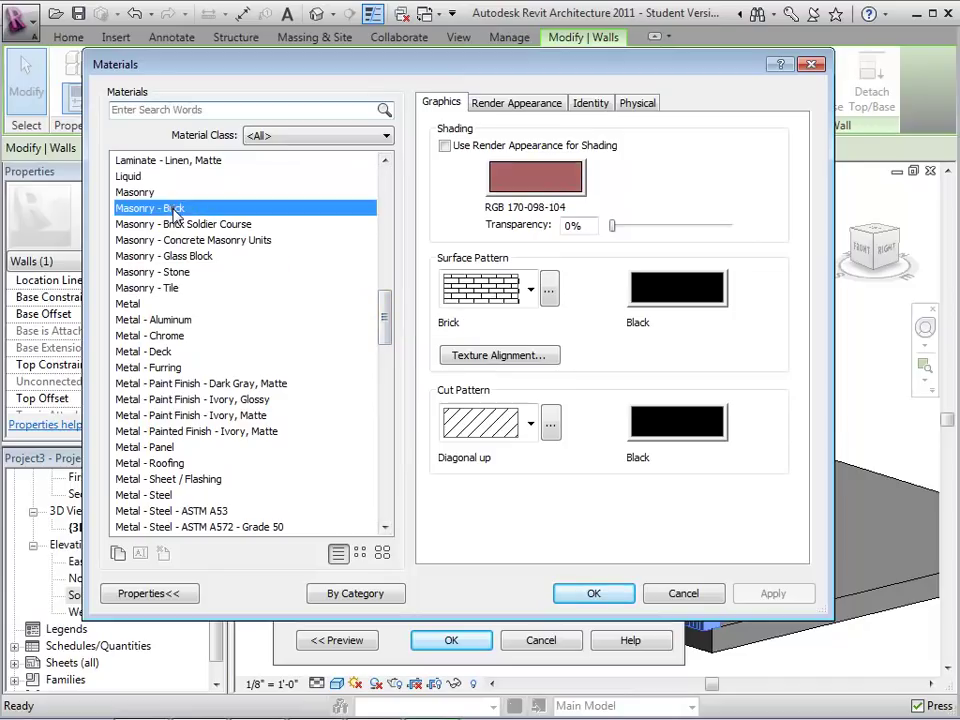
pyautogui.click(580, 592)
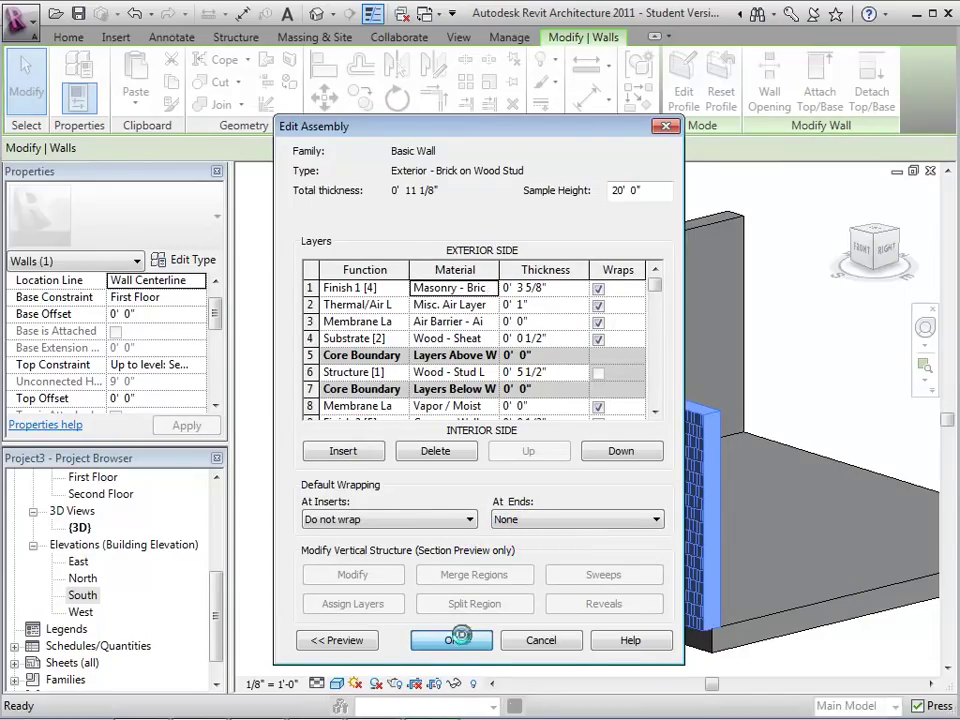
pyautogui.click(462, 640)
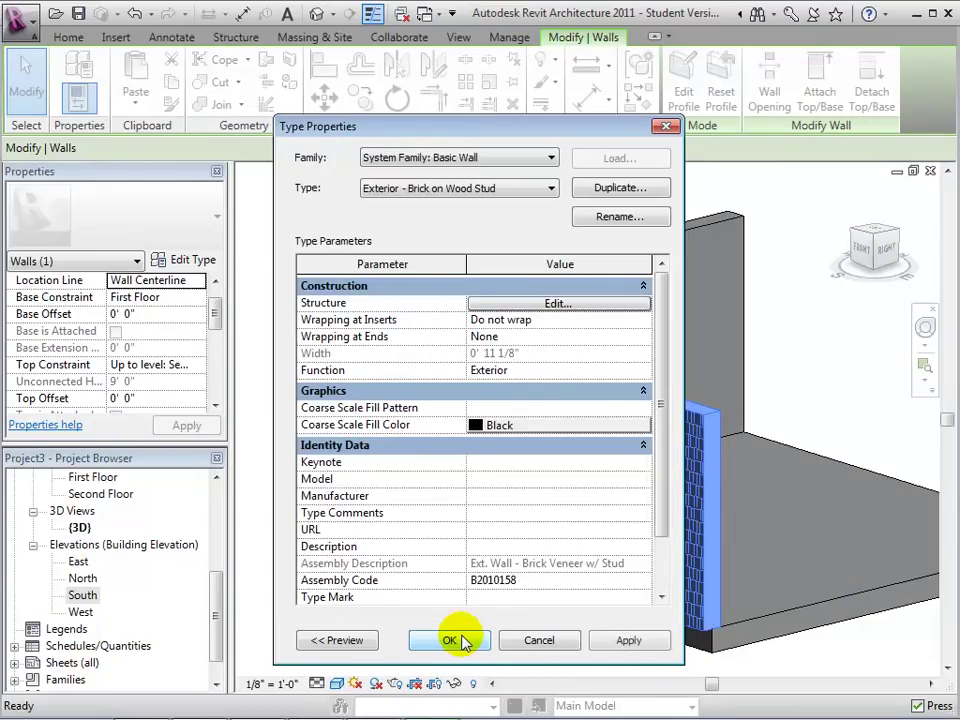
# - Set the wall type's Wrapping at Ends to Exterior and apply it
pyautogui.click(592, 339)
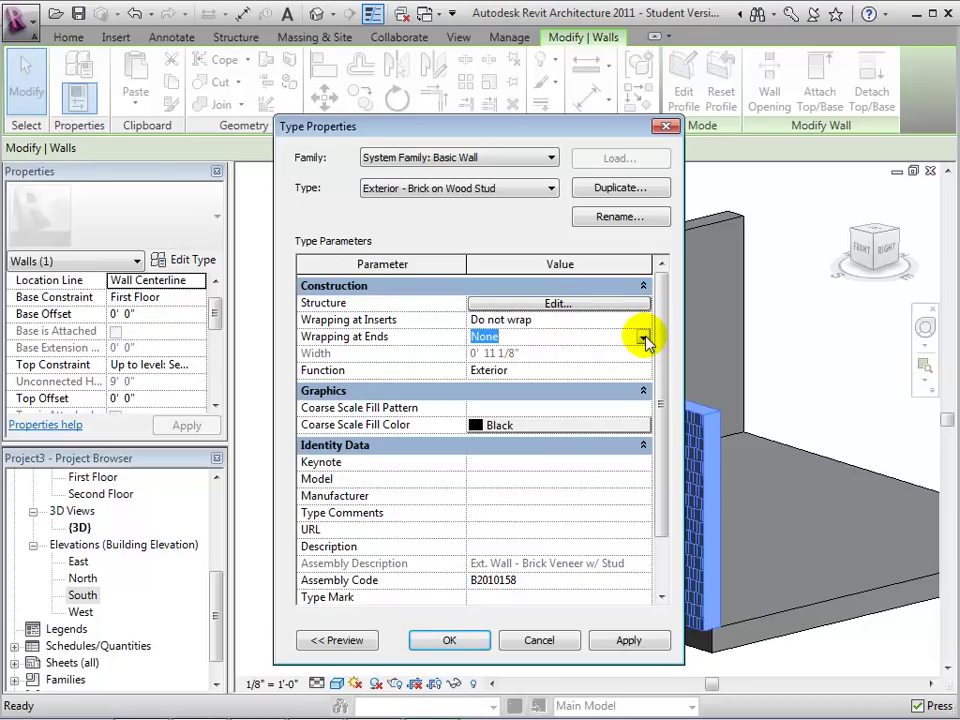
pyautogui.click(643, 338)
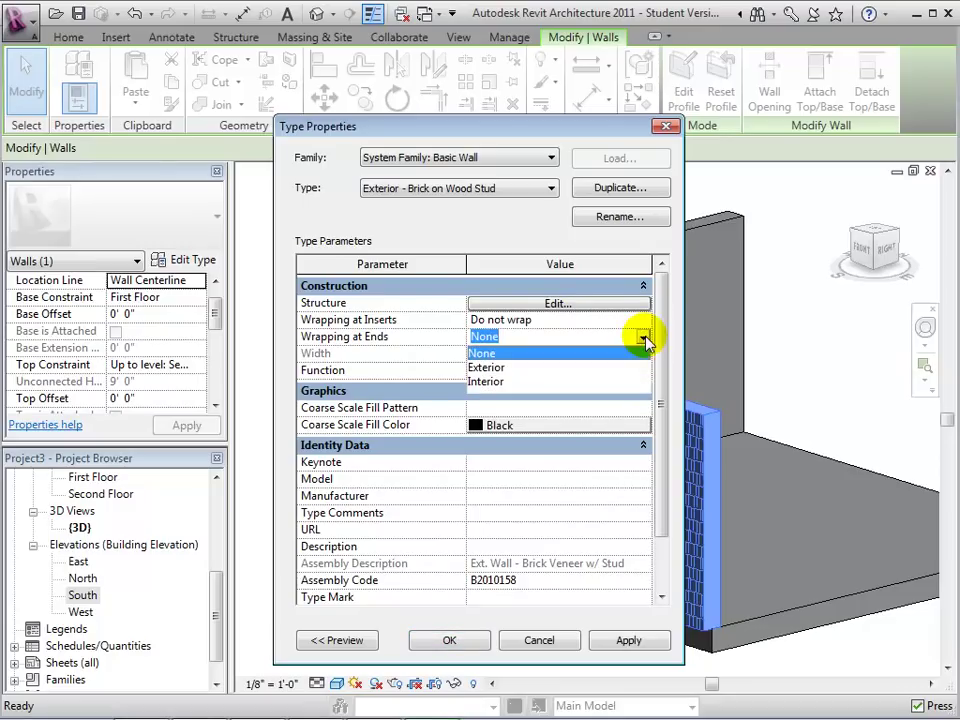
pyautogui.click(484, 368)
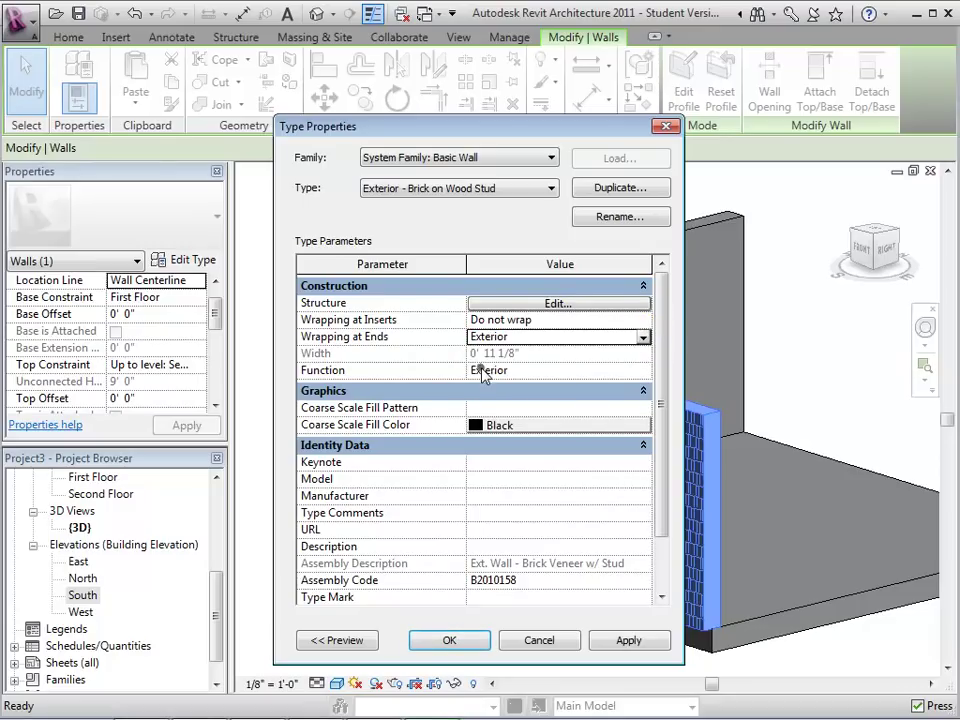
pyautogui.click(454, 642)
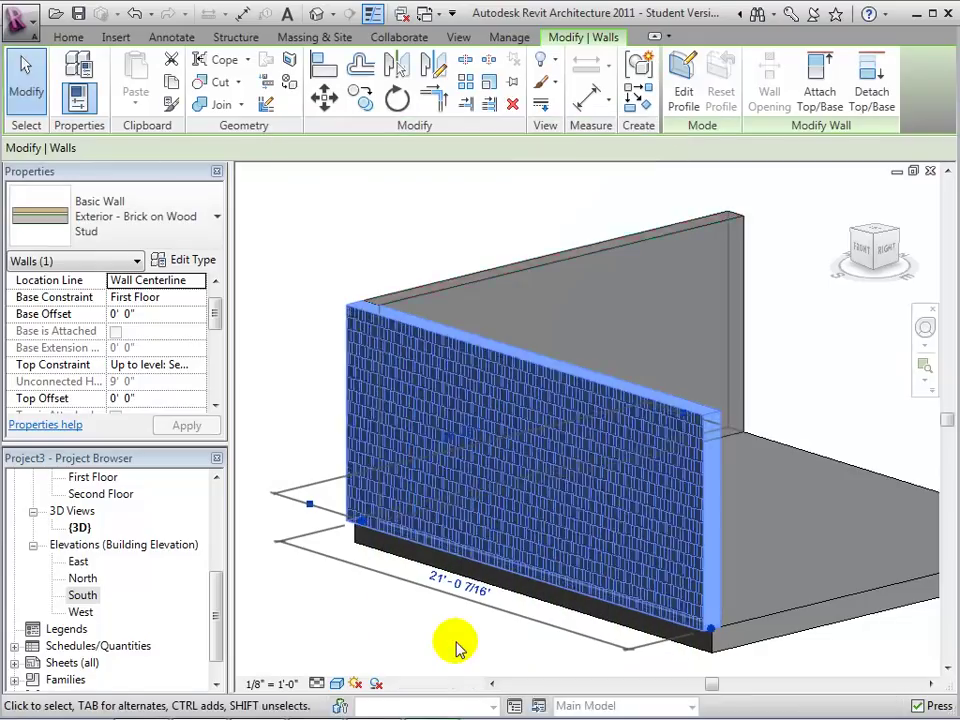
pyautogui.click(800, 436)
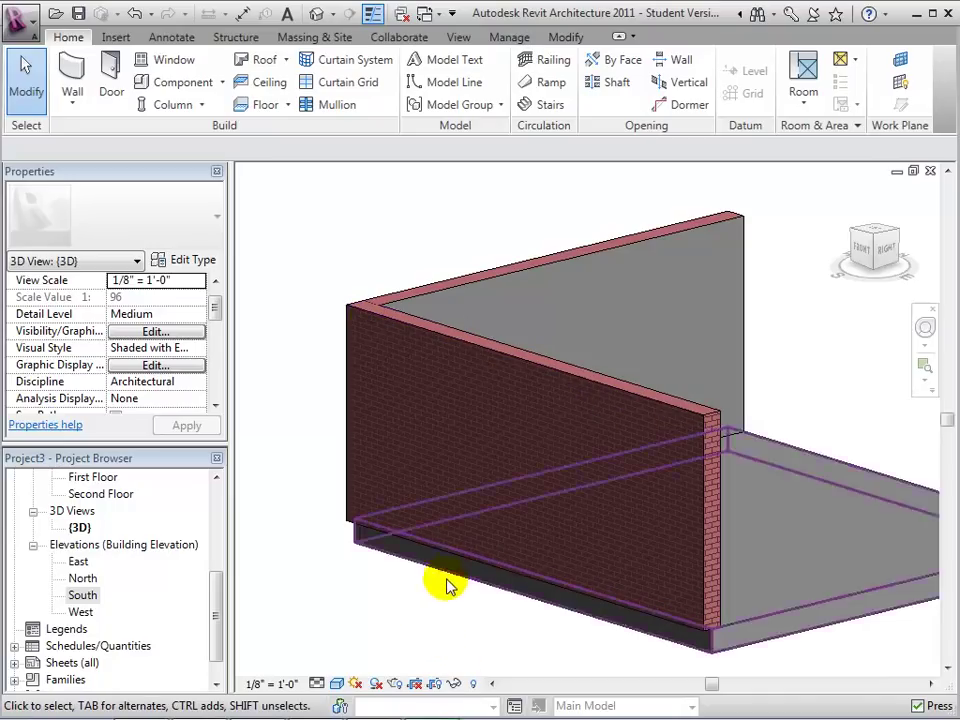
# - Change the brick wall type's Wrapping at Ends from Exterior to Interior and deselect the wall
pyautogui.click(514, 364)
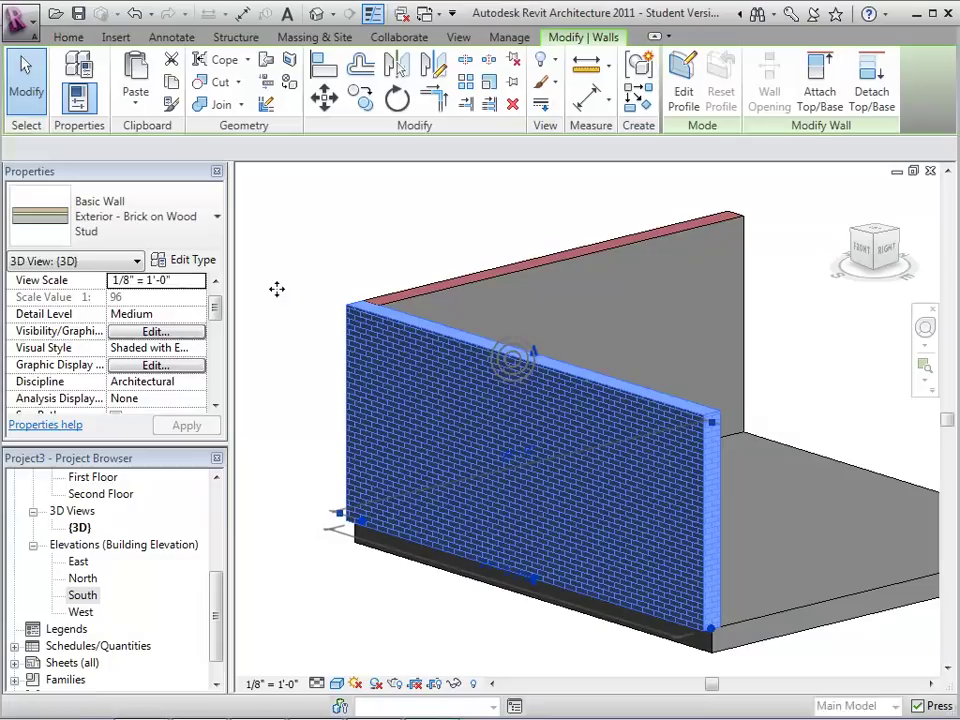
pyautogui.click(192, 262)
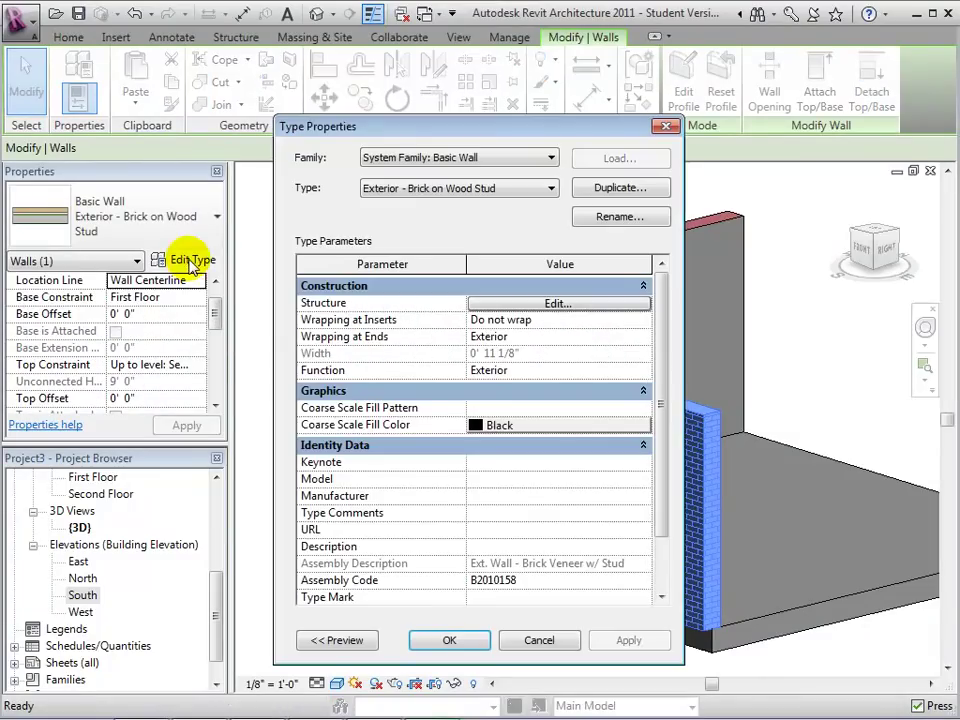
pyautogui.click(643, 336)
pyautogui.click(489, 384)
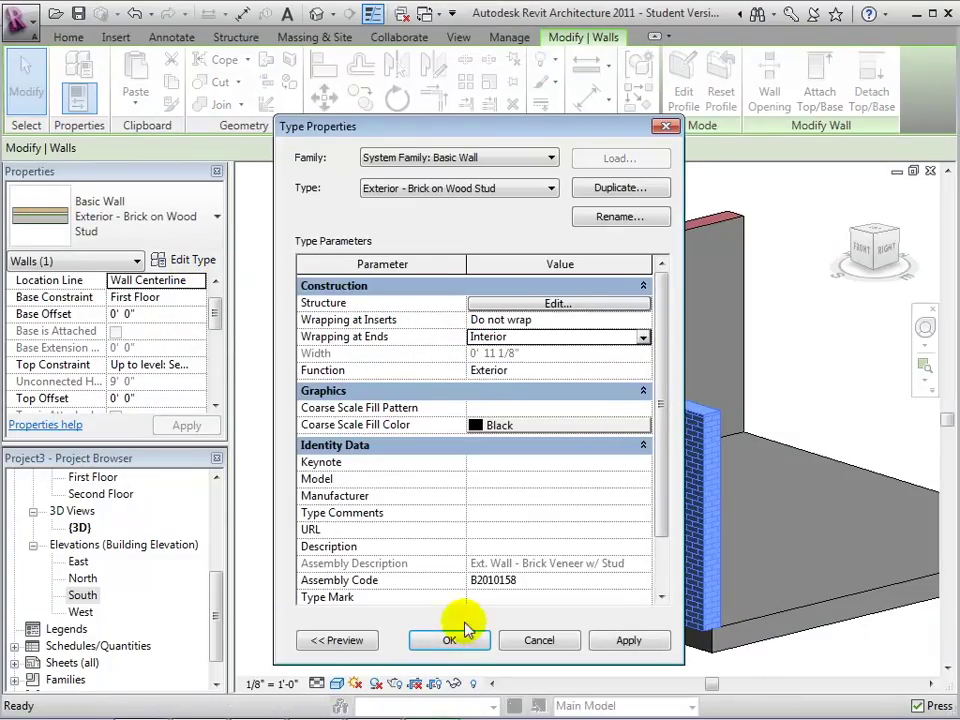
pyautogui.click(460, 642)
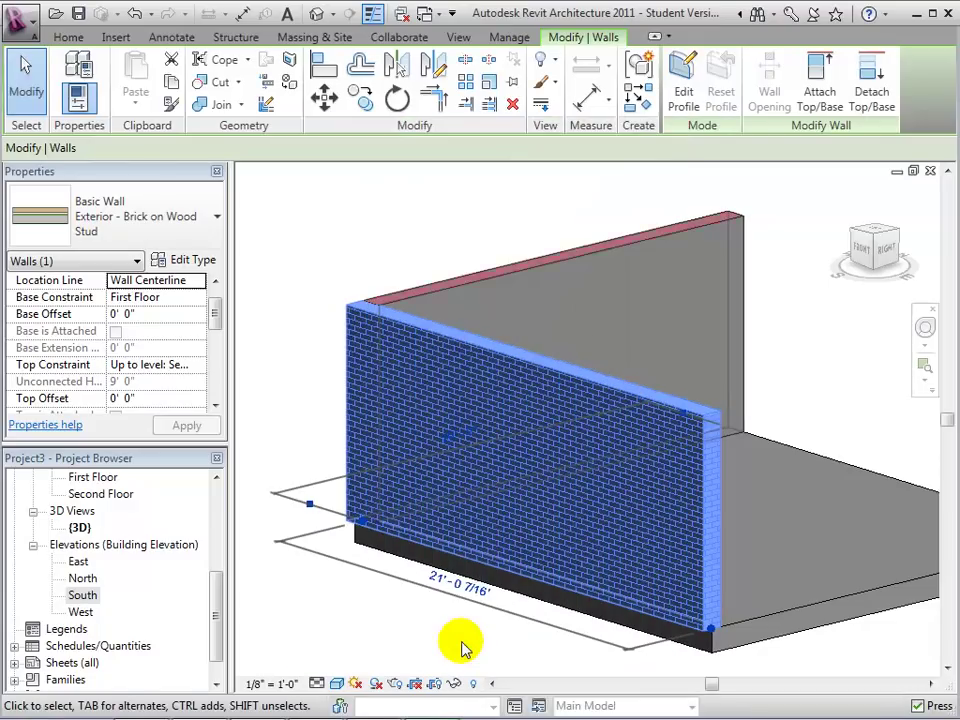
pyautogui.click(477, 635)
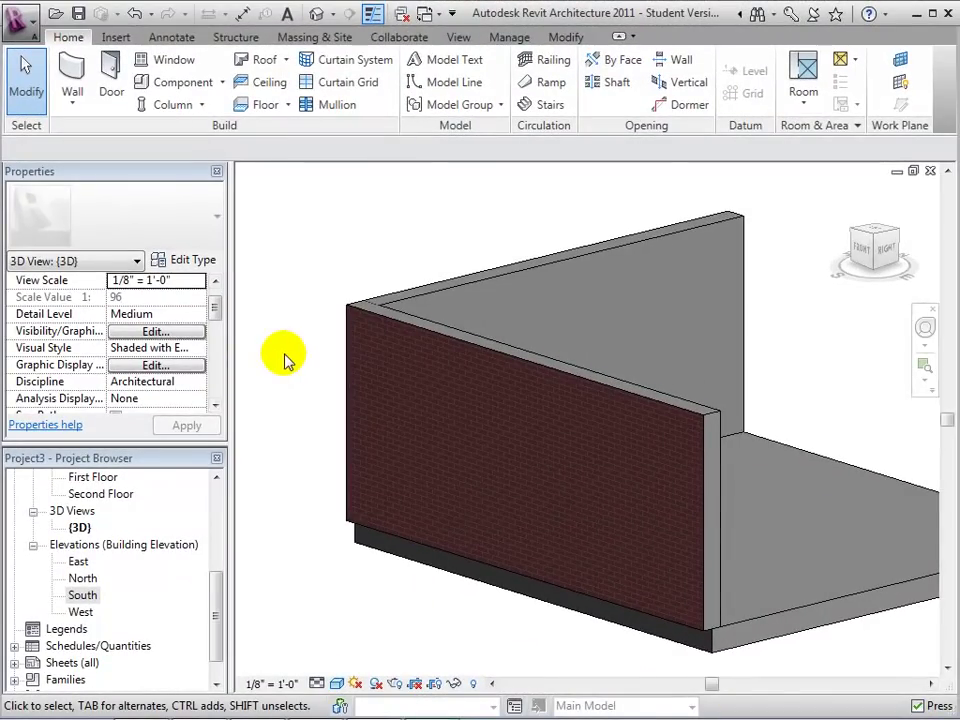
# - Open the wall type's layer structure with a Section preview, then bring up its Wall Sweeps list
pyautogui.click(433, 347)
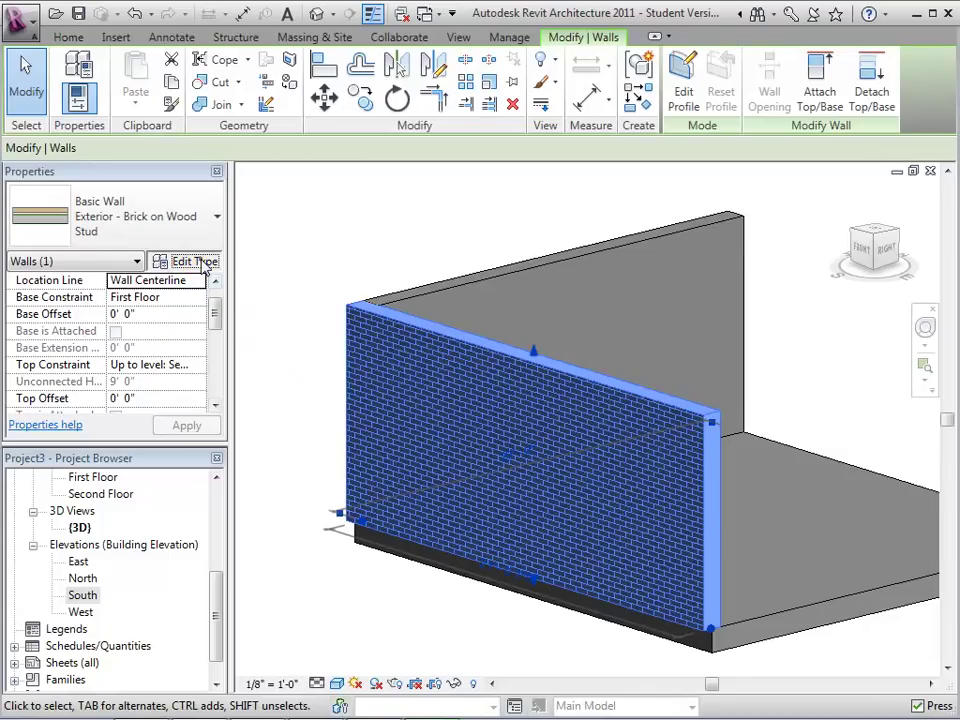
pyautogui.click(189, 259)
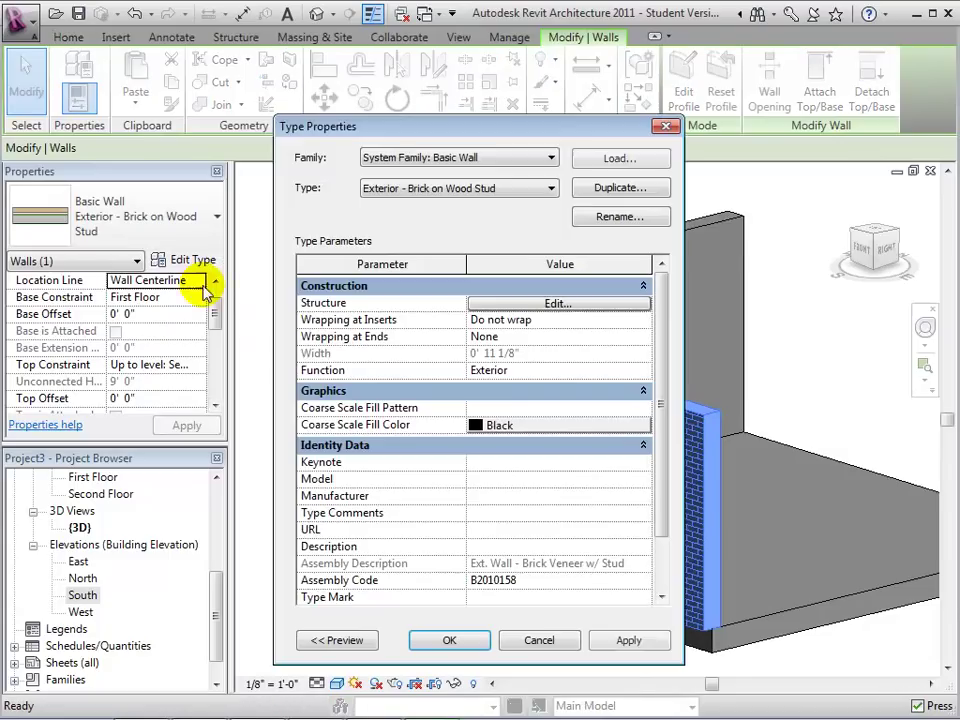
pyautogui.click(560, 304)
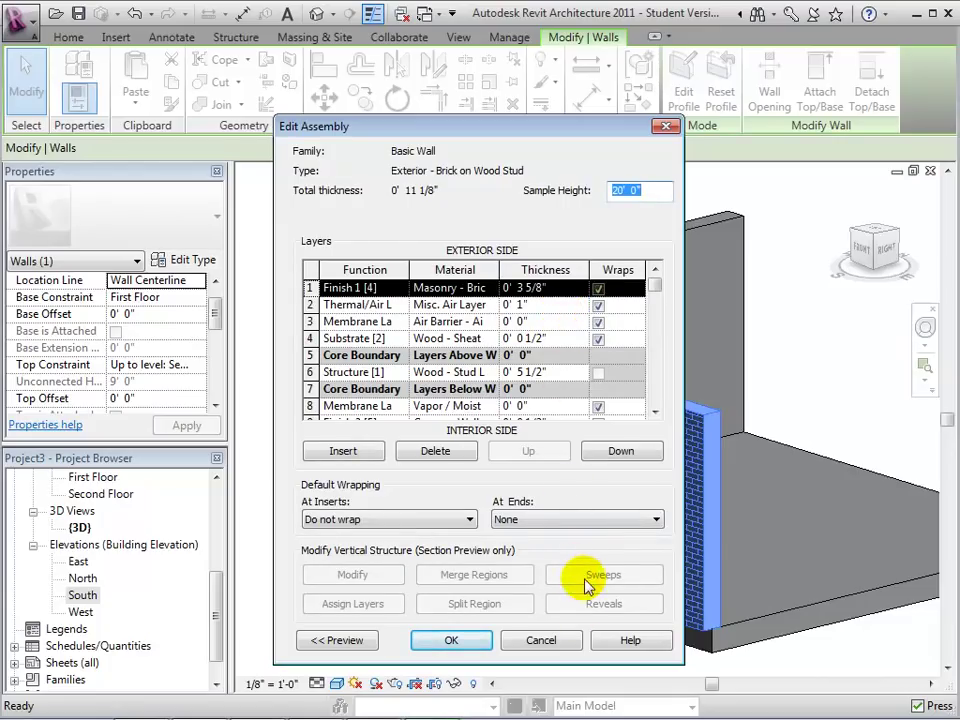
pyautogui.click(343, 640)
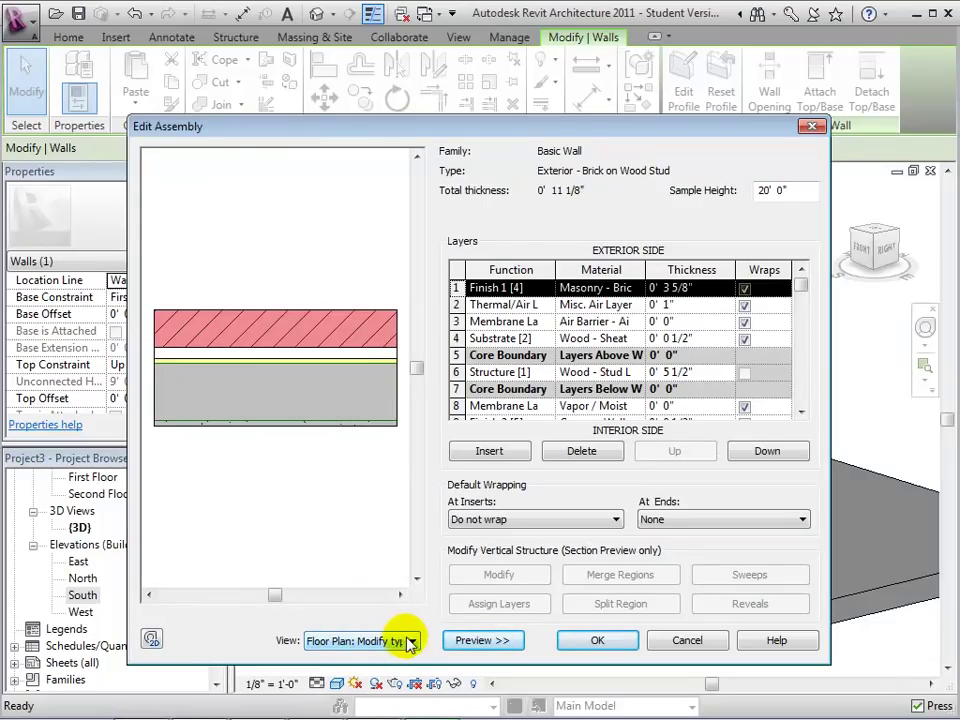
pyautogui.click(414, 642)
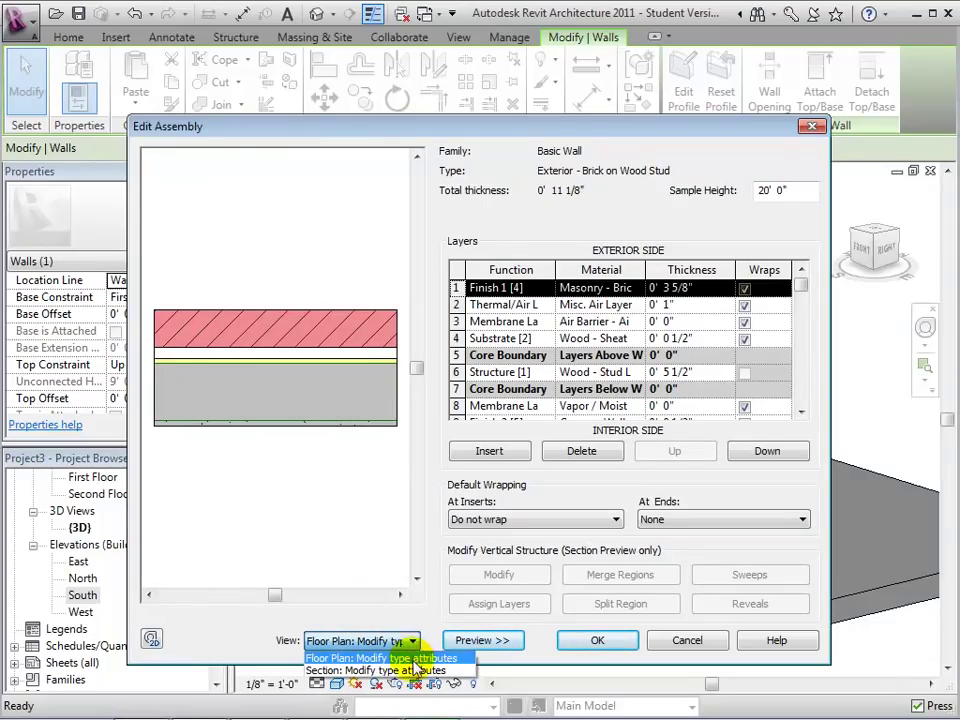
pyautogui.click(417, 671)
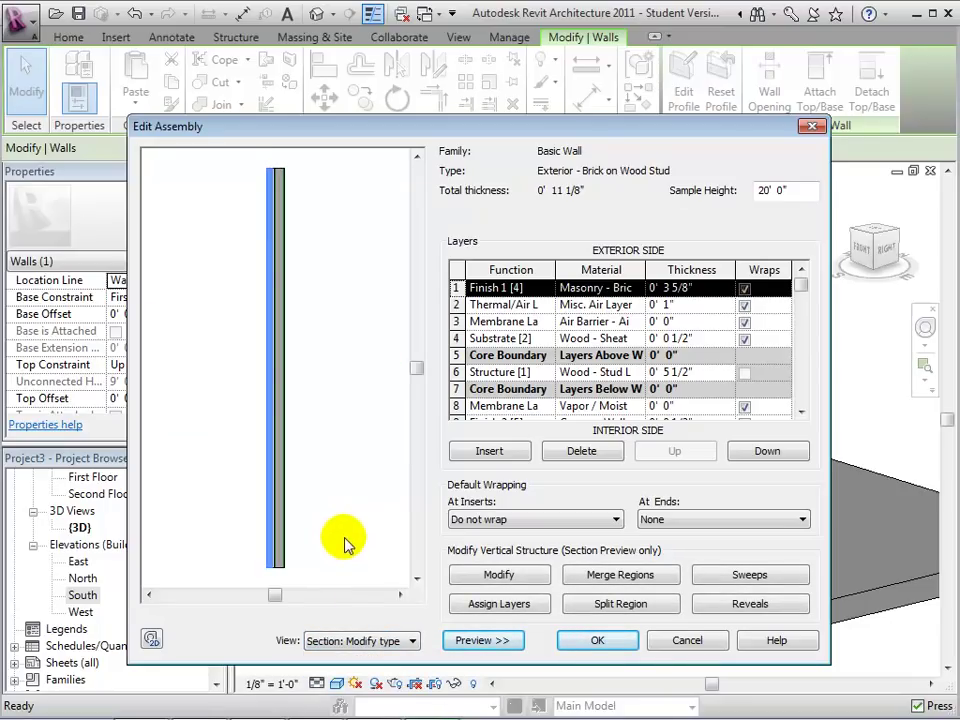
pyautogui.click(740, 576)
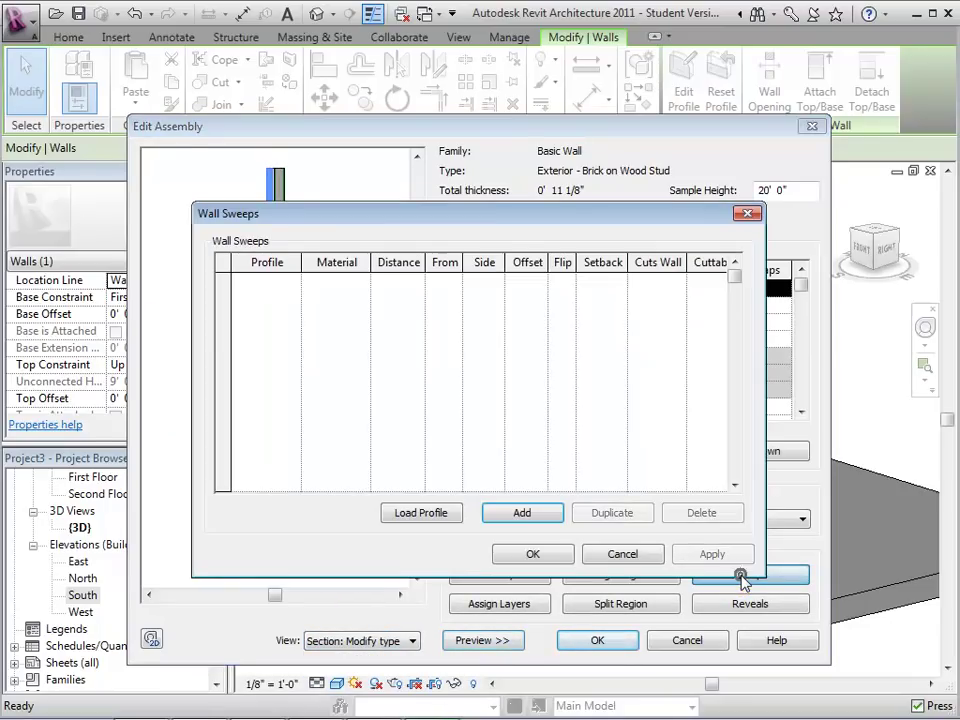
# - Add a sweep using the Base 1 : 7 1/4" x 5/8" profile and Masonry - Brick material
pyautogui.click(518, 510)
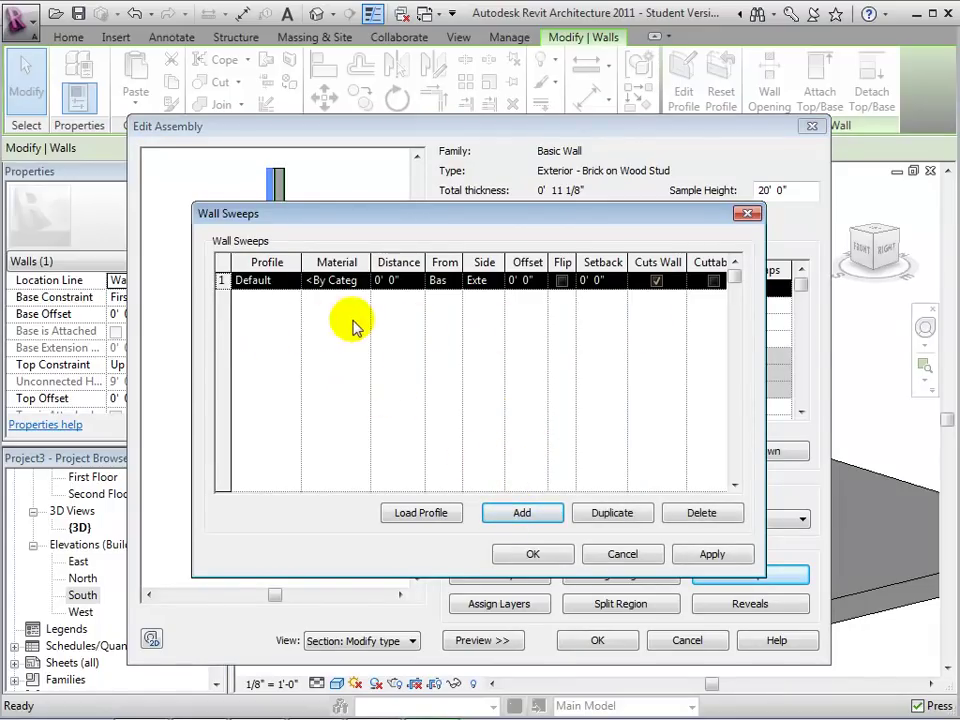
pyautogui.click(287, 282)
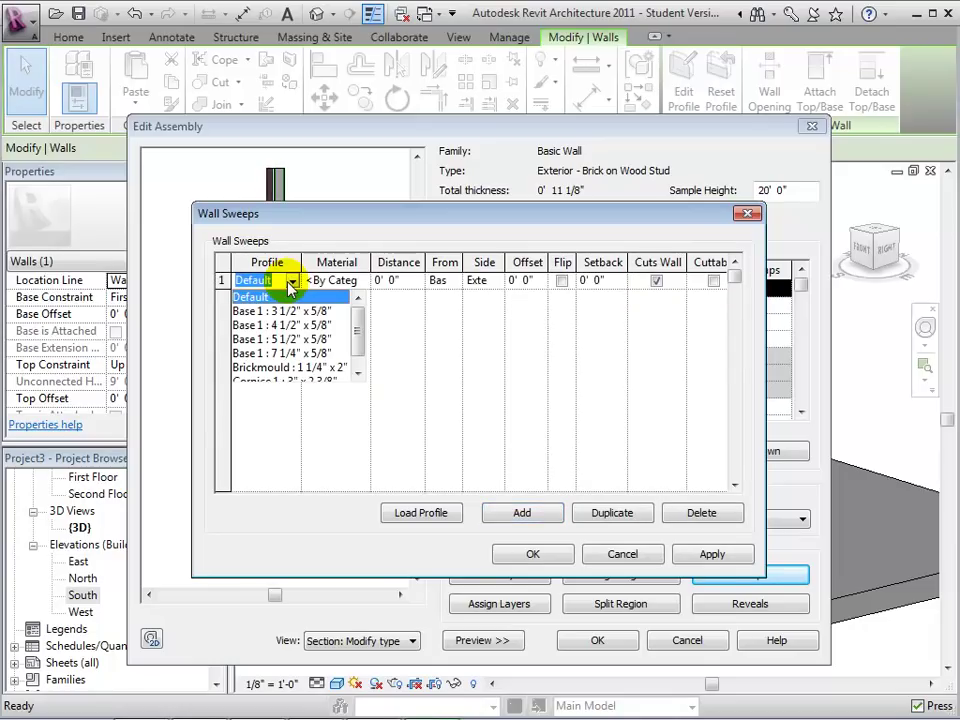
pyautogui.moveTo(357, 321); pyautogui.dragTo(357, 317)
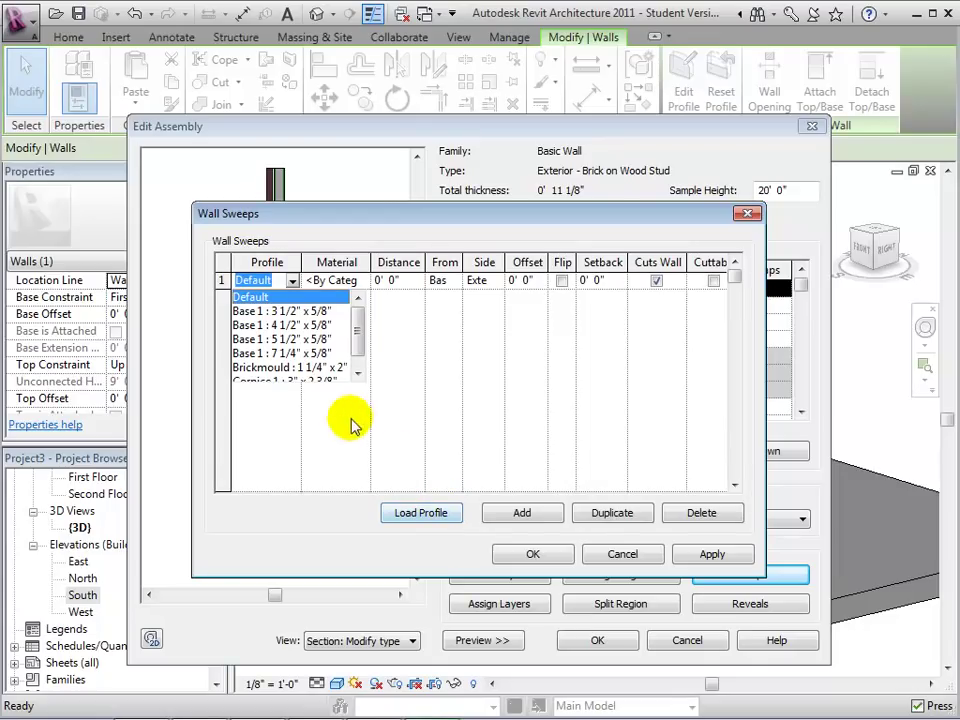
pyautogui.click(313, 353)
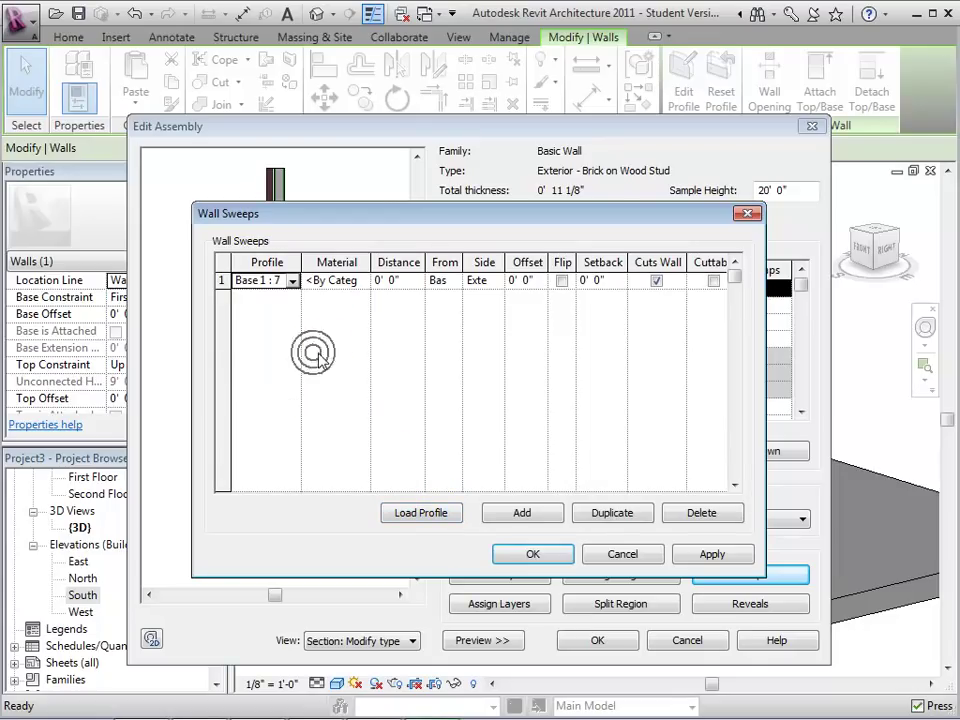
pyautogui.click(341, 284)
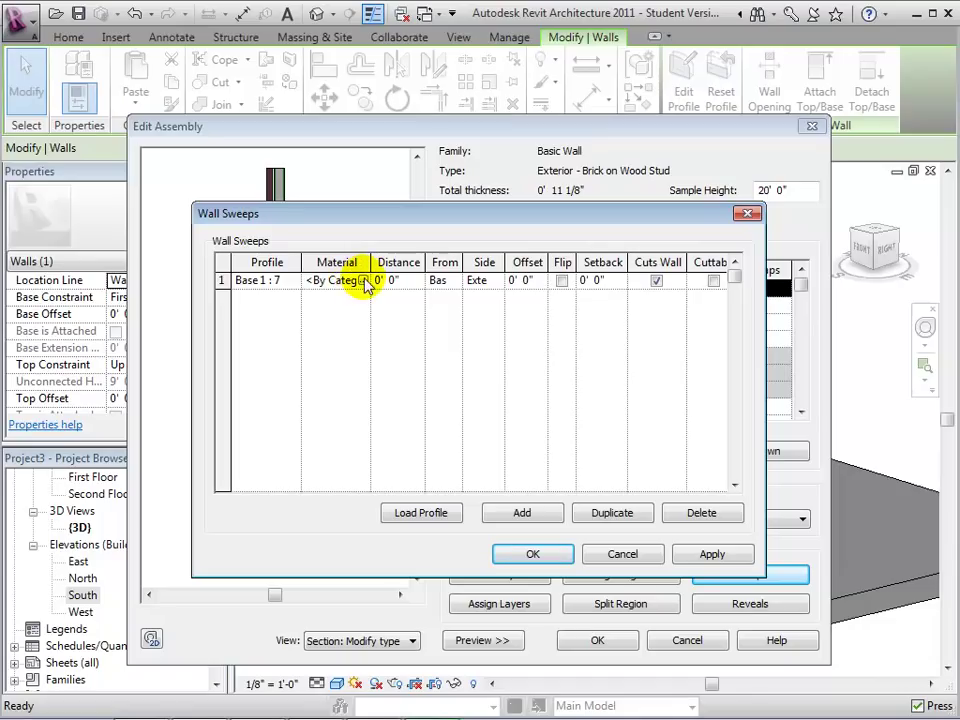
pyautogui.click(364, 281)
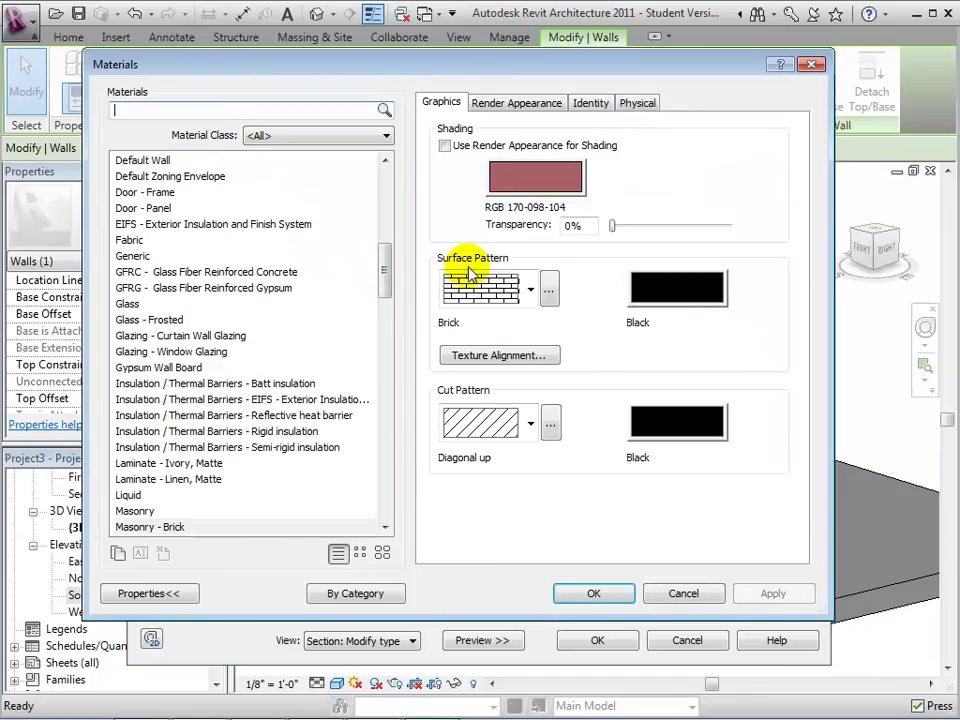
pyautogui.click(126, 527)
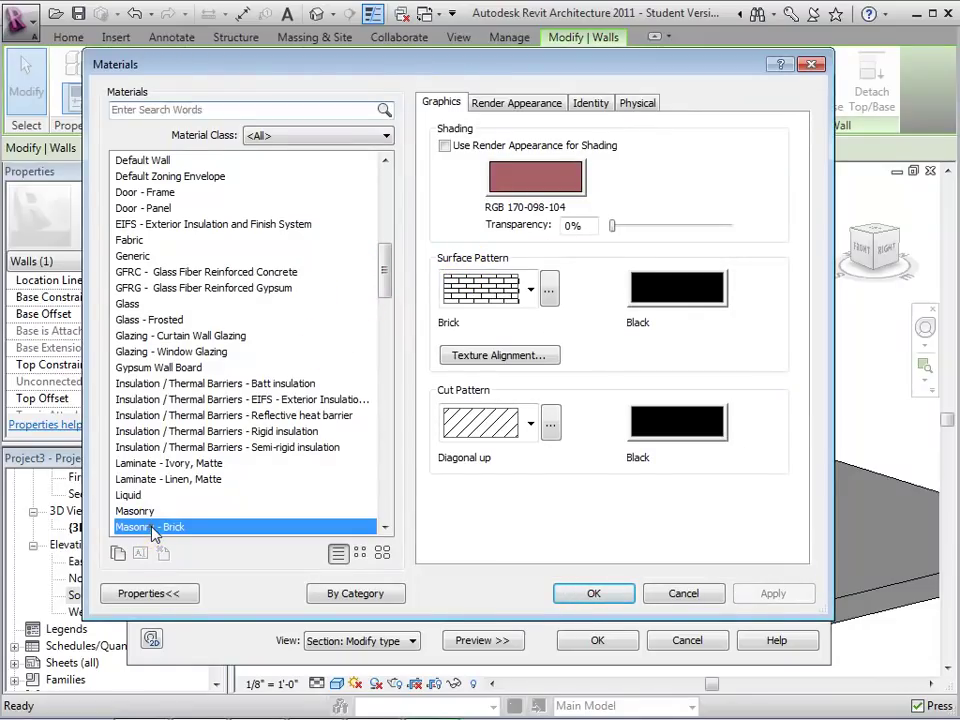
pyautogui.click(591, 594)
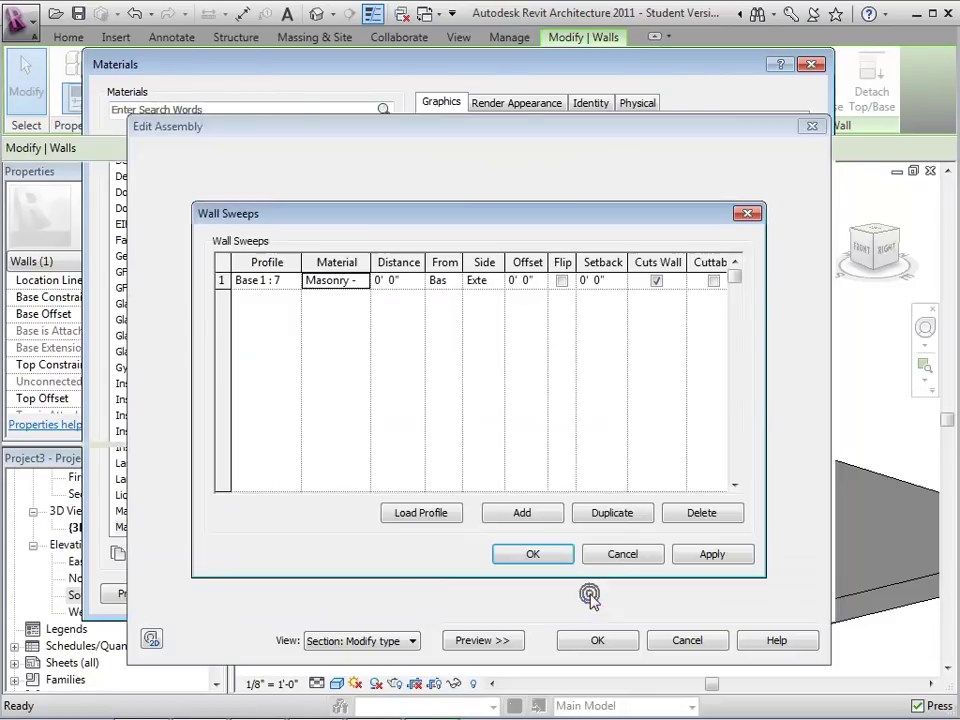
# - Place the sweep 3' 0" from the wall Base on the Exterior side
pyautogui.click(415, 284)
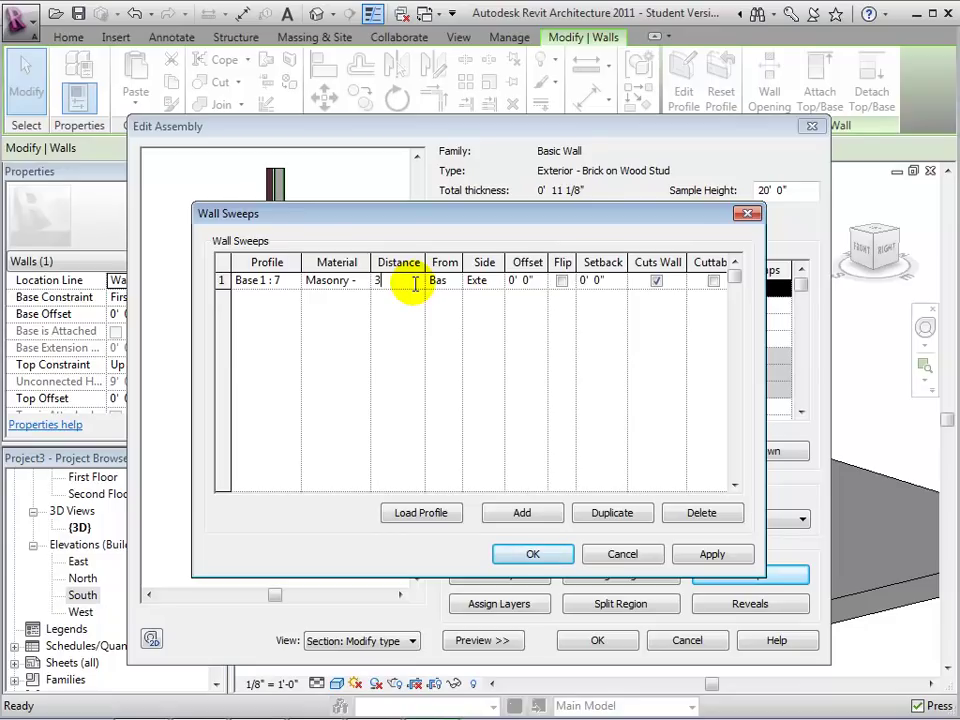
pyautogui.click(437, 290)
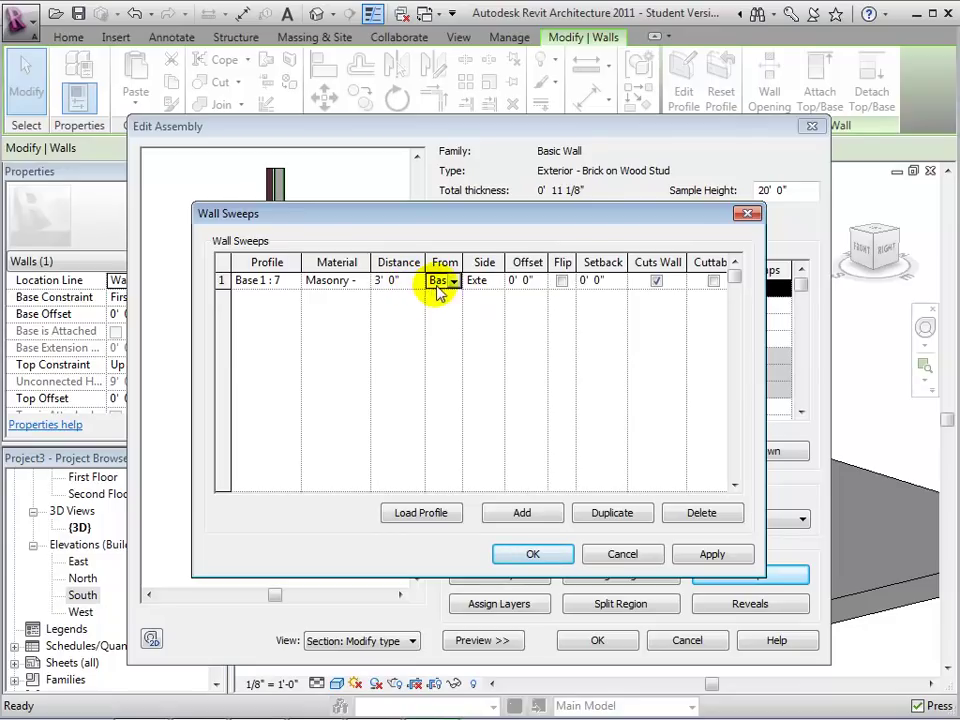
pyautogui.click(453, 285)
pyautogui.click(453, 285)
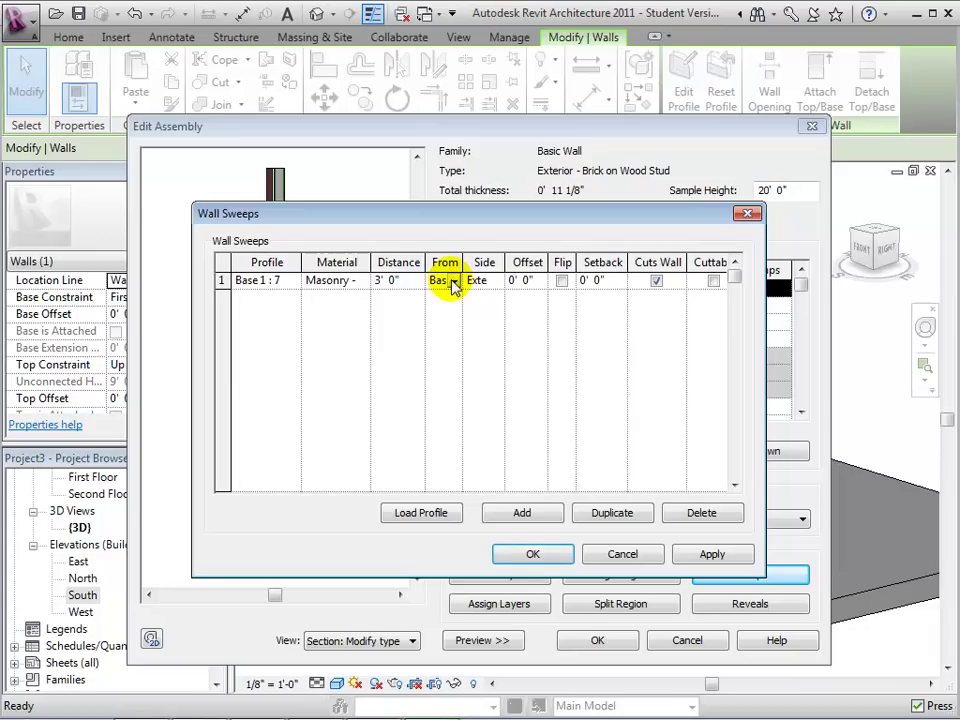
pyautogui.click(494, 285)
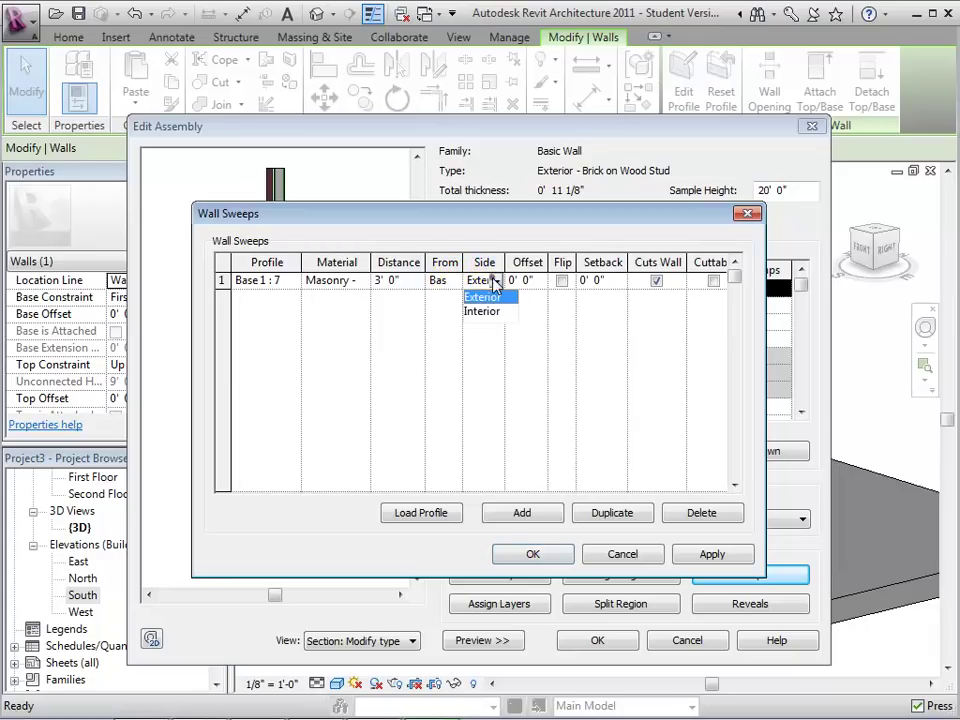
pyautogui.click(494, 285)
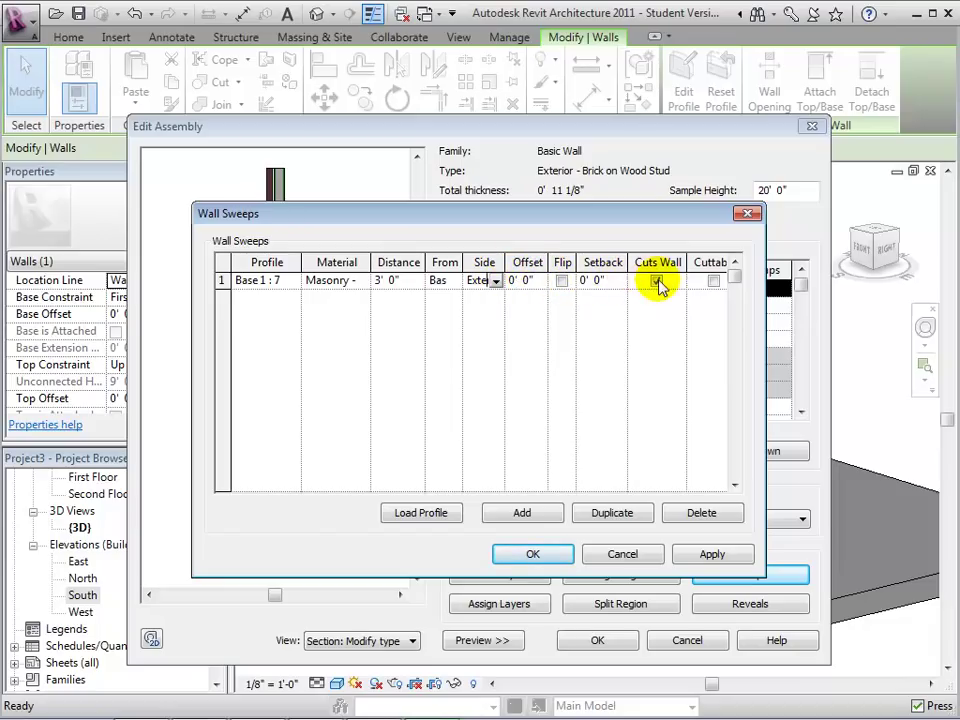
# - Confirm the Wall Sweeps, Edit Assembly and Type Properties dialogs to apply the sweep
pyautogui.click(532, 554)
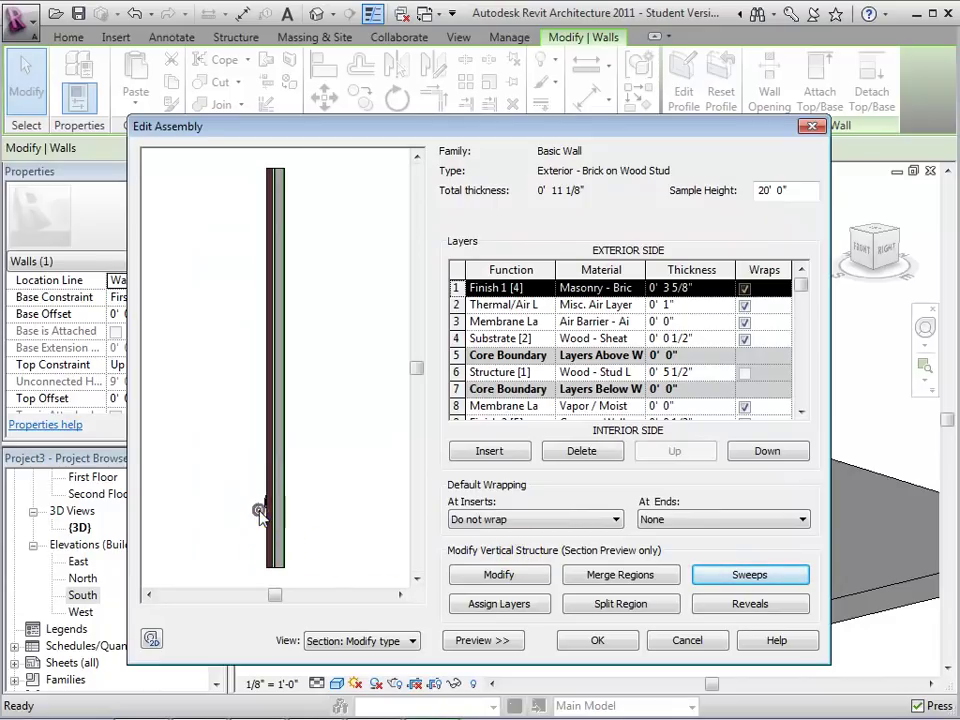
pyautogui.scroll(5, 259, 512)
pyautogui.scroll(2, 267, 518)
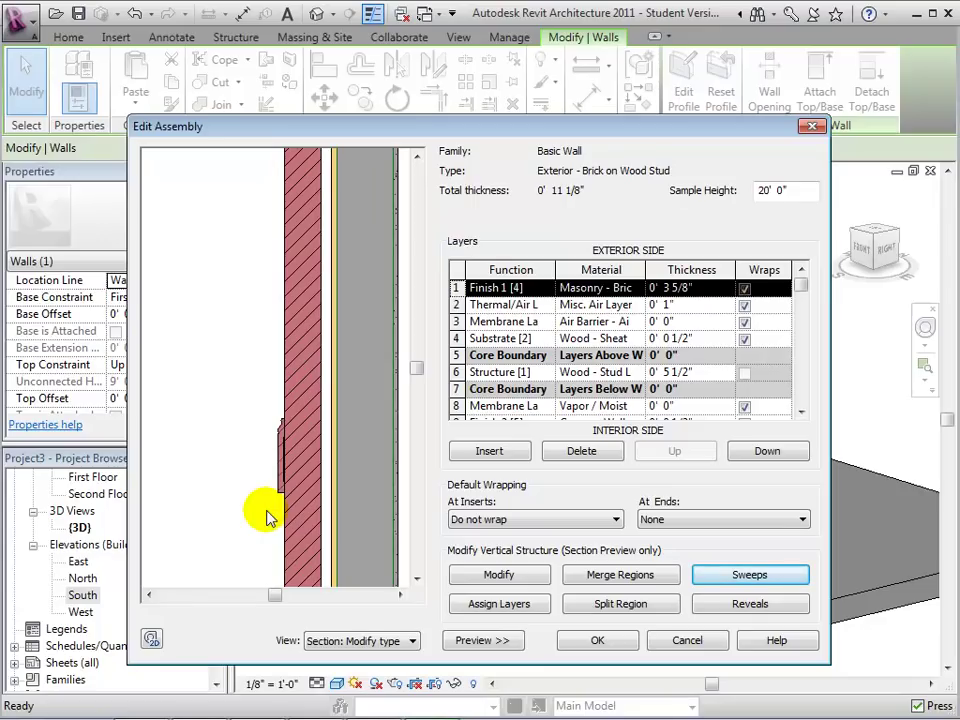
pyautogui.click(596, 641)
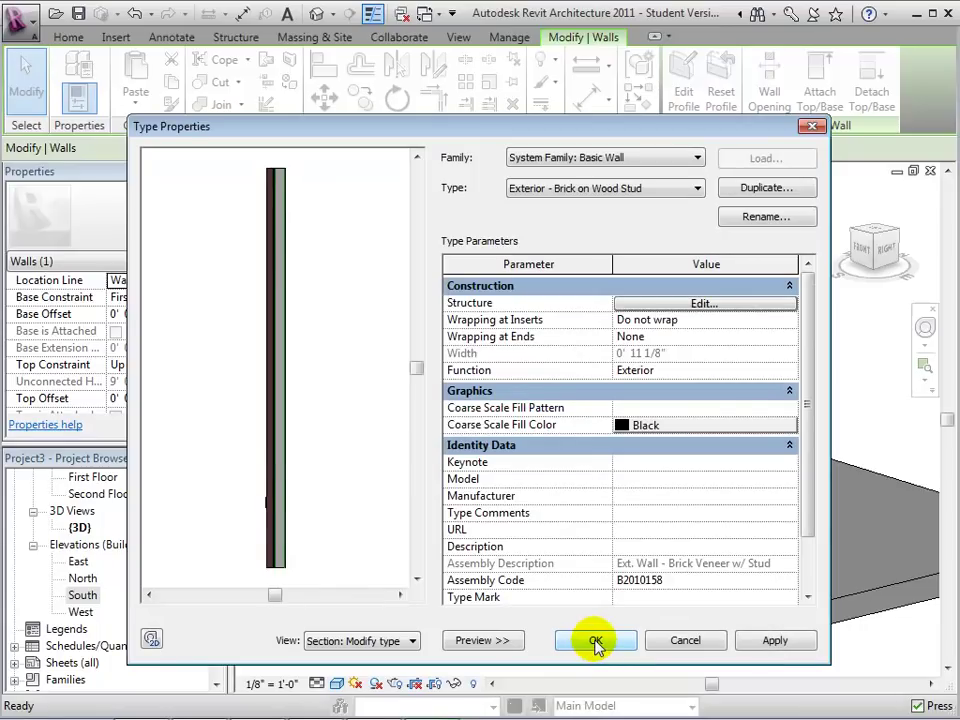
pyautogui.click(596, 641)
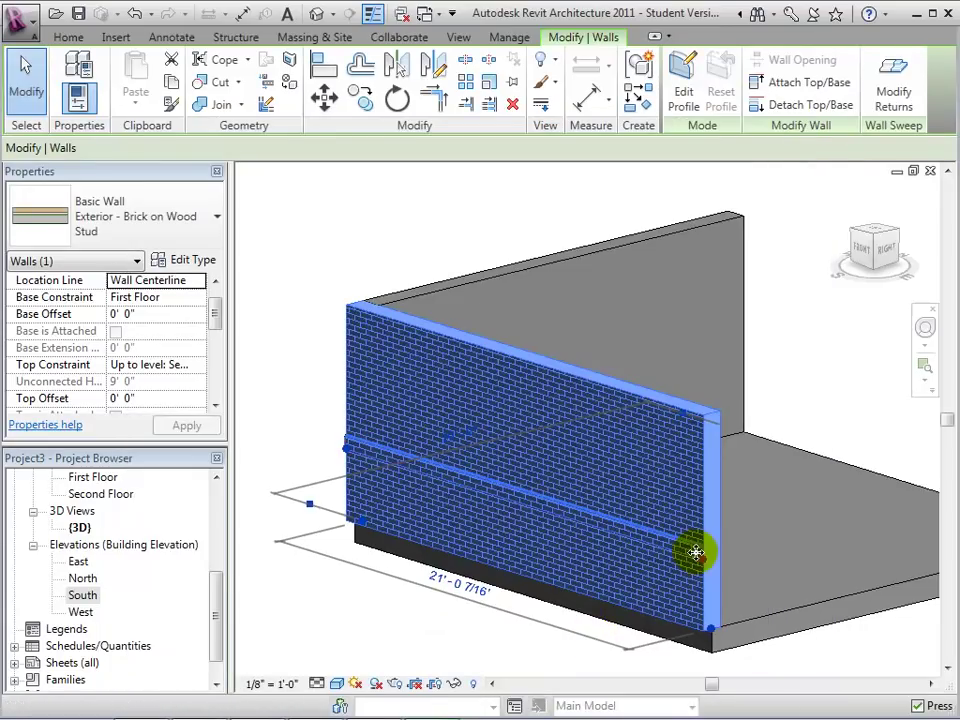
# - Deselect the wall and orbit the 3D view to see the sweep along the exterior face
pyautogui.scroll(3, 700, 555)
pyautogui.press('Escape')
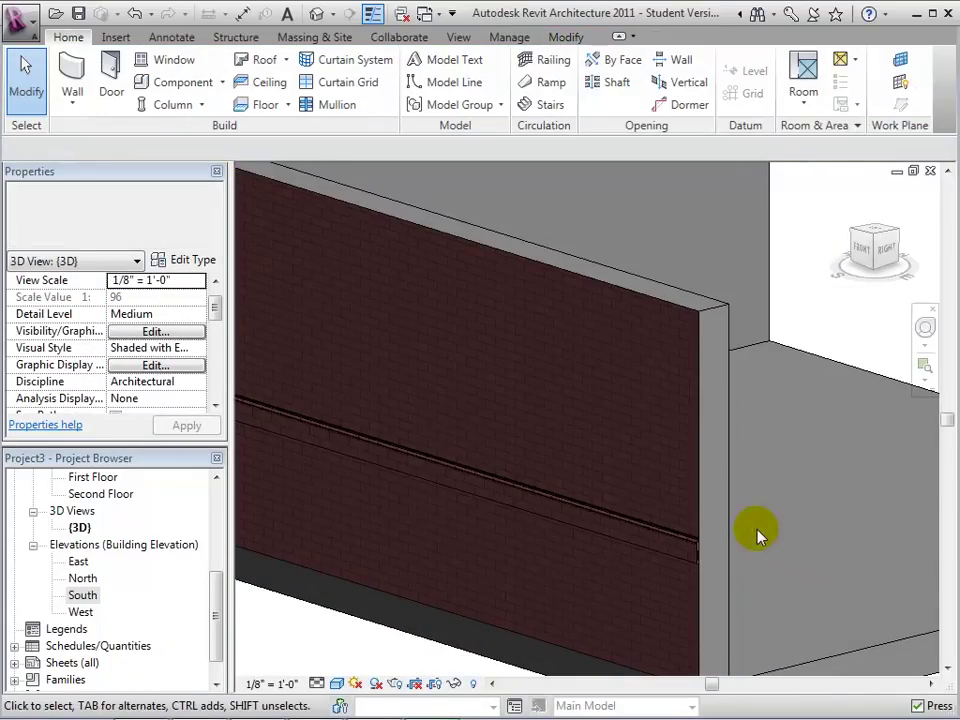
pyautogui.scroll(3, 724, 568)
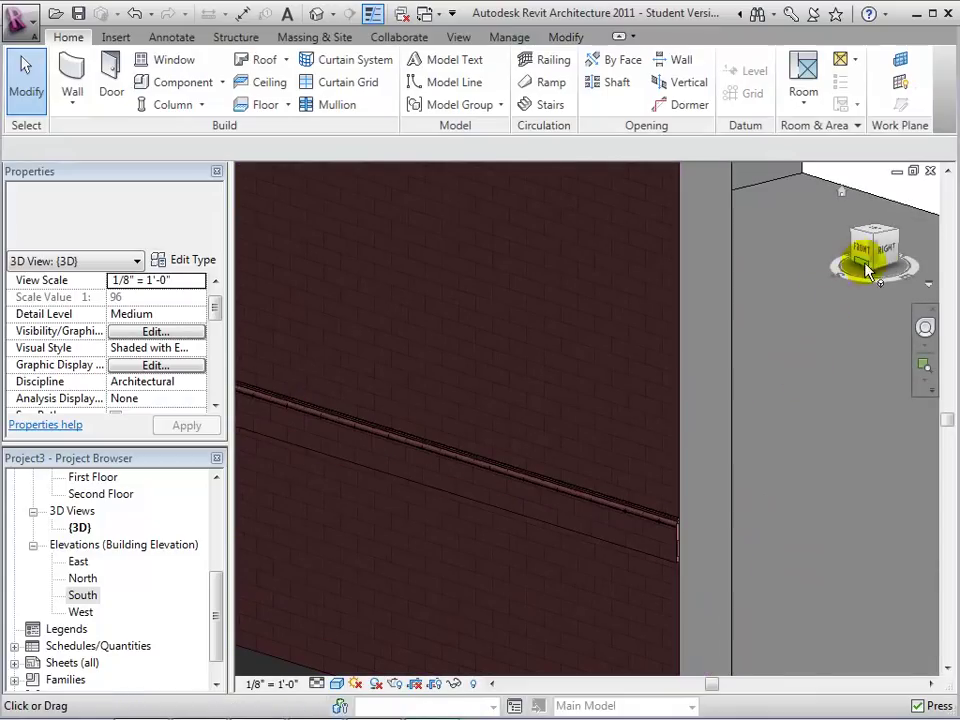
pyautogui.moveTo(879, 259); pyautogui.dragTo(830, 265)
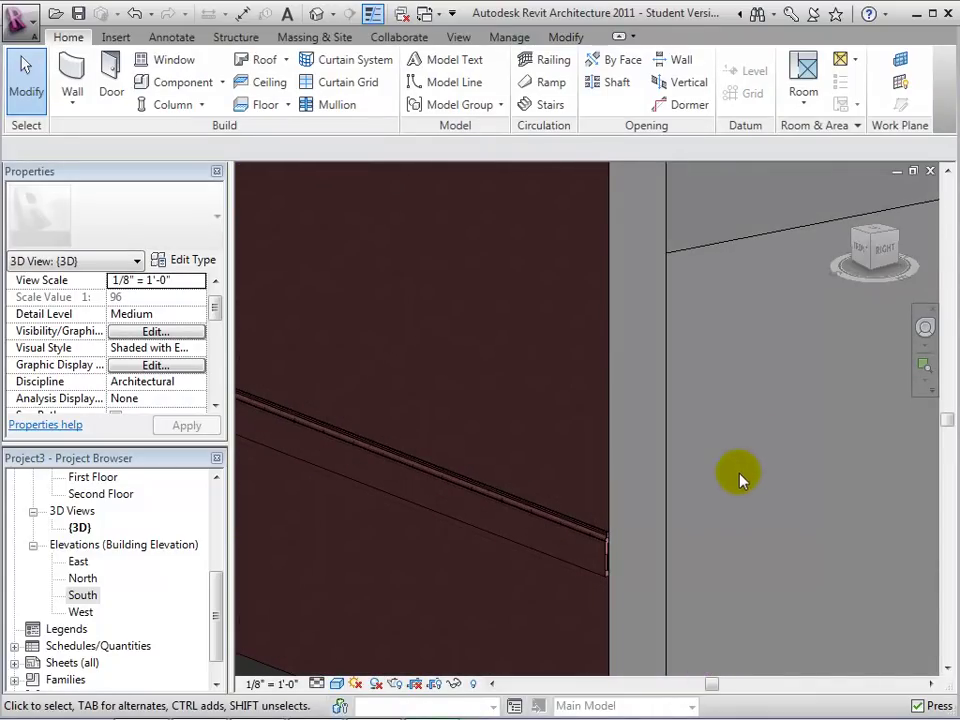
pyautogui.scroll(-4, 736, 482)
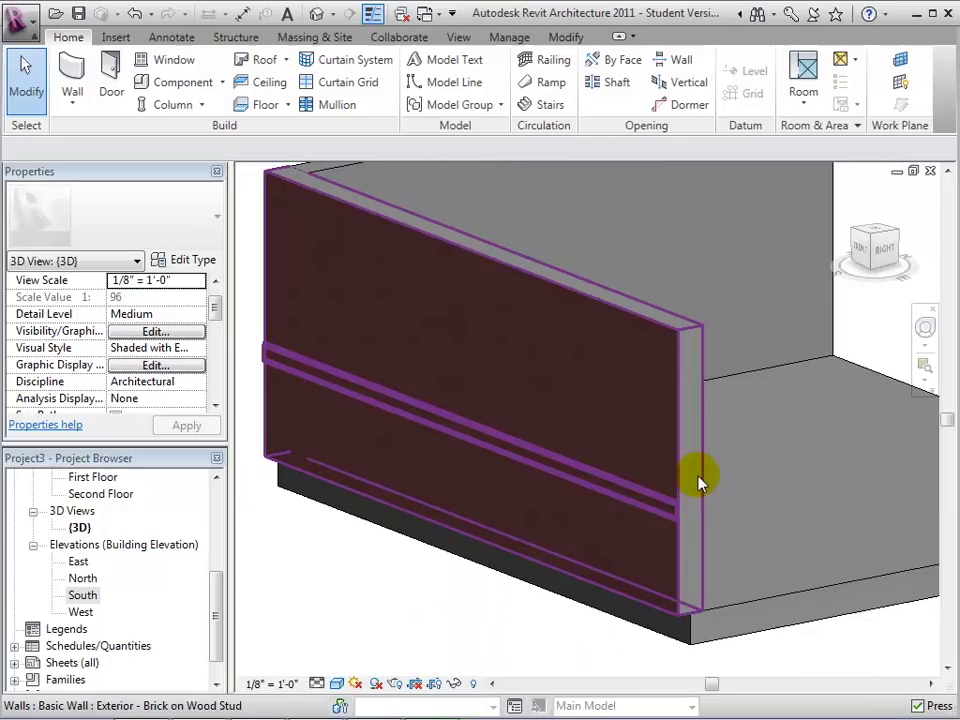
# - Reopen the brick wall type's Wall Sweeps list through its layer structure
pyautogui.click(695, 480)
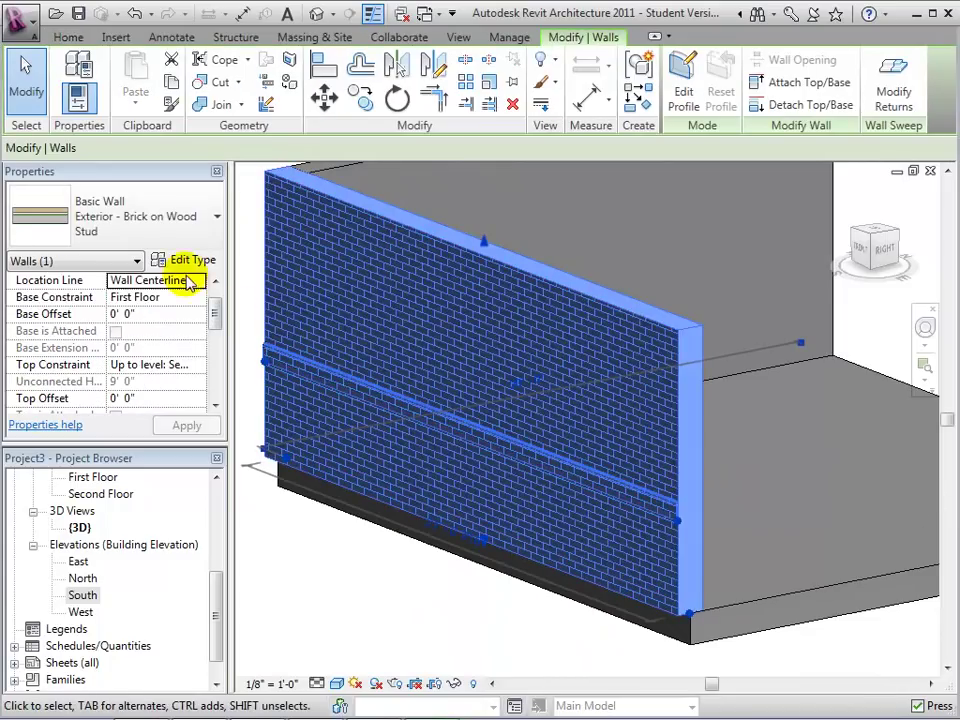
pyautogui.click(186, 261)
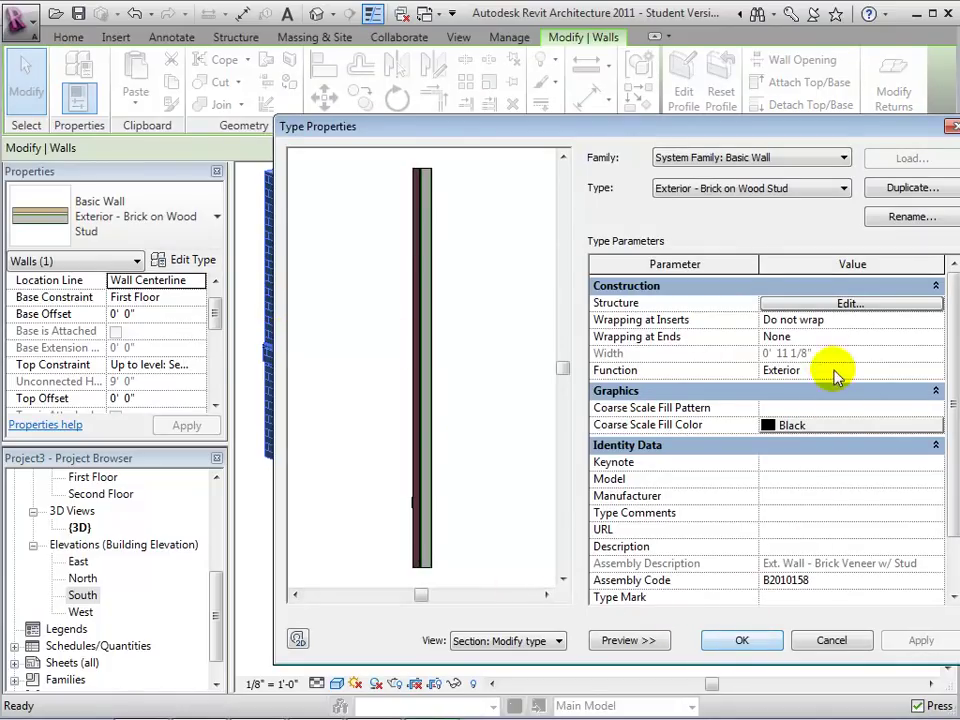
pyautogui.click(825, 303)
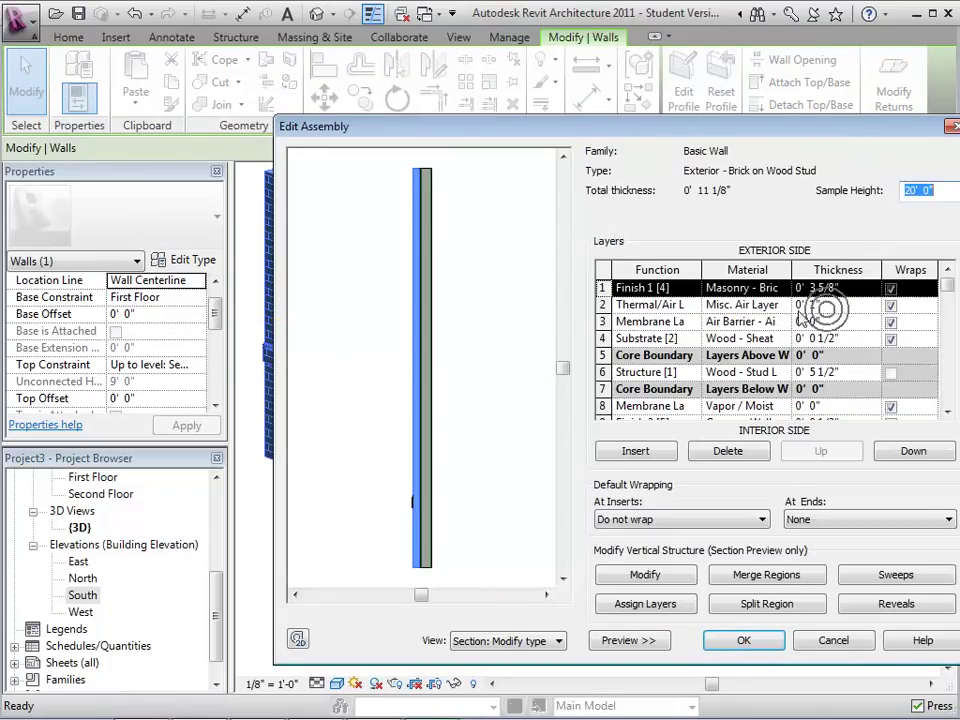
pyautogui.click(854, 572)
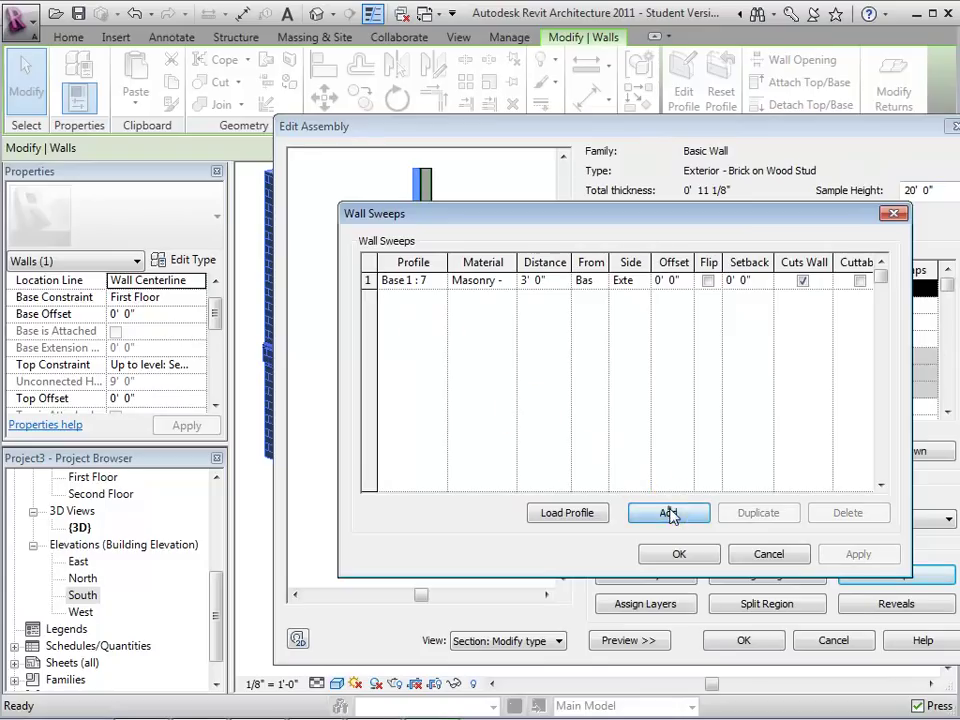
# - Add a second Masonry - Brick sweep with the Base 1 : 3 1/2" x 5/8" profile, 6' 0" from base
pyautogui.click(668, 513)
pyautogui.click(441, 300)
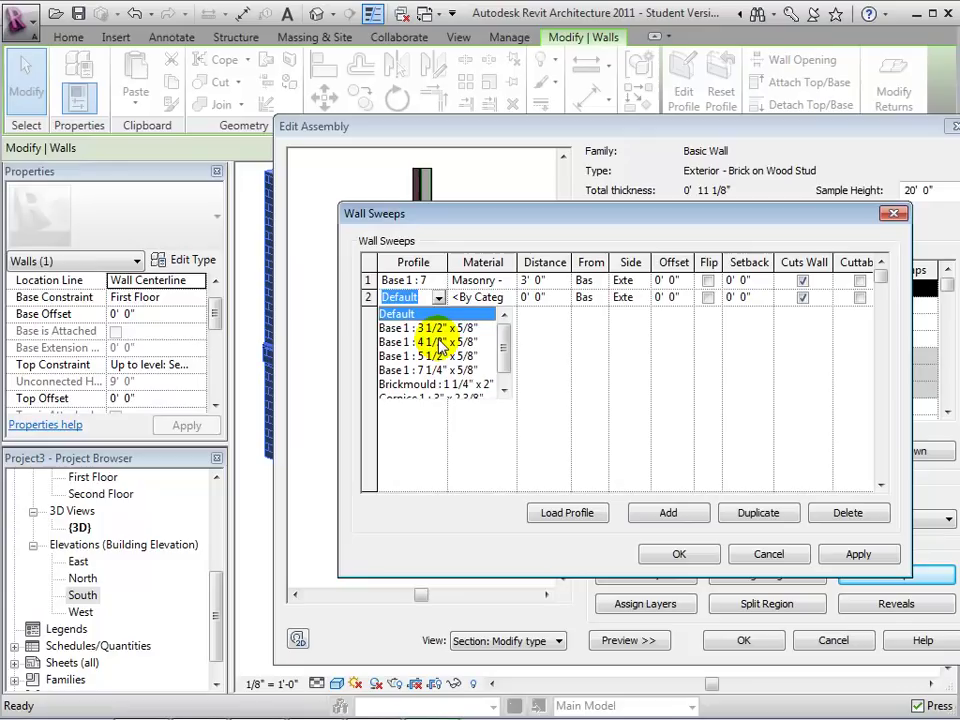
pyautogui.click(439, 329)
pyautogui.click(500, 297)
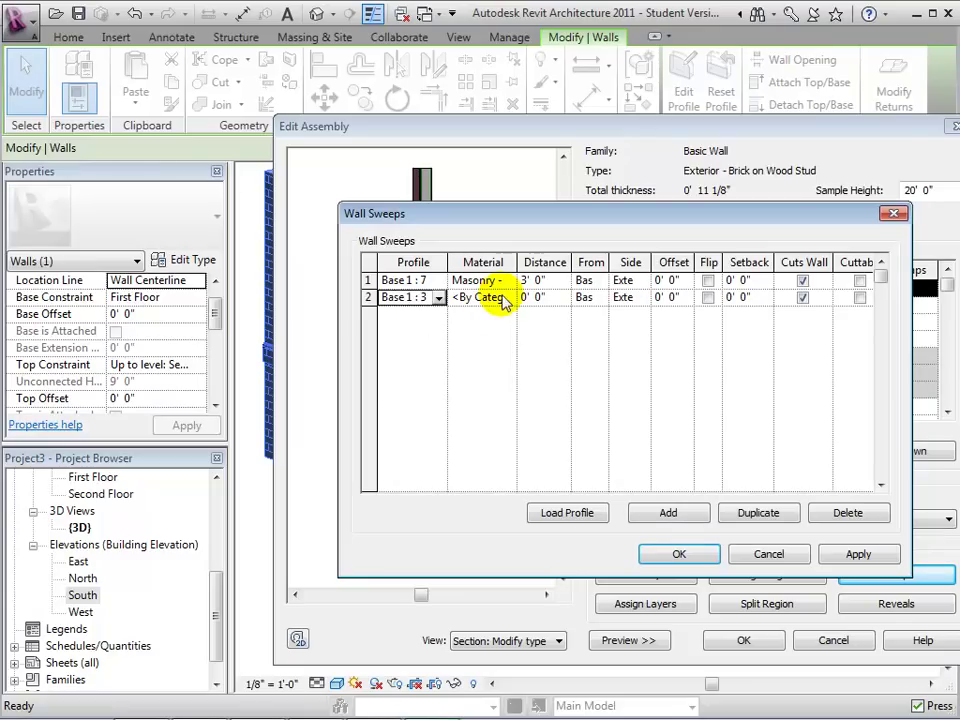
pyautogui.click(509, 298)
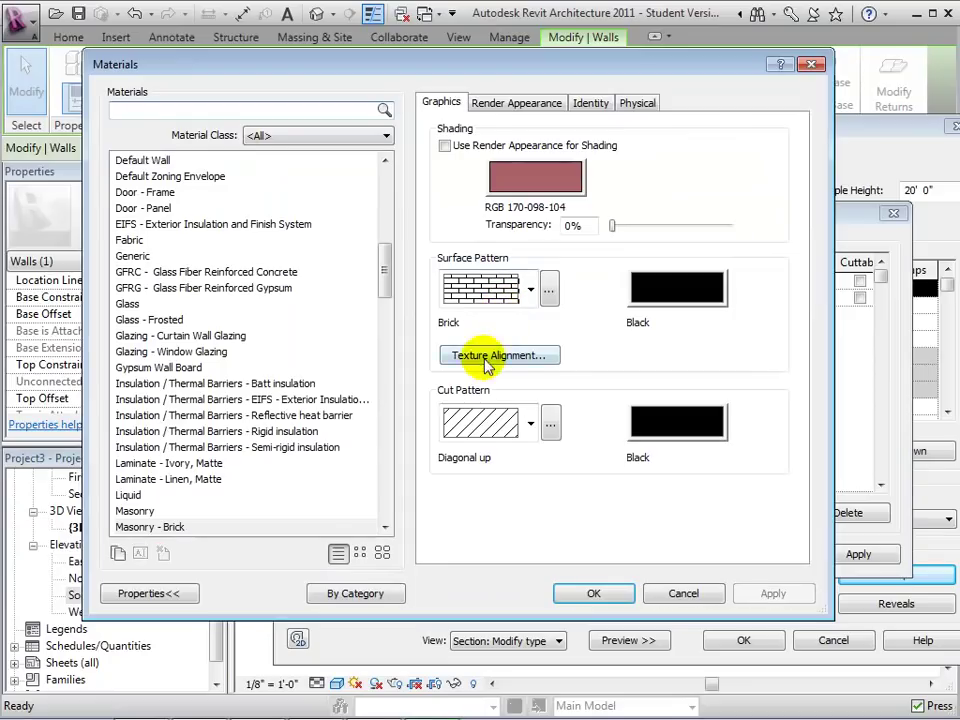
pyautogui.click(313, 526)
pyautogui.click(588, 594)
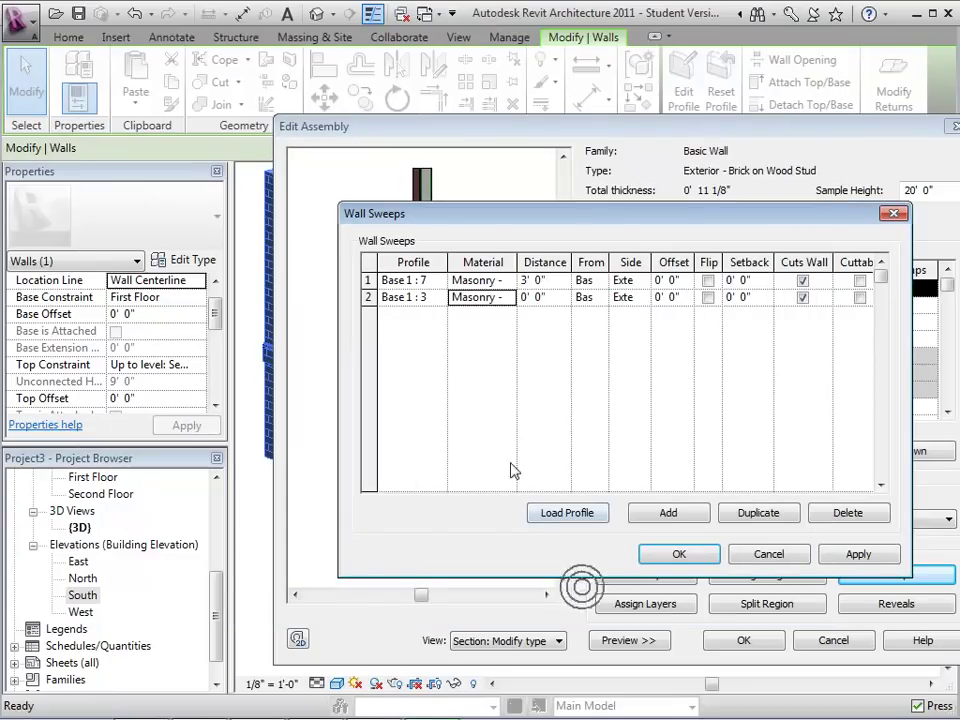
pyautogui.click(556, 302)
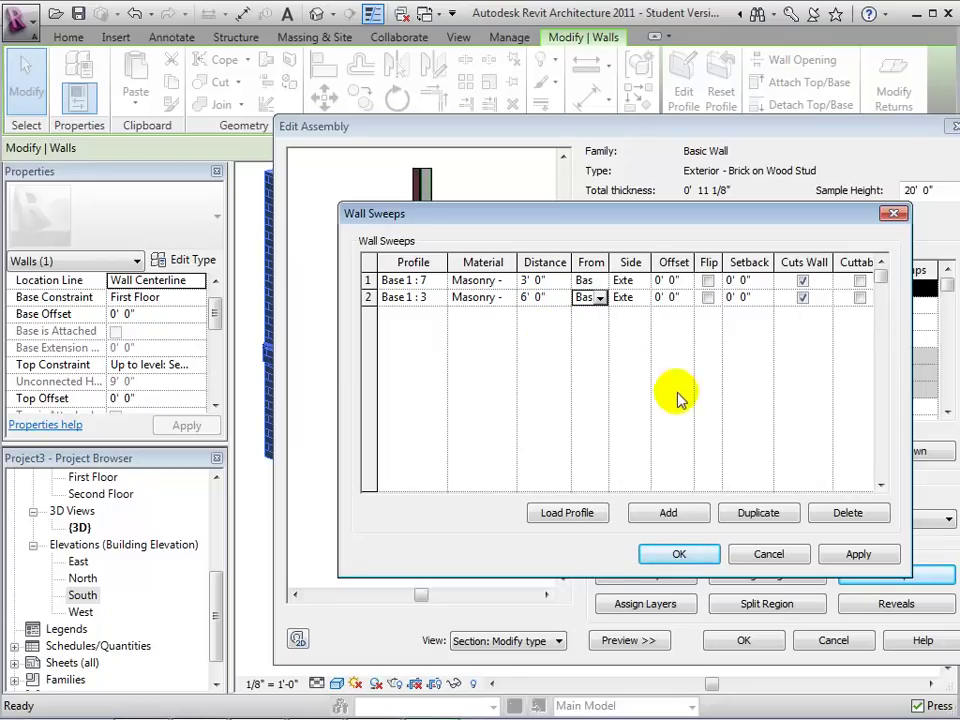
pyautogui.click(696, 554)
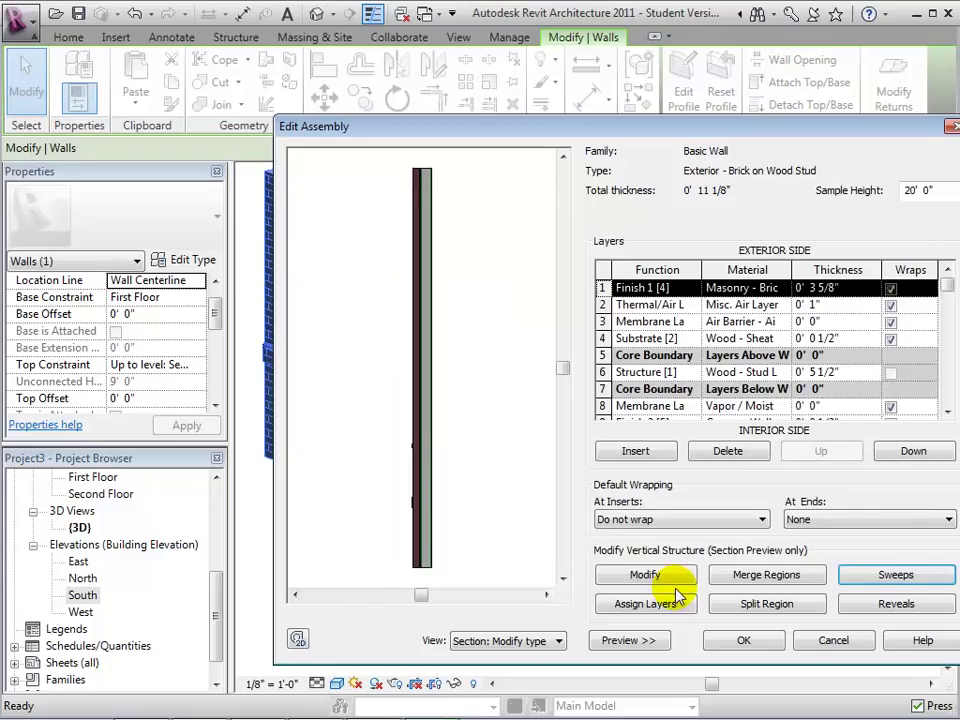
# - Apply the second sweep, then reselect the brick wall and reopen its Type Properties
pyautogui.click(726, 643)
pyautogui.click(717, 640)
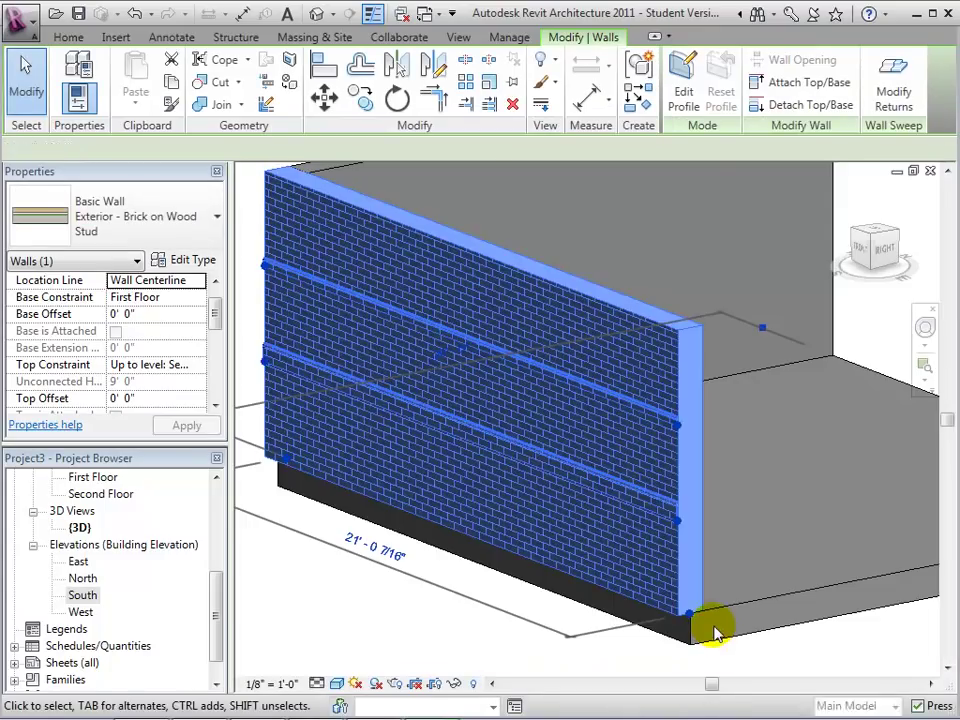
pyautogui.click(866, 317)
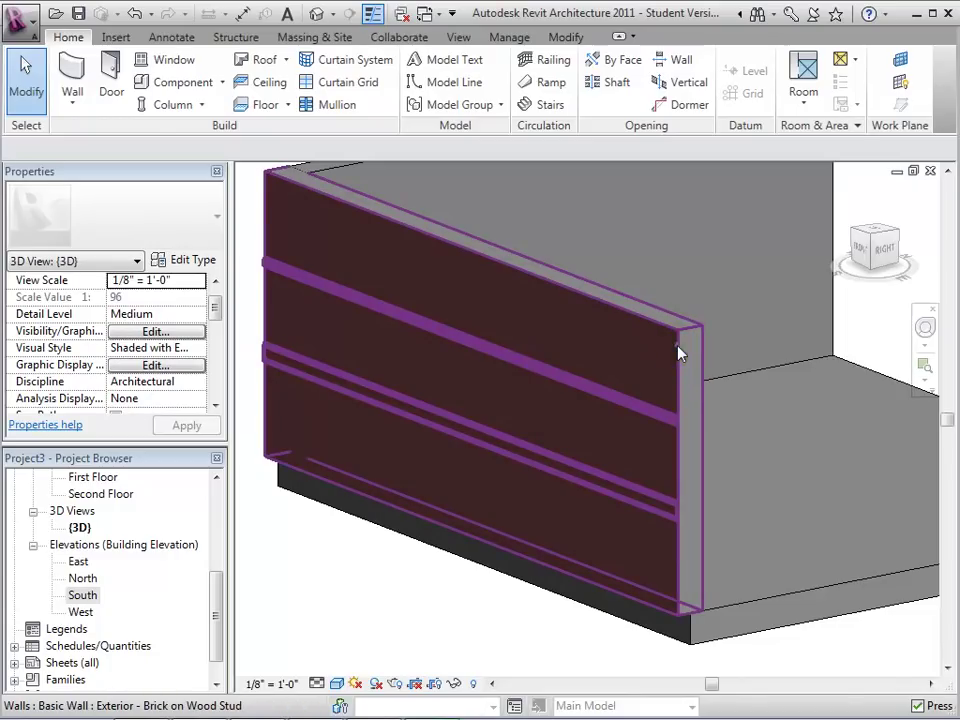
pyautogui.click(672, 396)
pyautogui.click(192, 259)
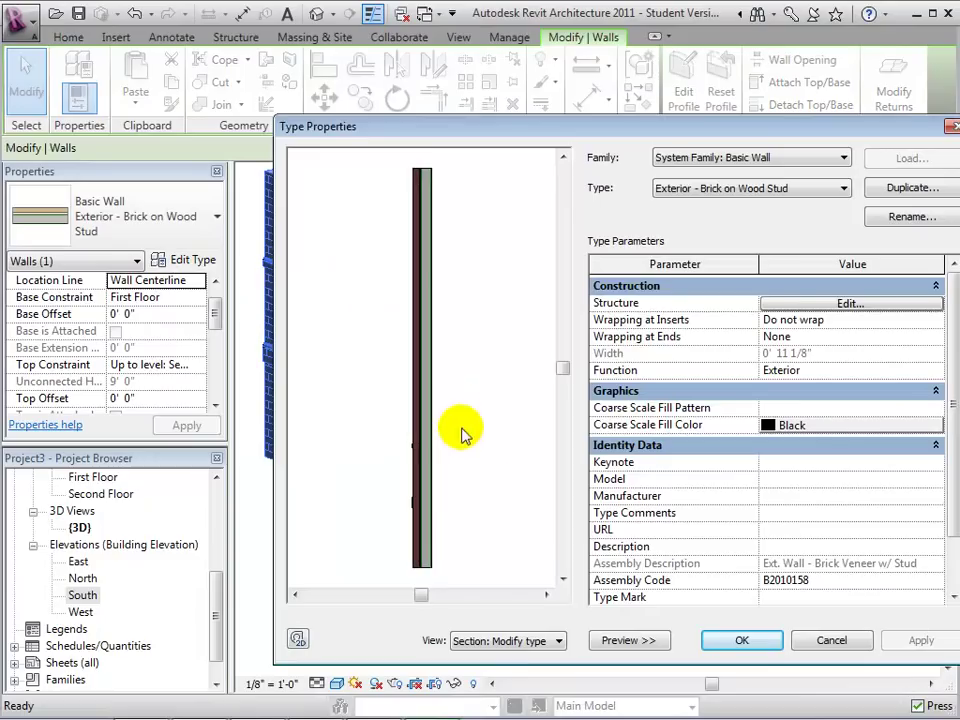
# - Add a reveal with the Base 1 : 7 1/4" x 5/8" profile, 4' 6" from the base
pyautogui.click(800, 305)
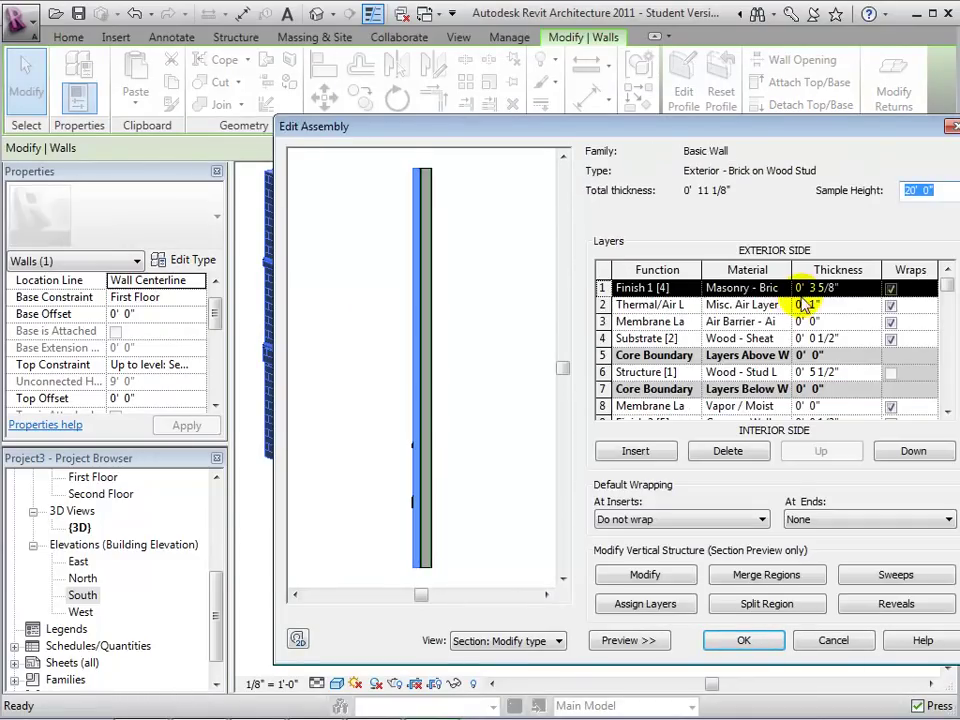
pyautogui.click(900, 604)
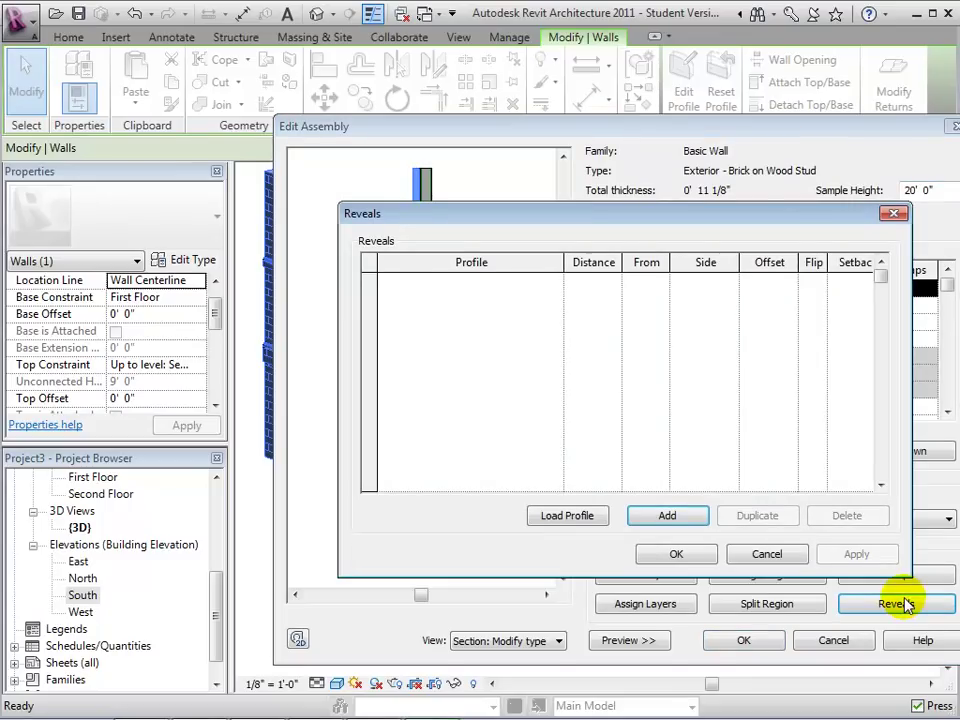
pyautogui.click(643, 516)
pyautogui.click(550, 279)
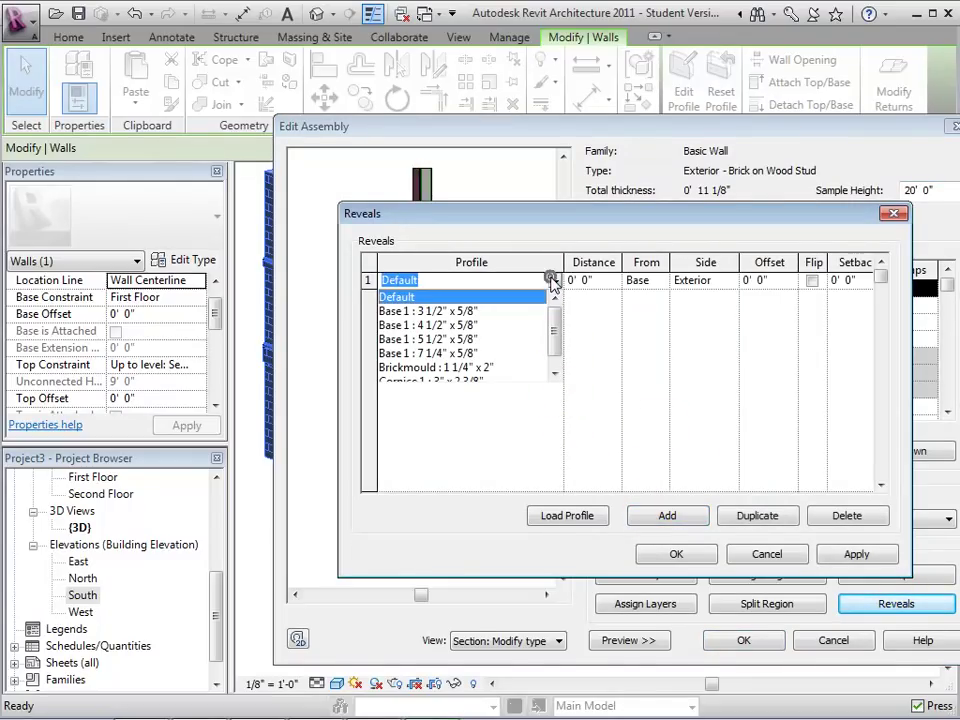
pyautogui.click(455, 353)
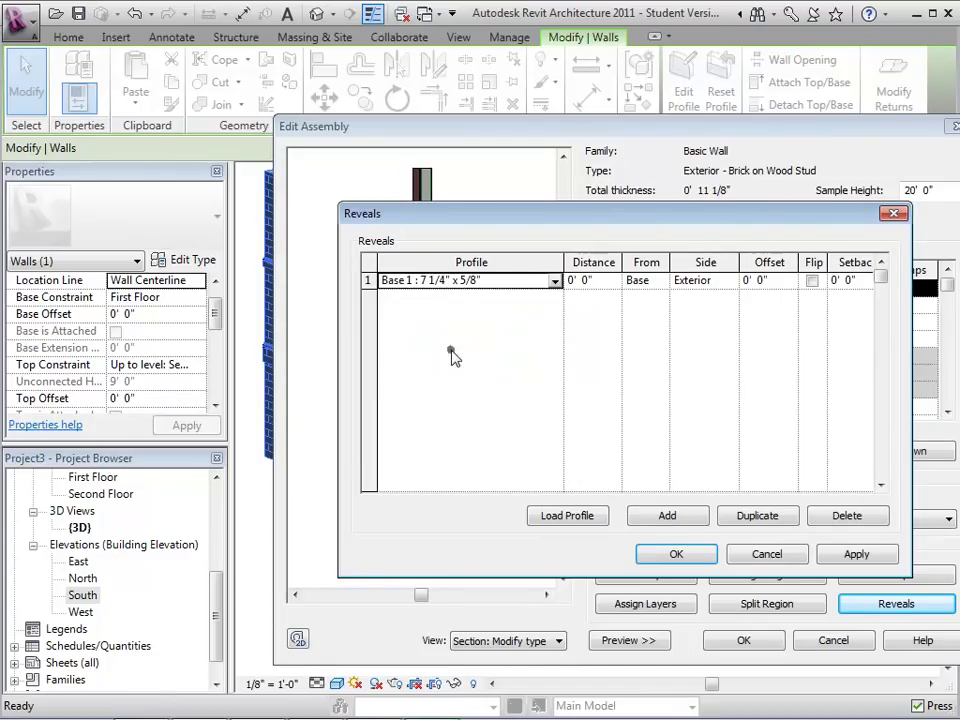
pyautogui.click(602, 284)
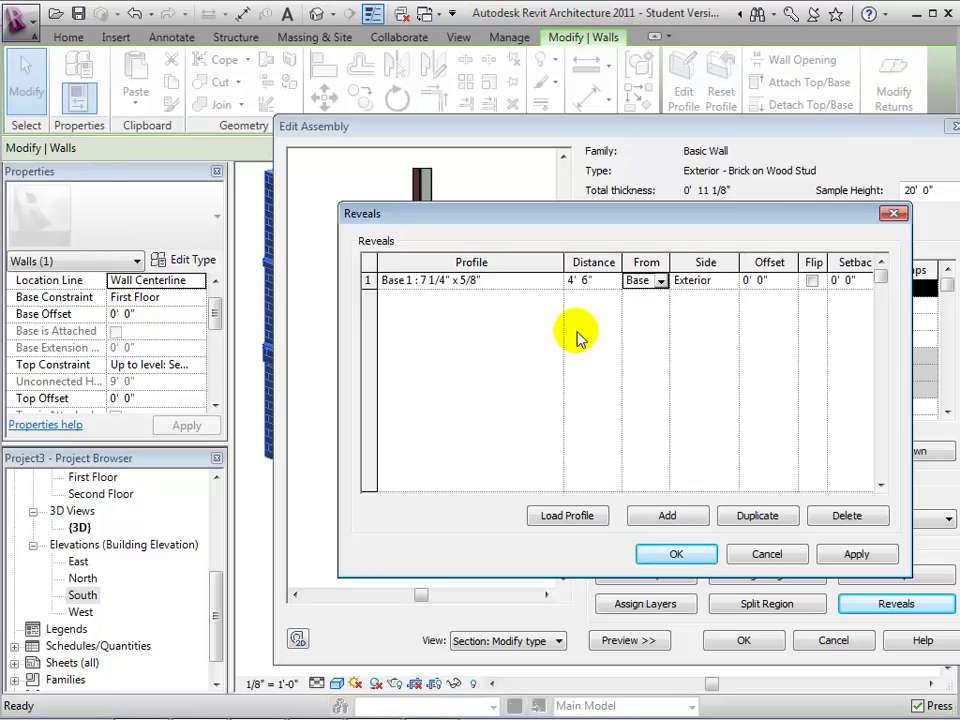
pyautogui.click(679, 554)
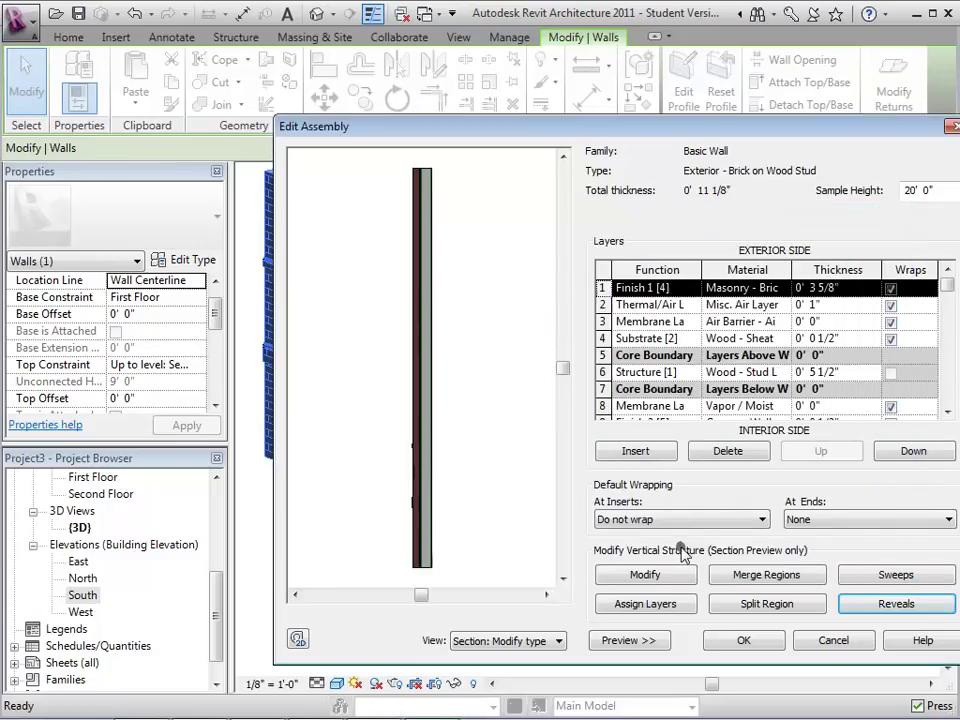
# - Close Edit Assembly and Type Properties to apply the reveal, then deselect the wall
pyautogui.click(745, 637)
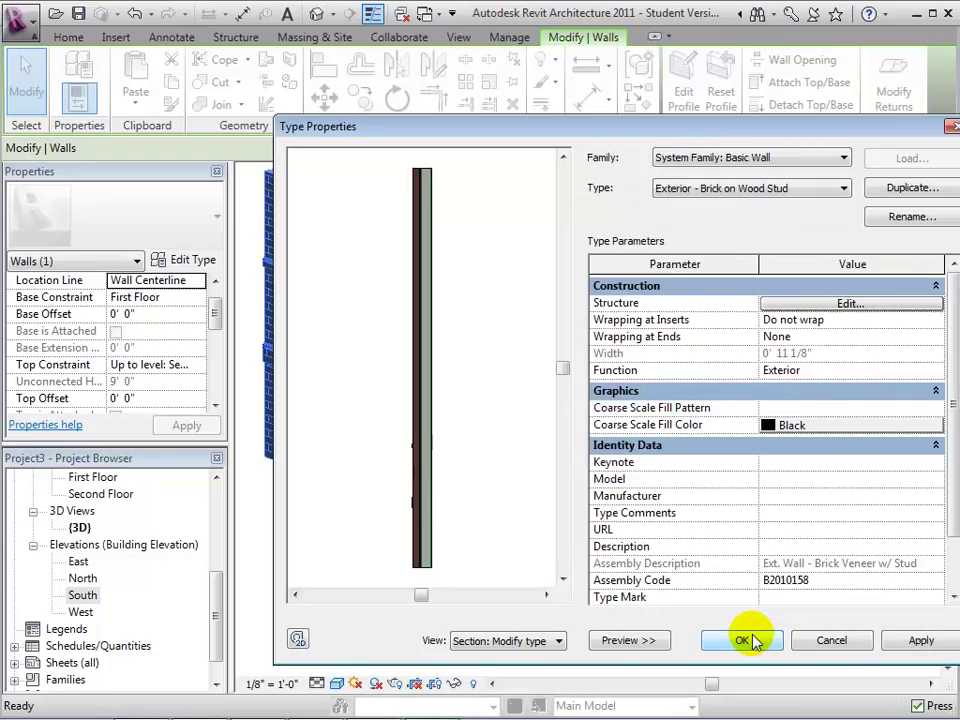
pyautogui.click(752, 641)
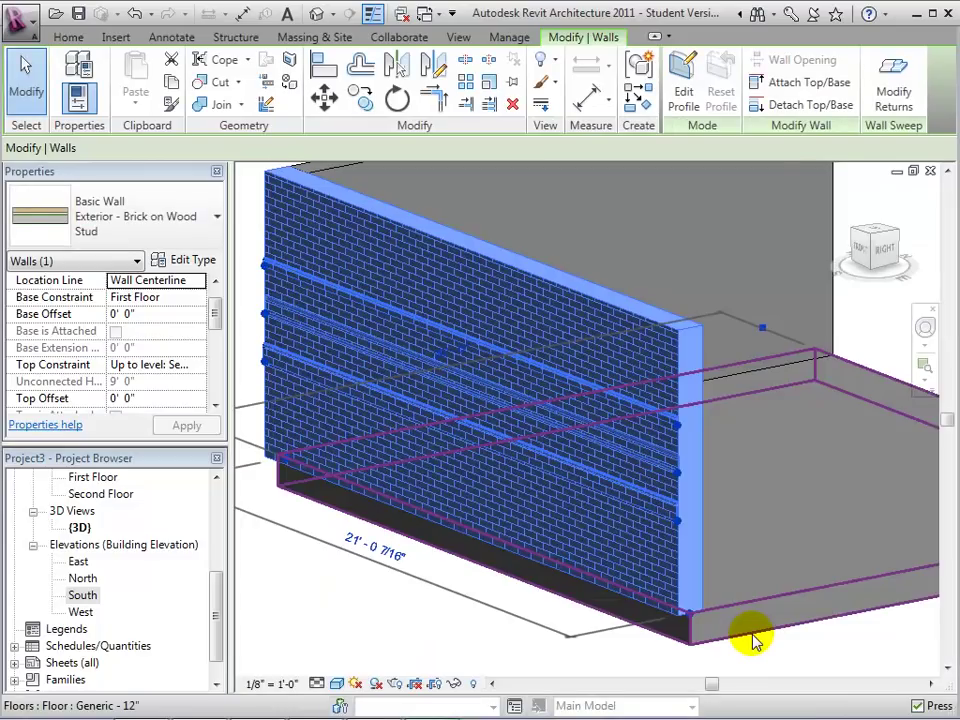
pyautogui.scroll(2, 836, 375)
pyautogui.press('Escape')
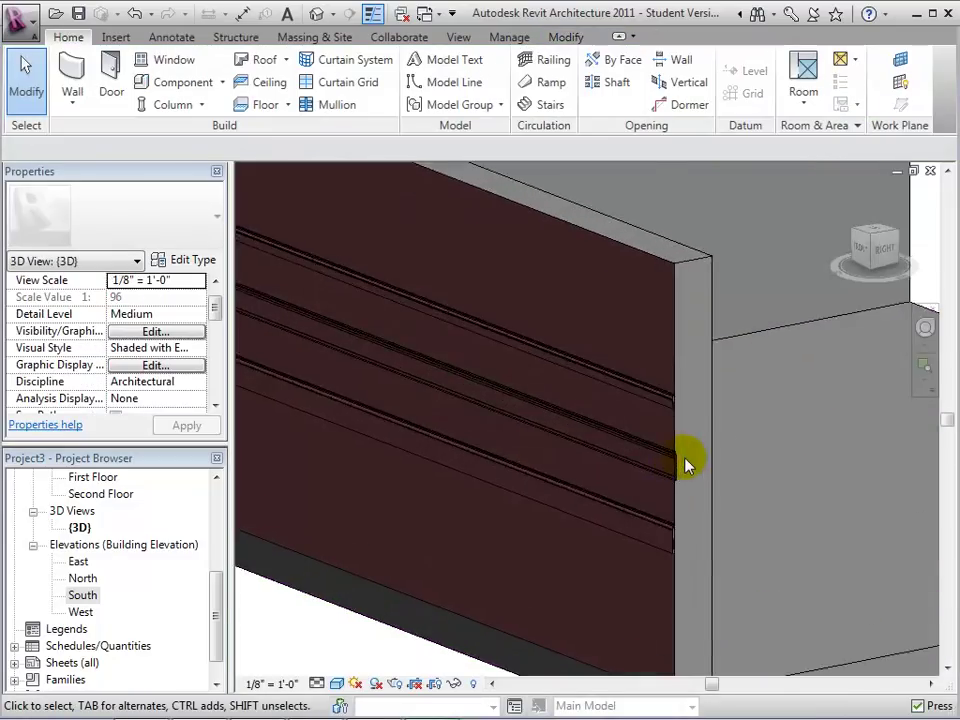
# - Orbit the 3D view to inspect the wall reveals, then switch to the First Floor plan
pyautogui.scroll(2, 686, 465)
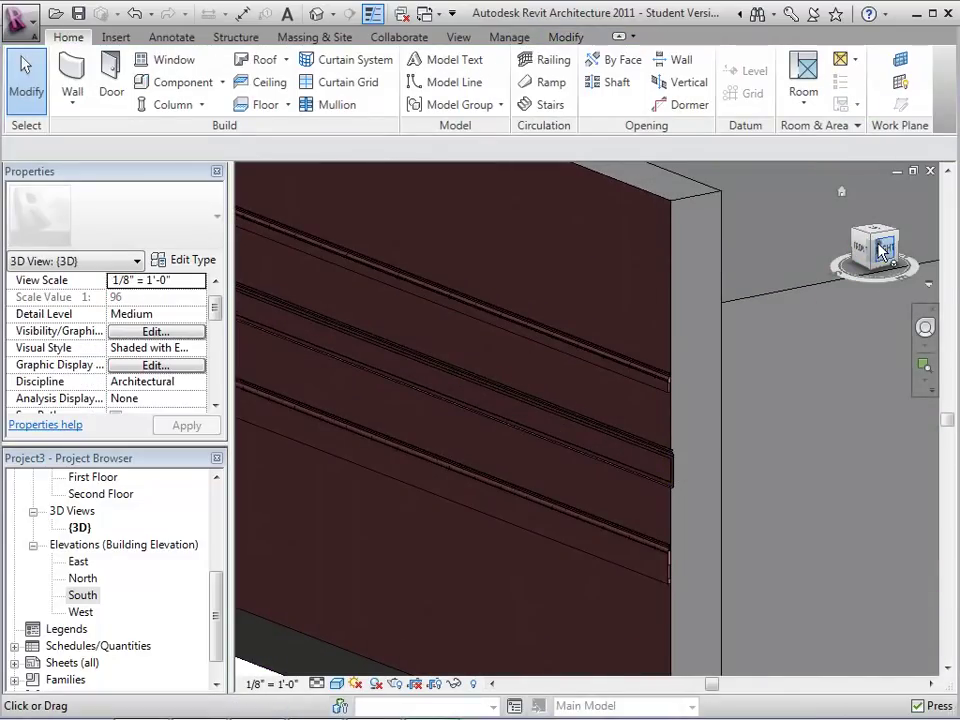
pyautogui.moveTo(881, 250); pyautogui.dragTo(857, 251)
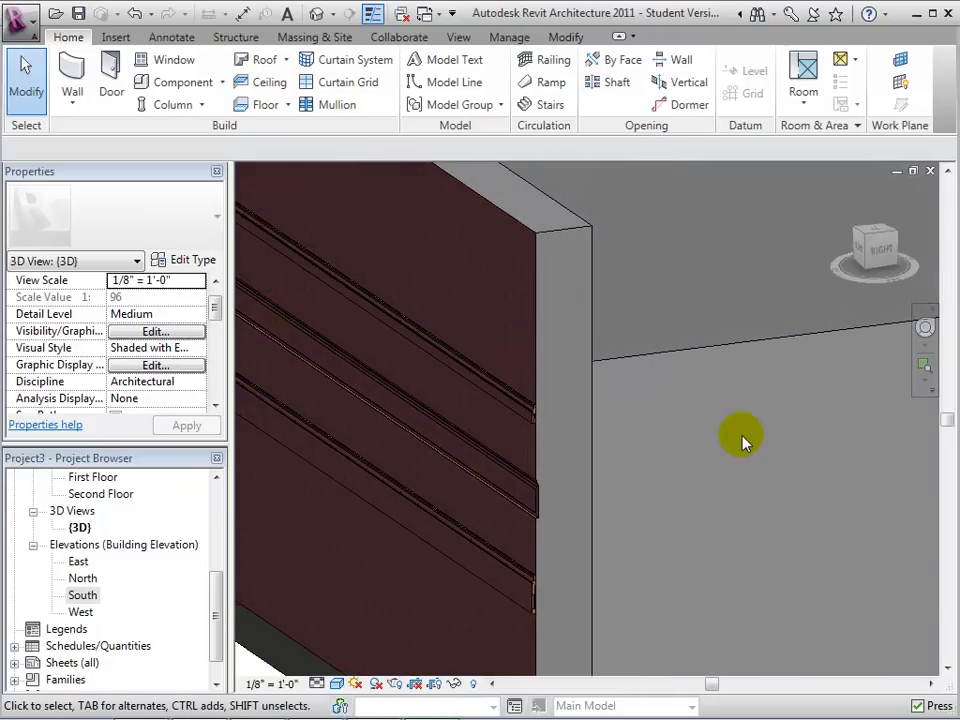
pyautogui.scroll(-4, 741, 441)
pyautogui.scroll(3, 741, 442)
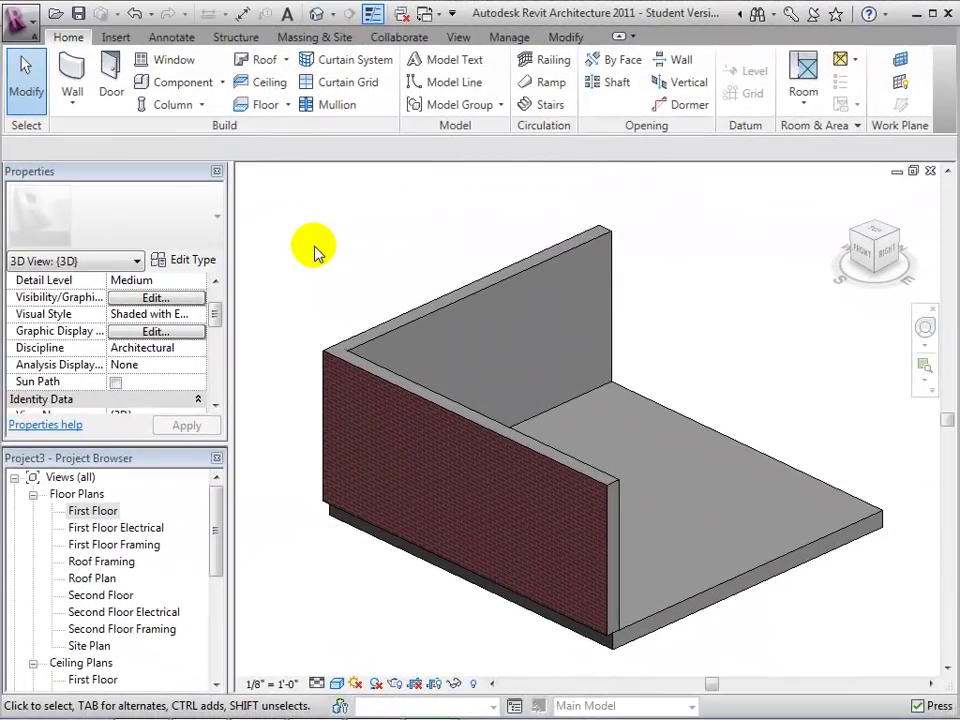
pyautogui.doubleClick(92, 511)
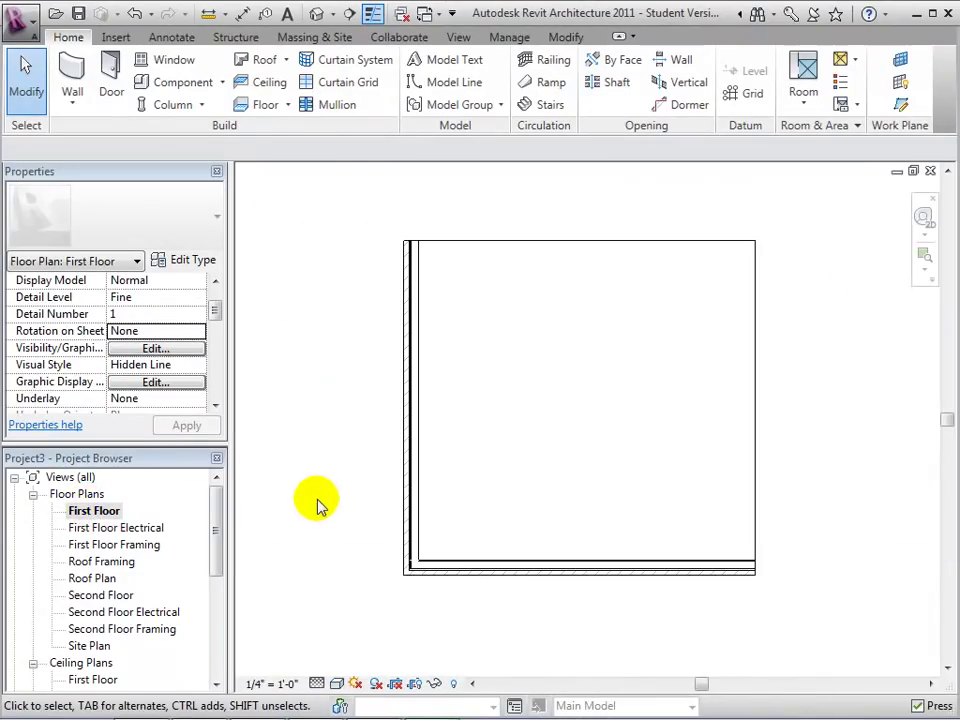
# - Draw an Exterior Shingle Over Brick w Wood Stud stacked wall down the floor's right edge
pyautogui.click(80, 75)
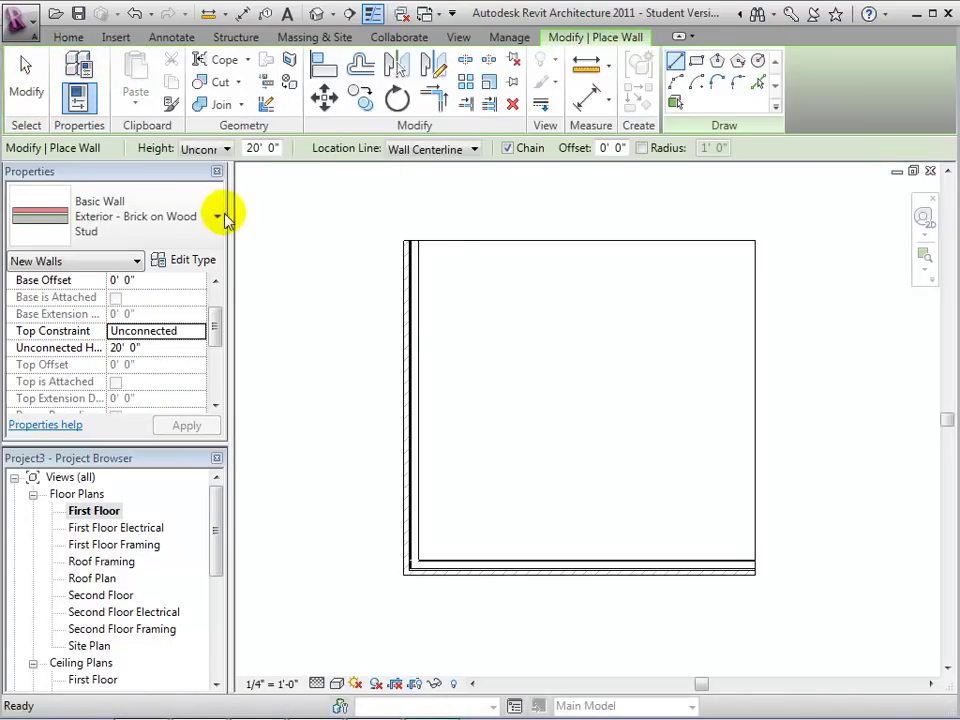
pyautogui.click(223, 216)
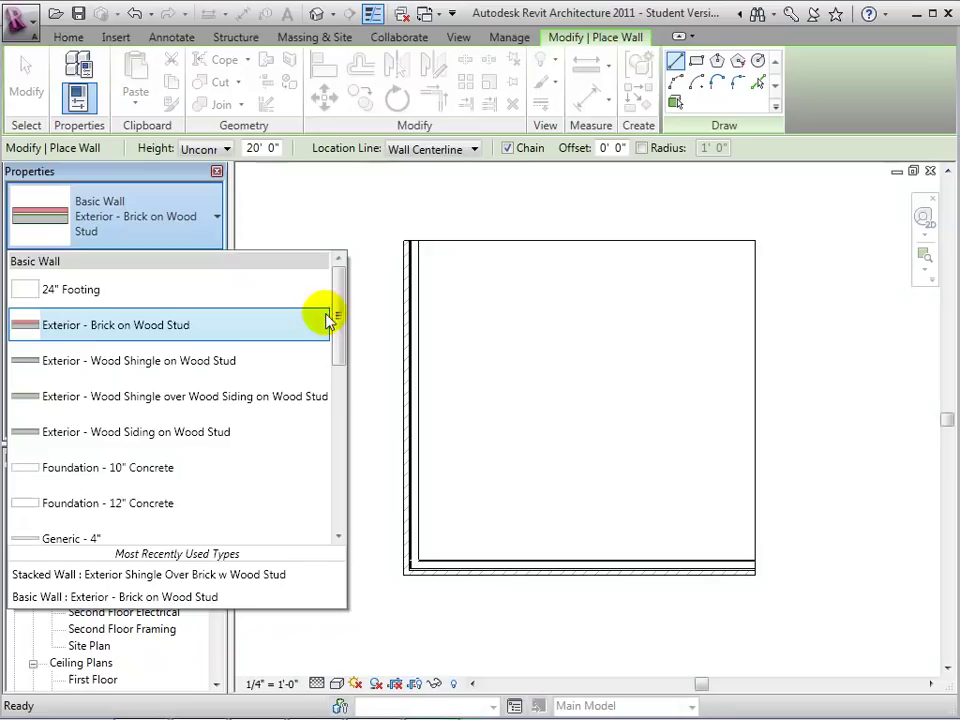
pyautogui.moveTo(336, 320); pyautogui.dragTo(330, 515)
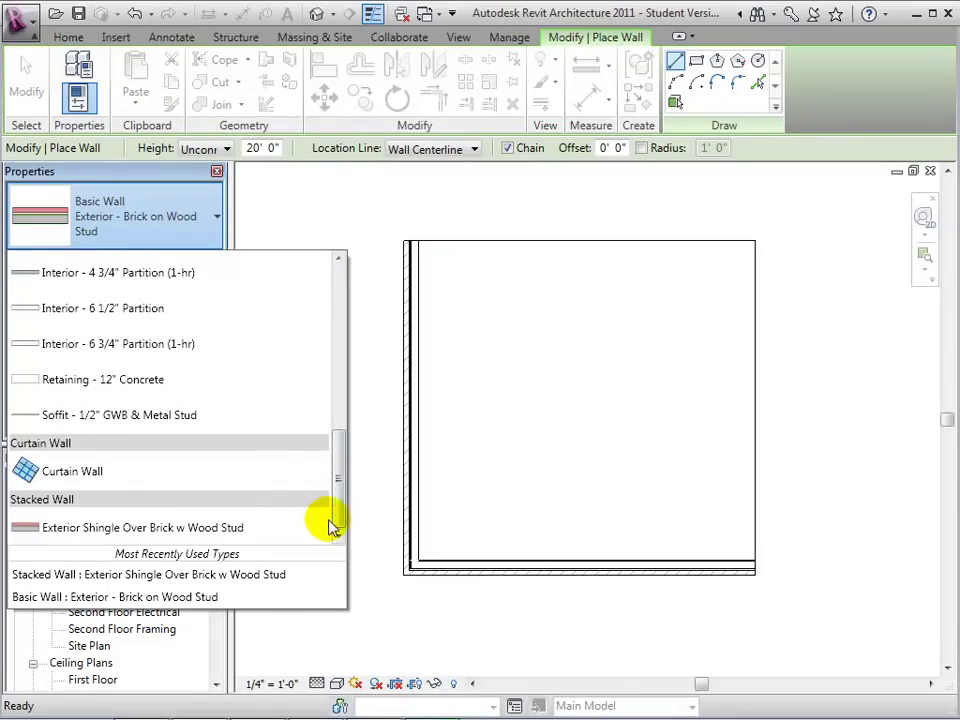
pyautogui.click(104, 528)
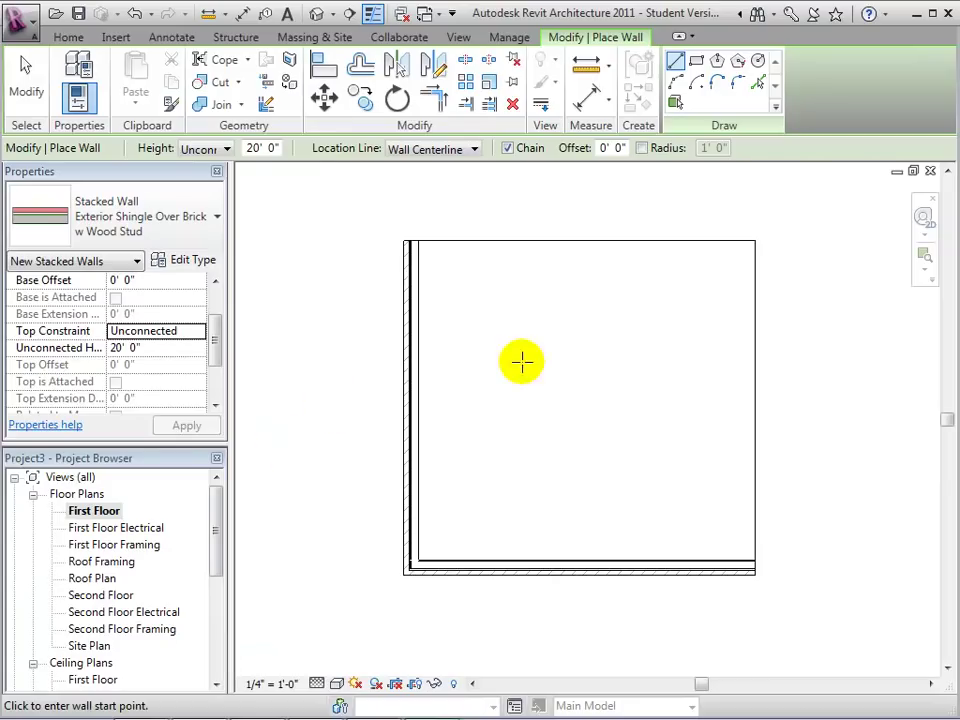
pyautogui.click(755, 240)
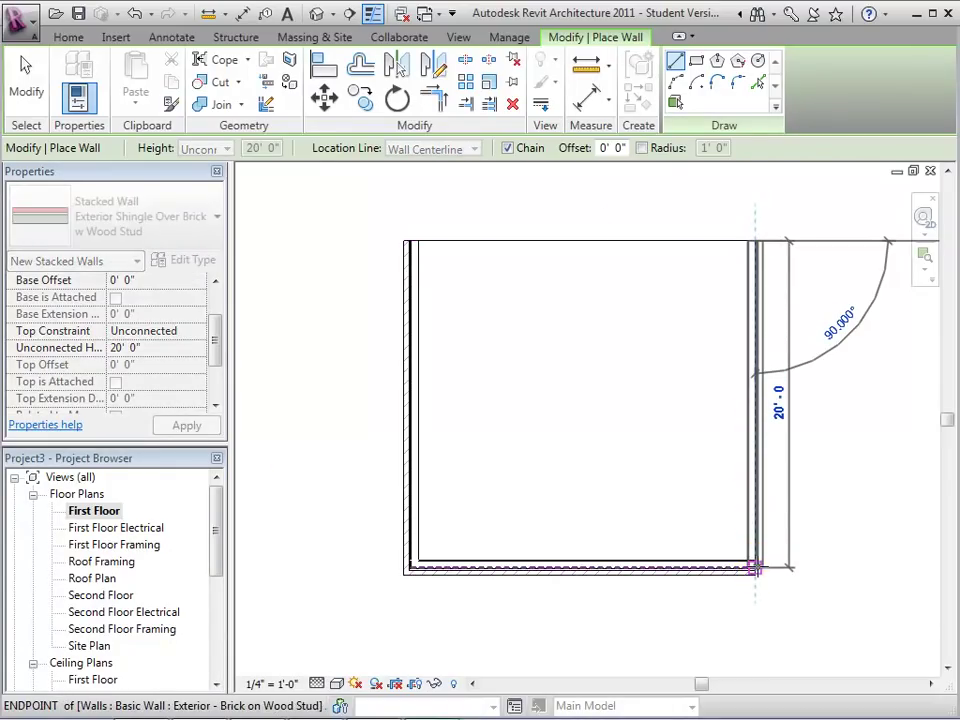
pyautogui.click(755, 567)
pyautogui.press('Escape')
# - Switch to the default 3D view and pan to the new stacked wall
pyautogui.click(25, 80)
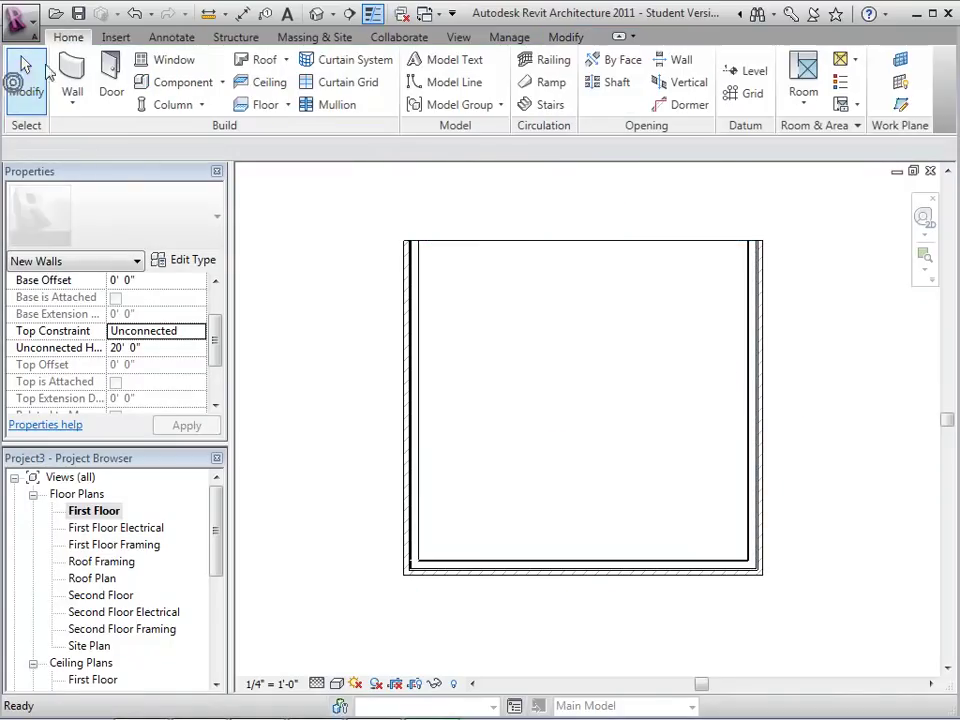
pyautogui.click(316, 13)
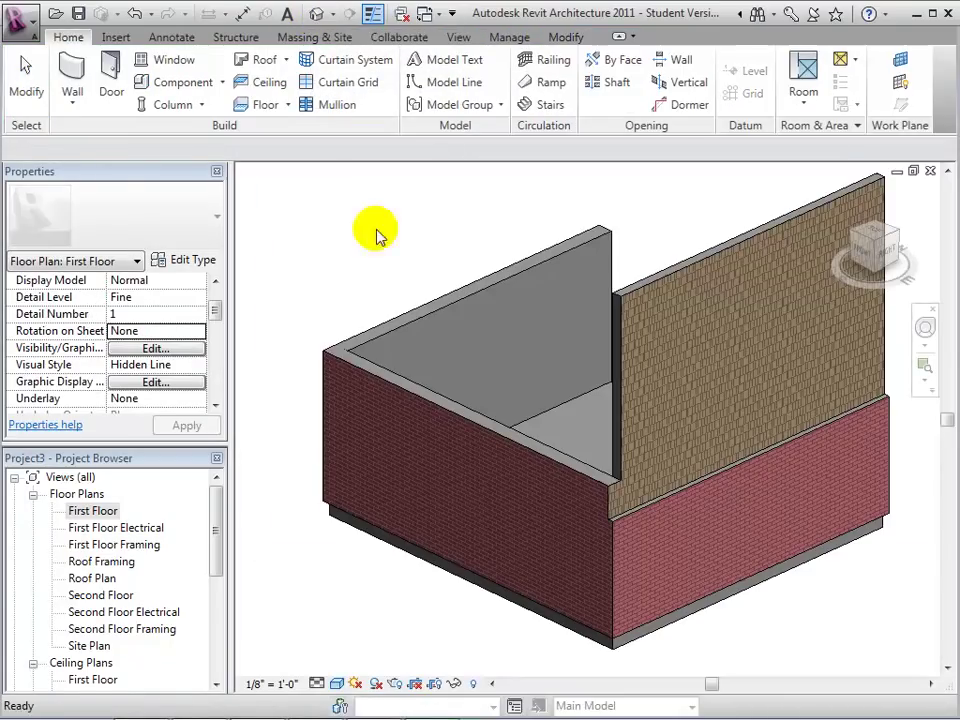
pyautogui.moveTo(690, 300); pyautogui.dragTo(602, 343, button='middle')
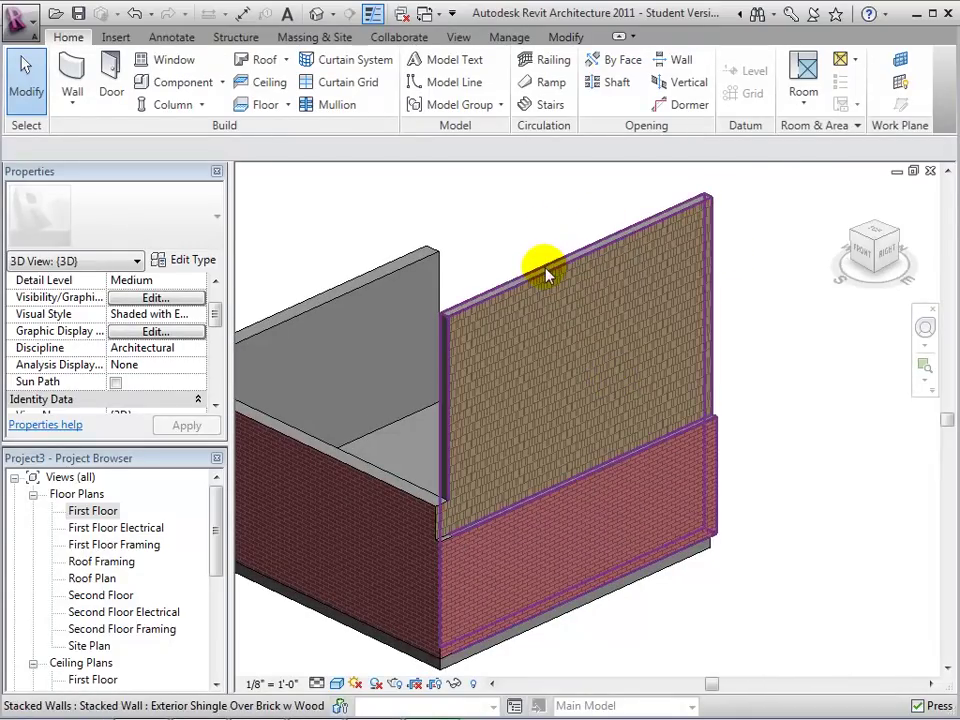
# - Set the stacked wall's Top Constraint to Up to level: Second Floor
pyautogui.click(513, 285)
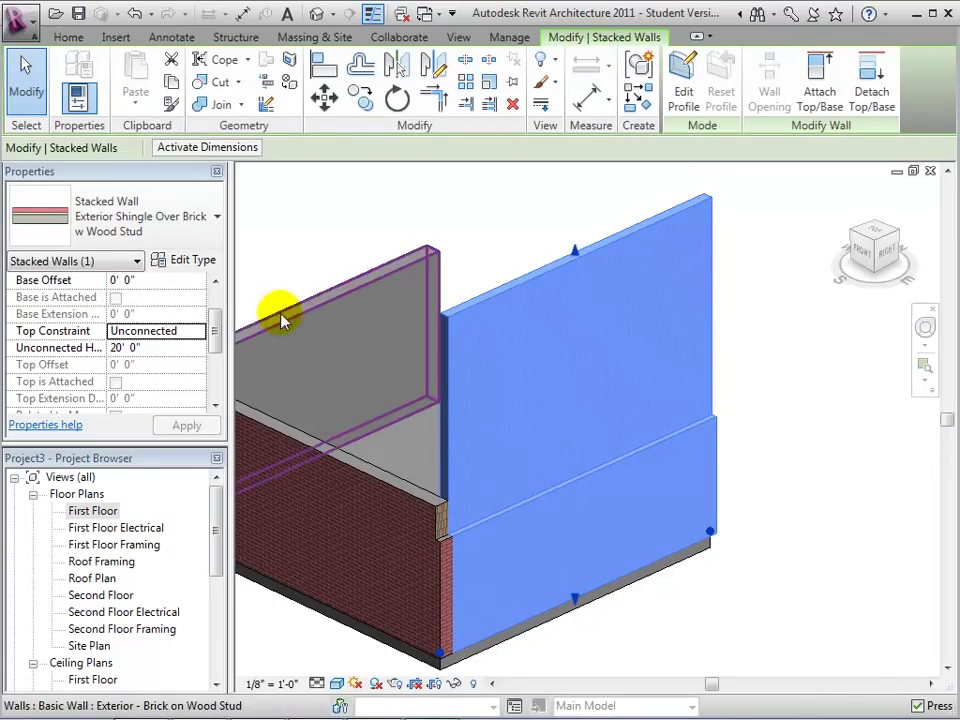
pyautogui.click(199, 336)
pyautogui.click(197, 341)
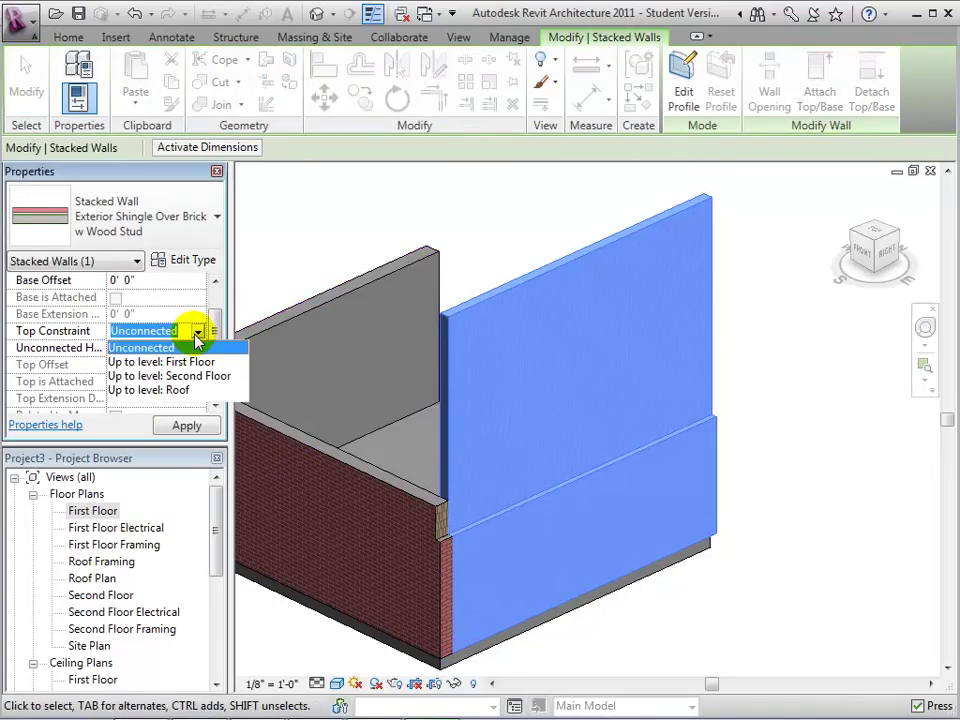
pyautogui.click(204, 376)
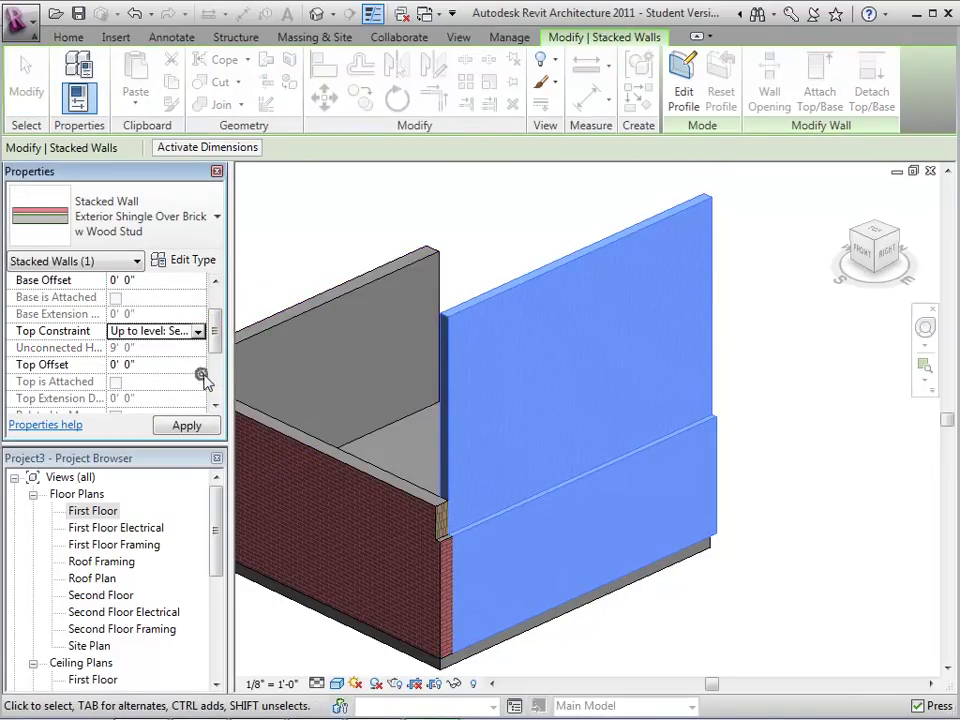
pyautogui.click(200, 424)
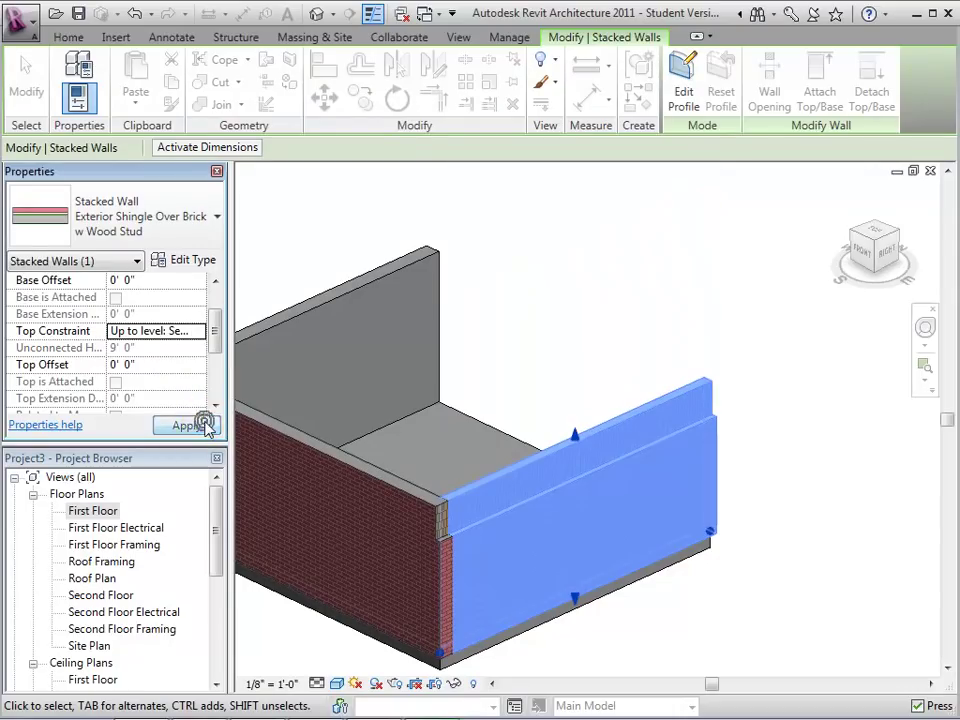
pyautogui.click(827, 452)
pyautogui.scroll(3, 690, 630)
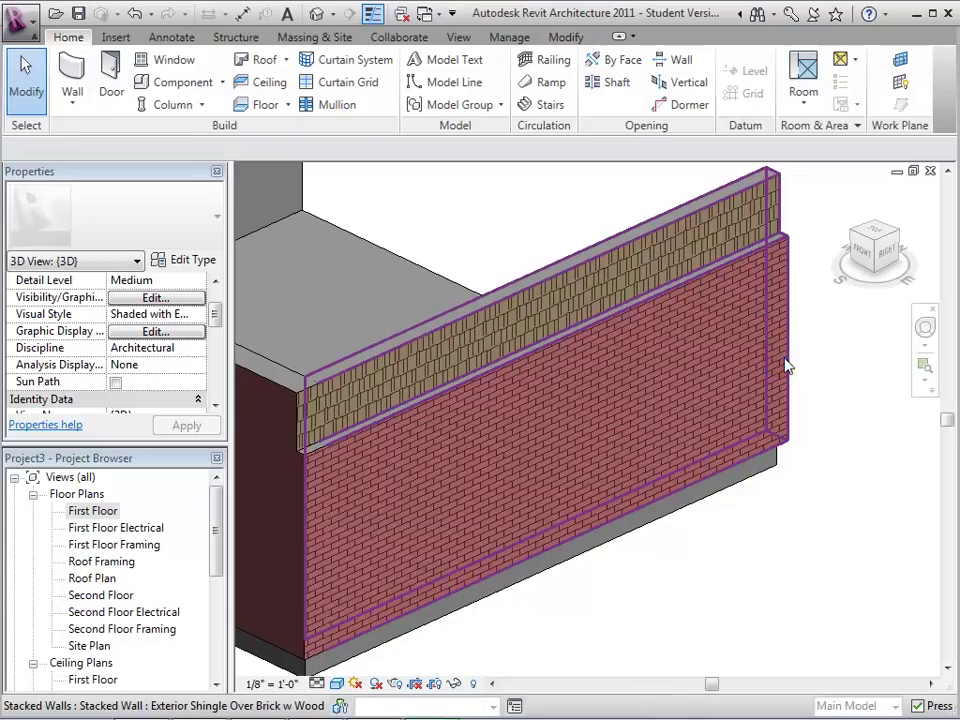
# - Open the stacked wall type's Edit Assembly dialog with the section preview shown
pyautogui.click(727, 315)
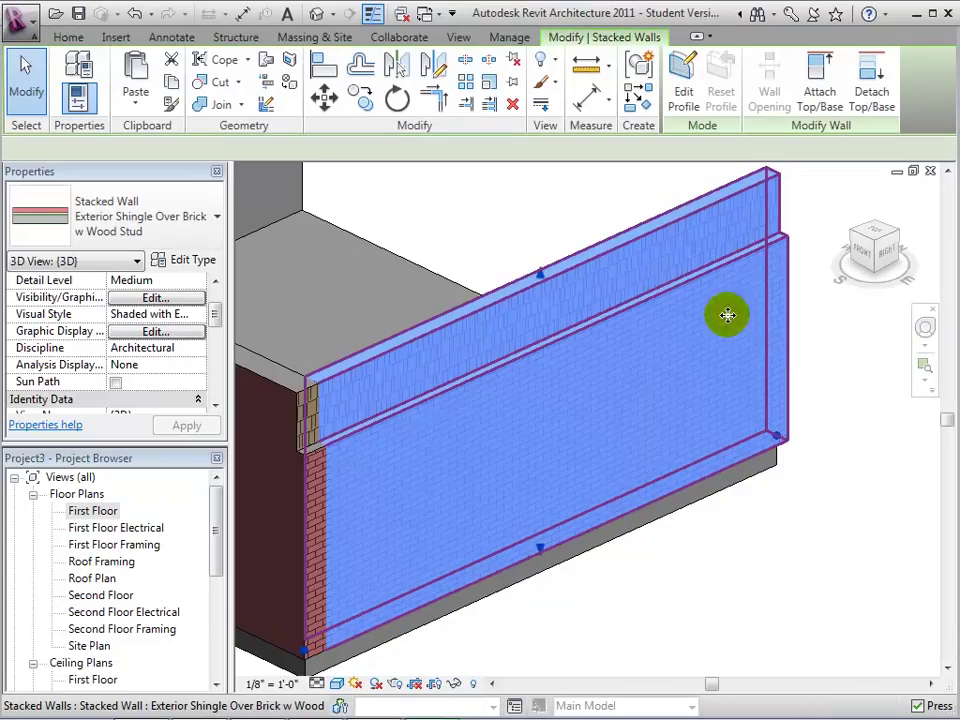
pyautogui.click(185, 261)
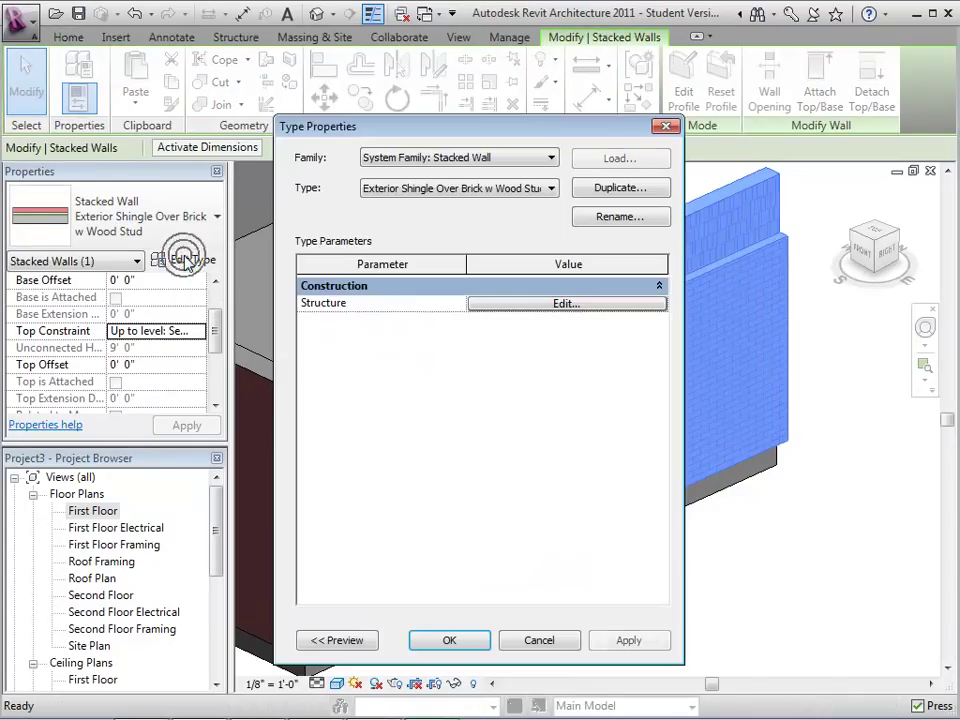
pyautogui.click(541, 305)
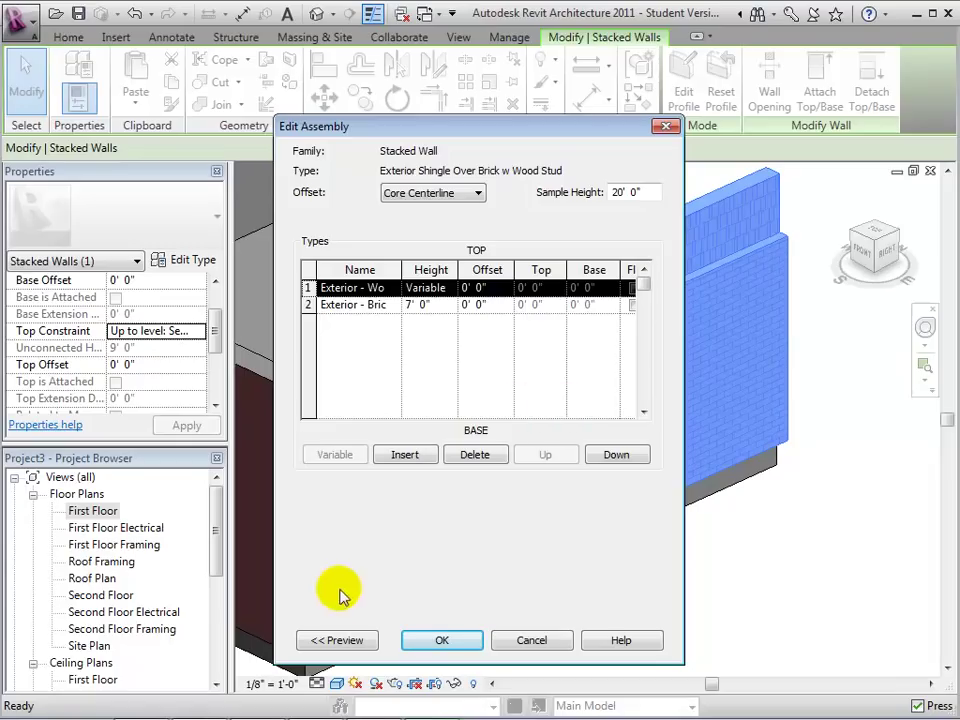
pyautogui.click(332, 638)
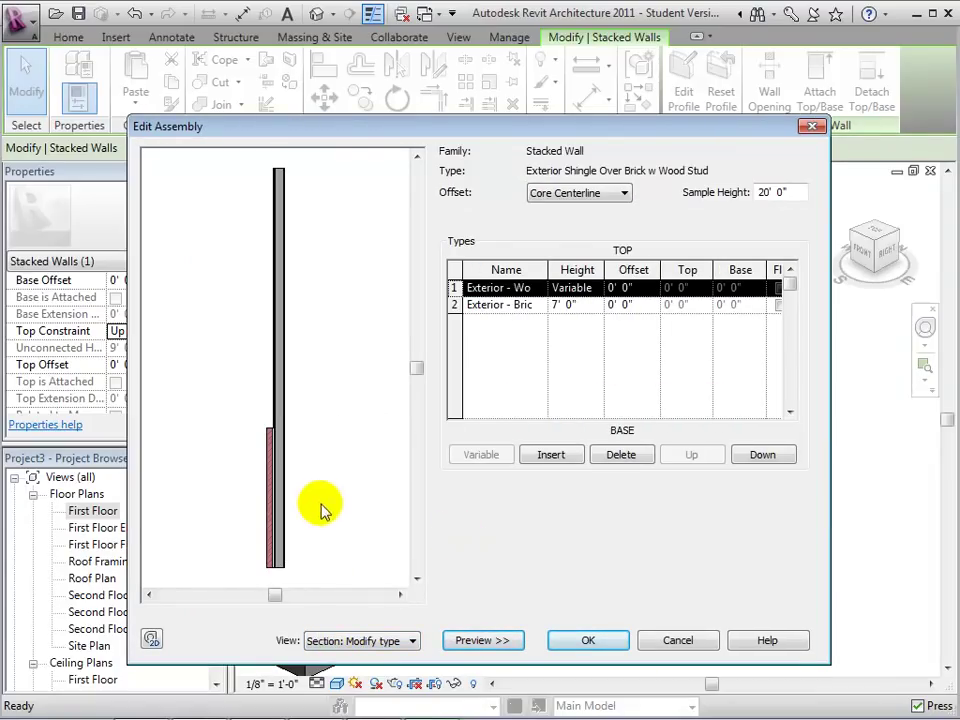
pyautogui.scroll(2, 280, 485)
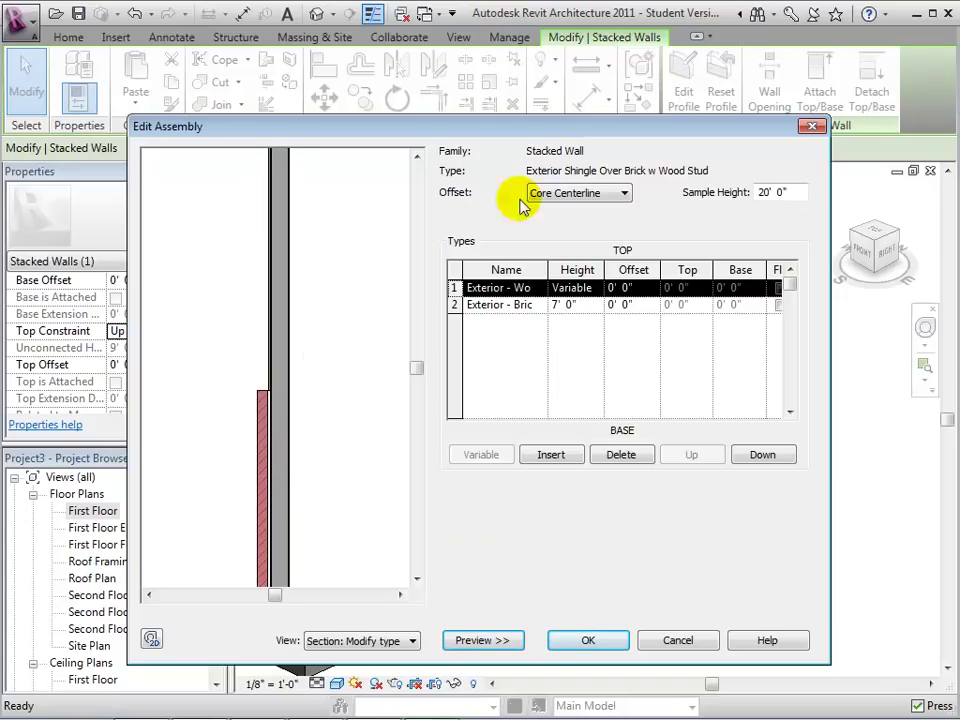
# - Try Core Face: Exterior and Wall Centerline offsets, then return to Core Centerline
pyautogui.click(625, 194)
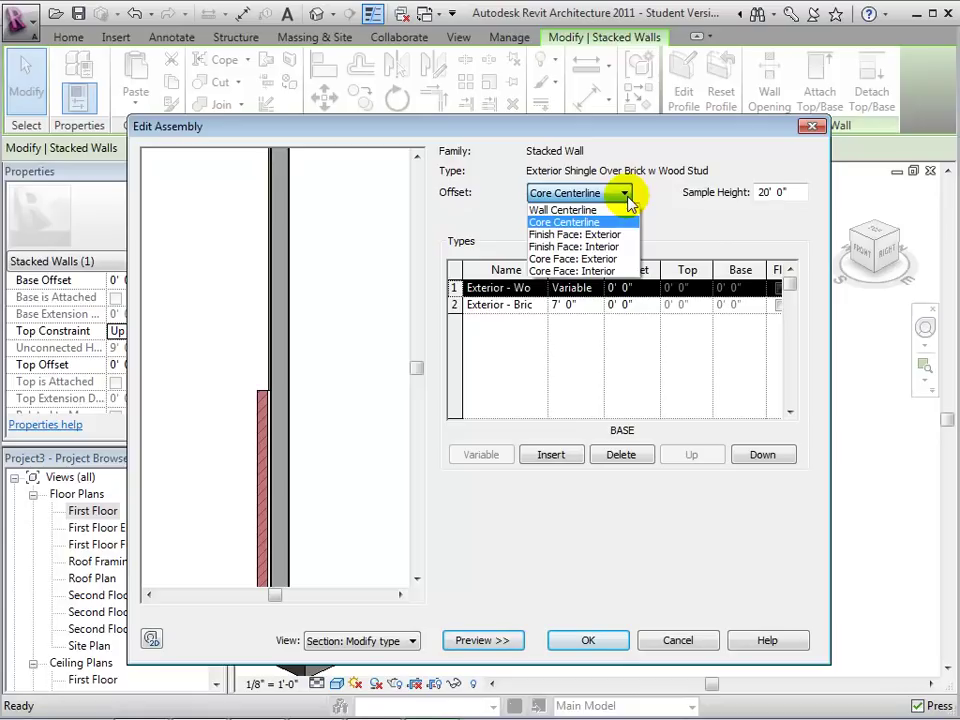
pyautogui.click(580, 260)
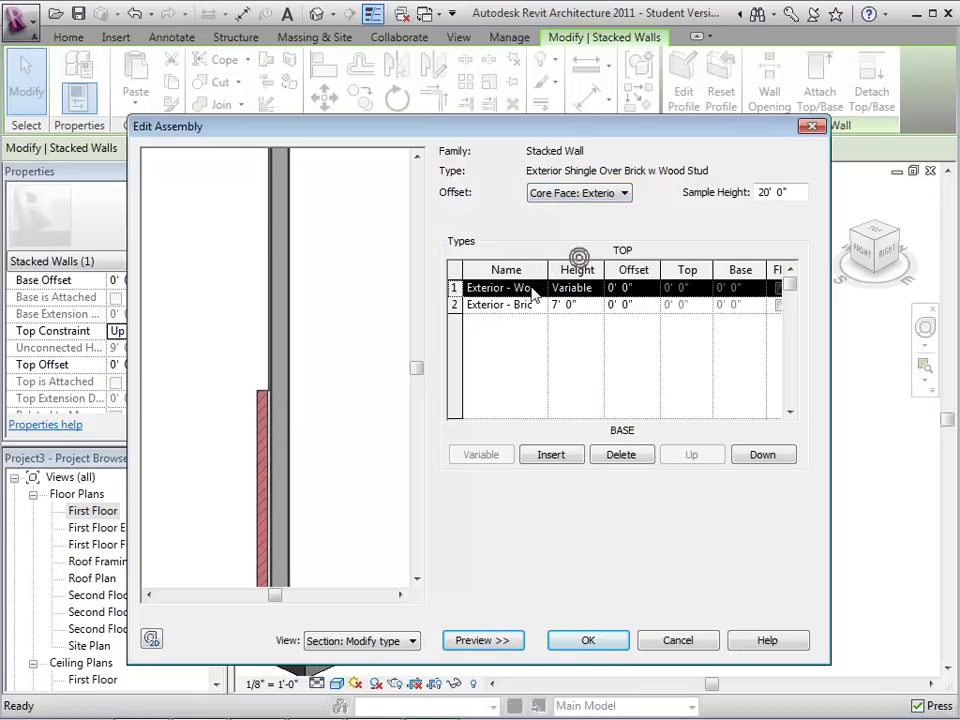
pyautogui.click(620, 193)
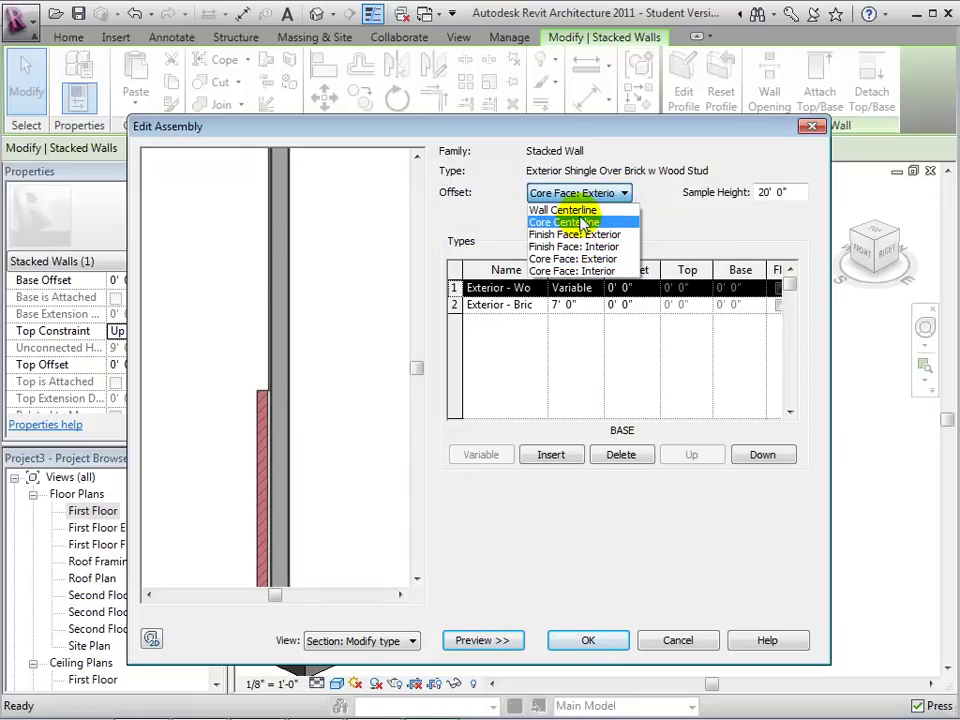
pyautogui.click(579, 211)
pyautogui.click(584, 219)
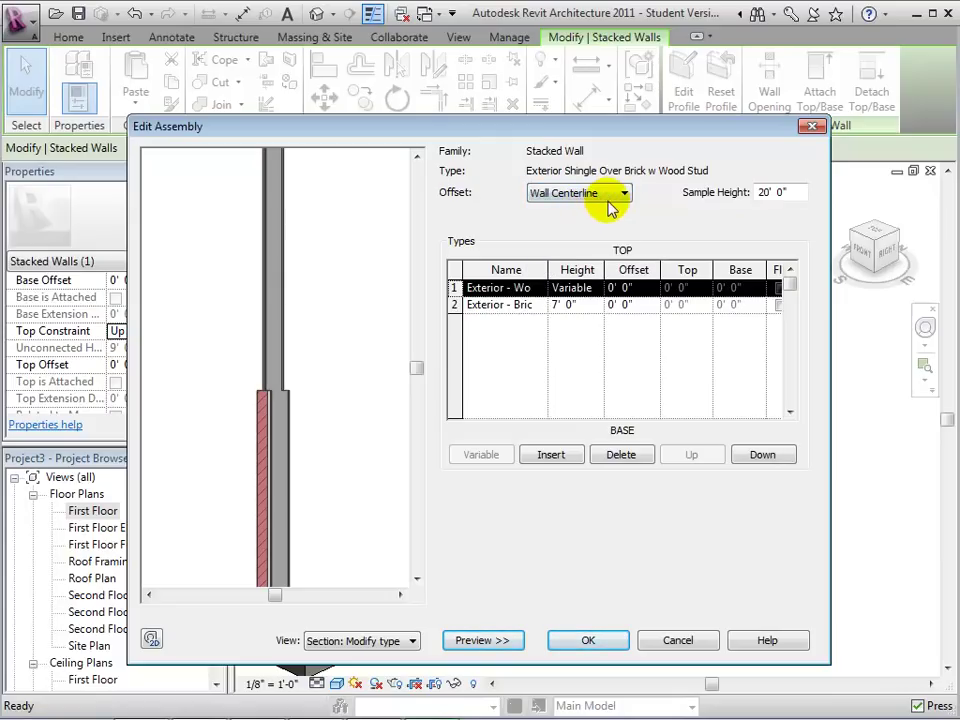
pyautogui.click(620, 193)
pyautogui.click(610, 223)
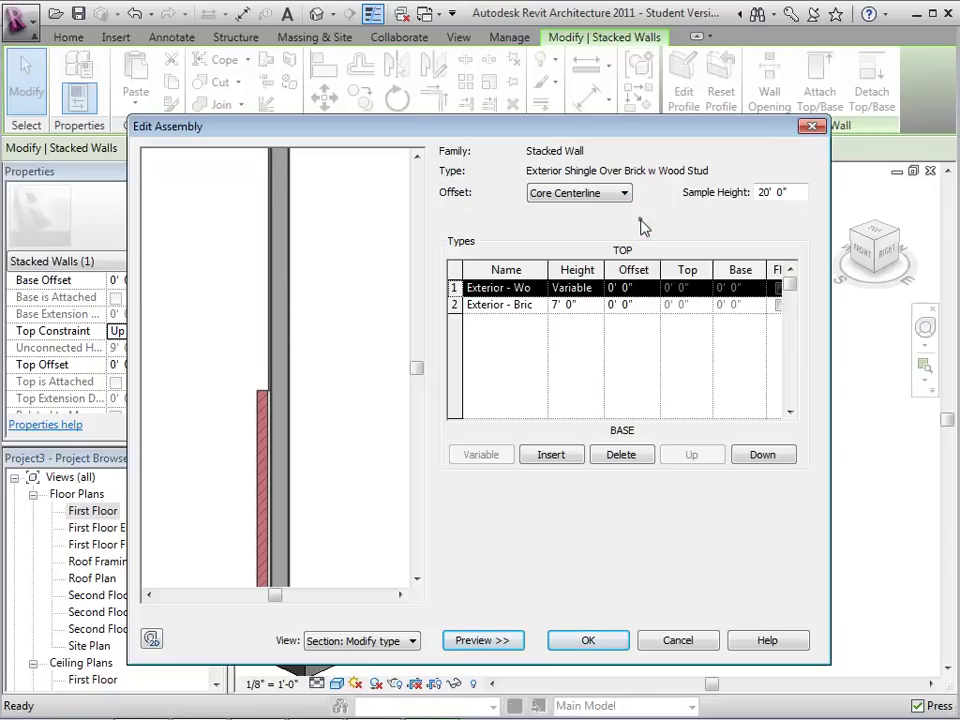
# - Browse the upper and lower wall type lists, leaving both types unchanged
pyautogui.click(537, 290)
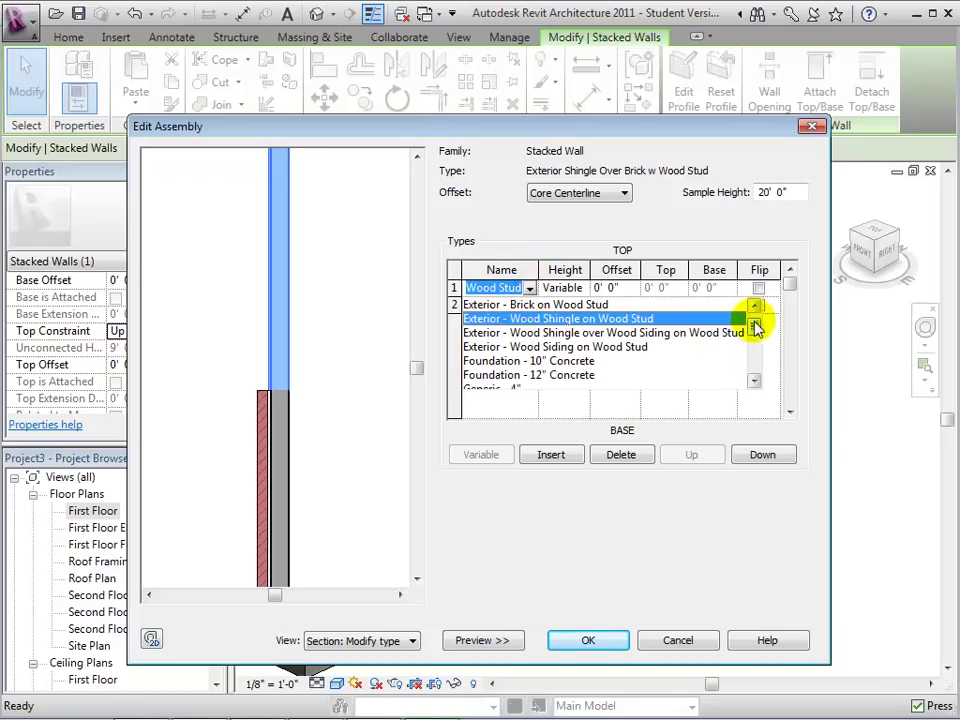
pyautogui.moveTo(758, 325)
pyautogui.mouseDown()
pyautogui.moveTo(754, 360)
pyautogui.moveTo(754, 317)
pyautogui.mouseUp()
pyautogui.click(512, 287)
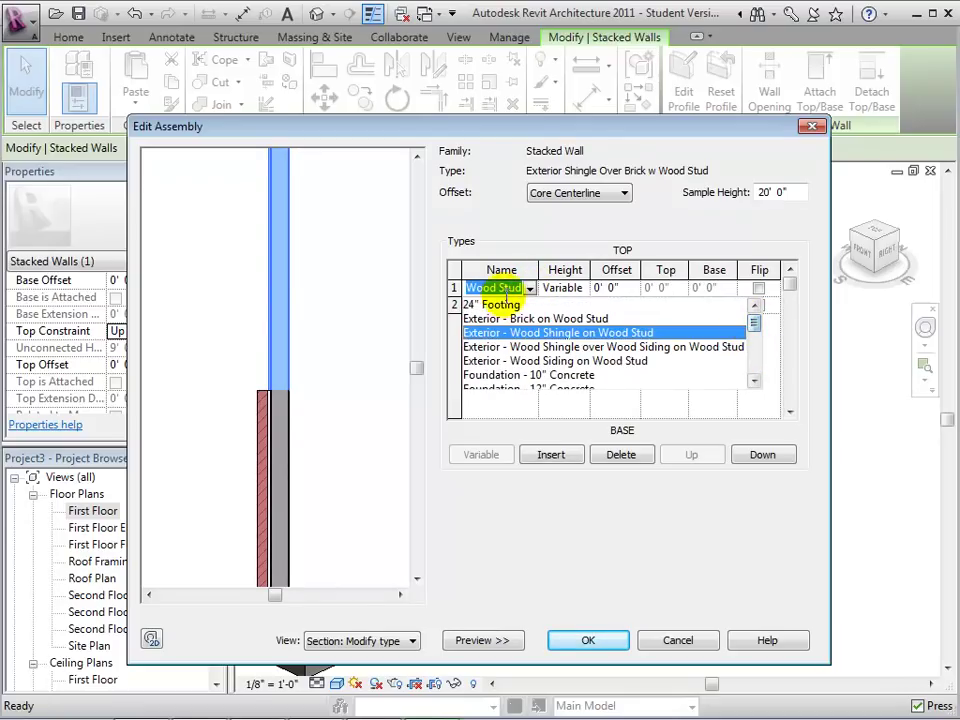
pyautogui.click(526, 305)
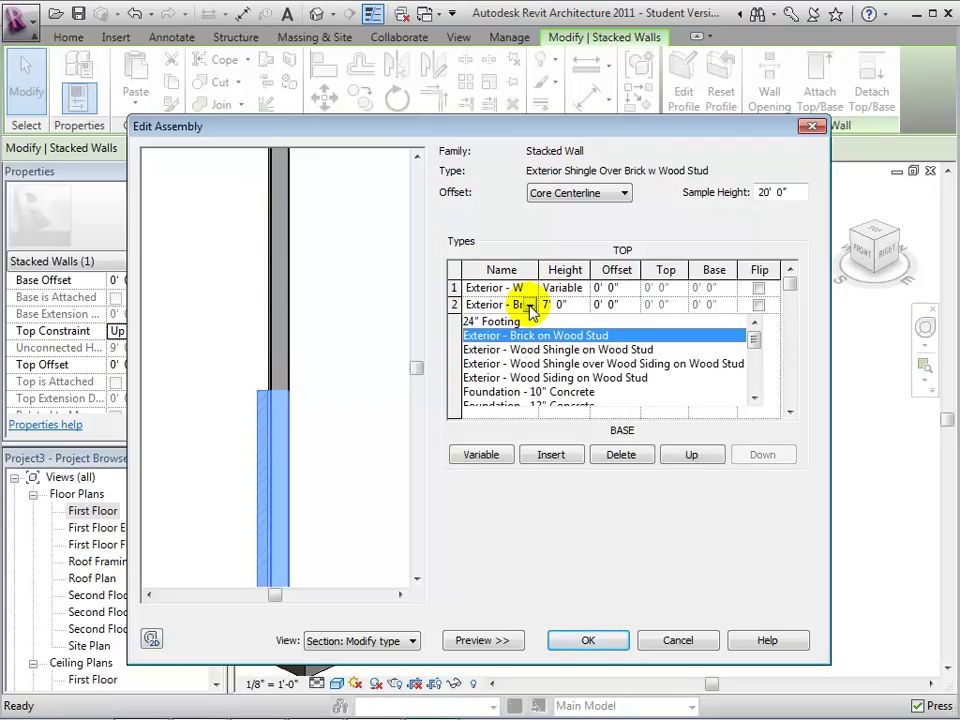
pyautogui.click(530, 307)
pyautogui.click(530, 307)
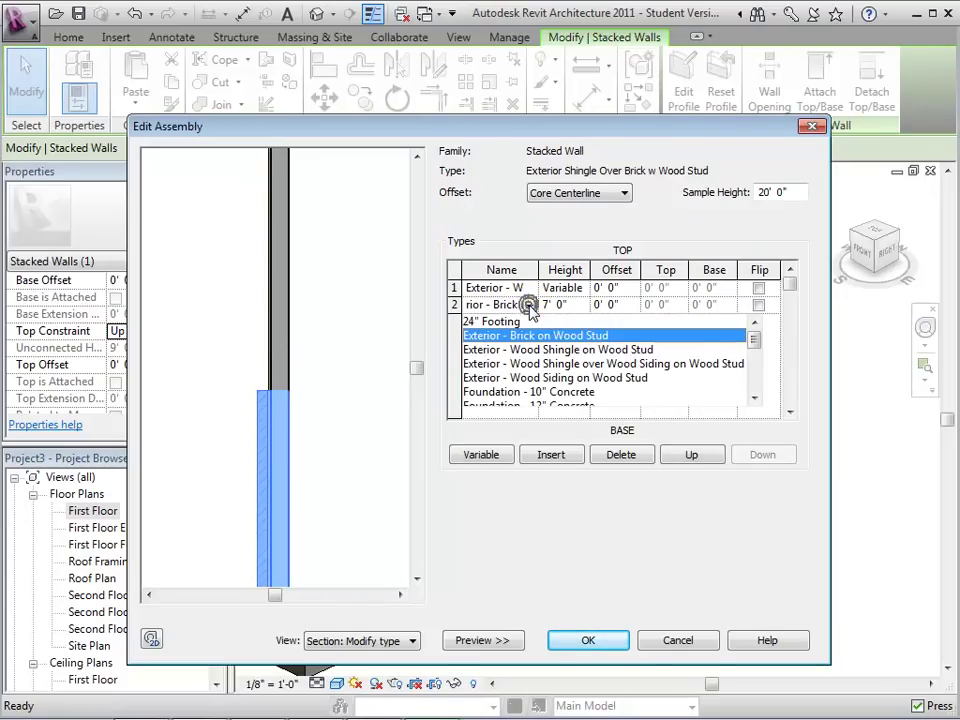
pyautogui.moveTo(752, 340); pyautogui.dragTo(730, 330)
pyautogui.click(531, 306)
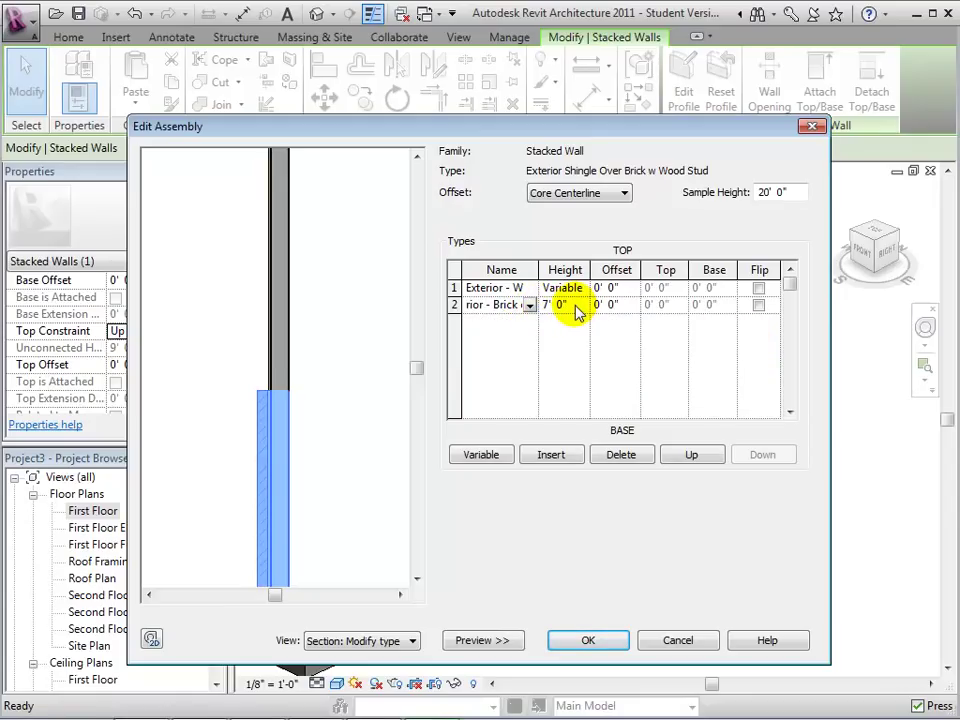
# - Set the lower brick part's height to 3' 0" and confirm the assembly
pyautogui.click(577, 310)
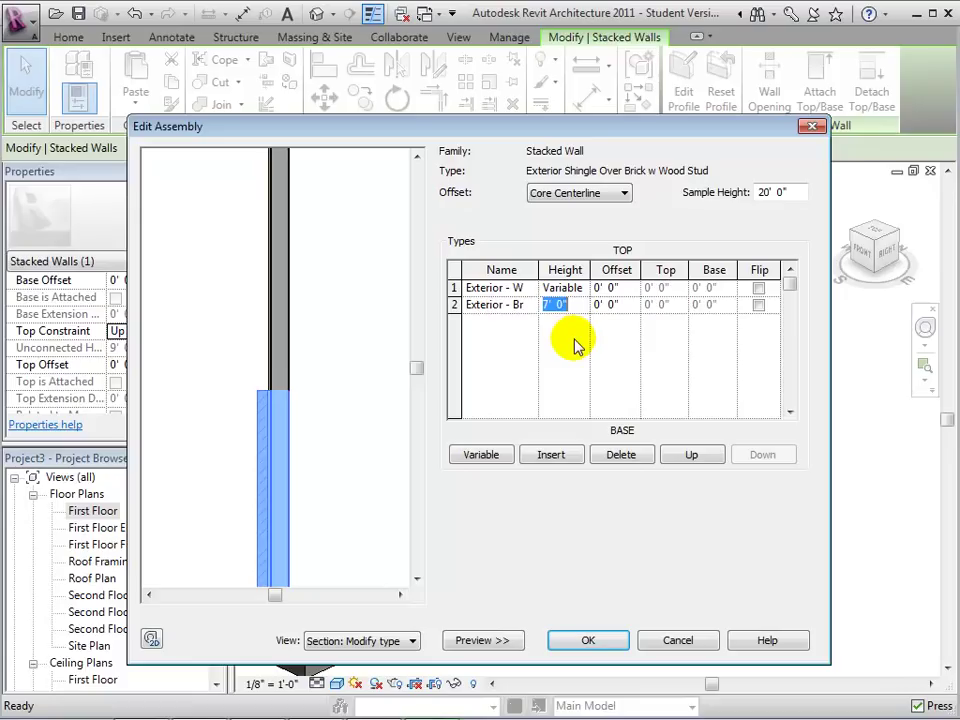
pyautogui.press('Tab')
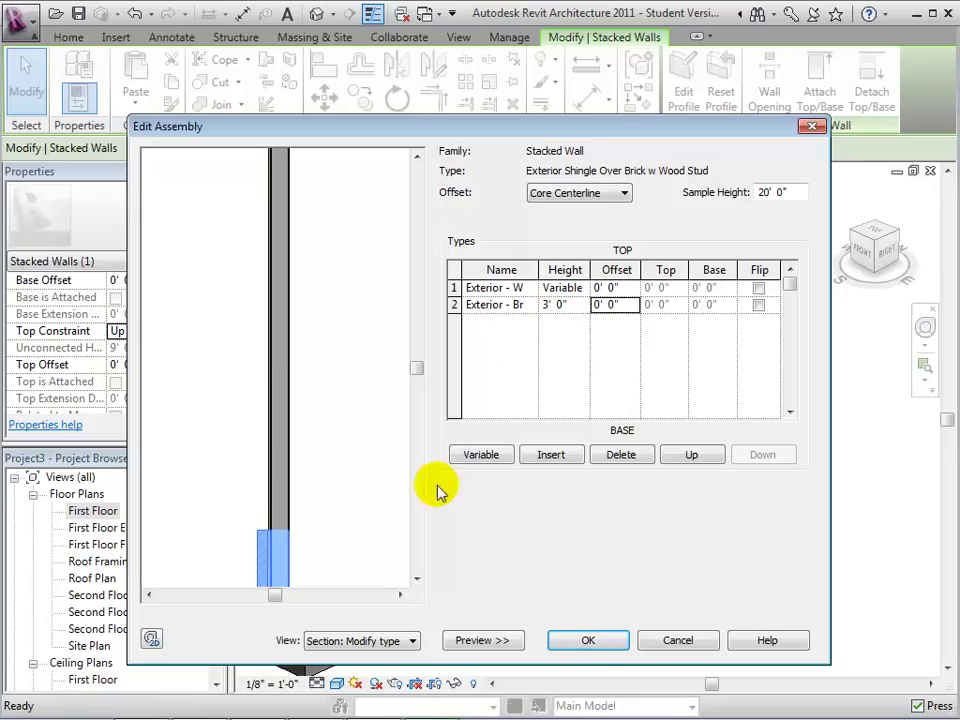
pyautogui.moveTo(385, 518); pyautogui.dragTo(352, 425, button='middle')
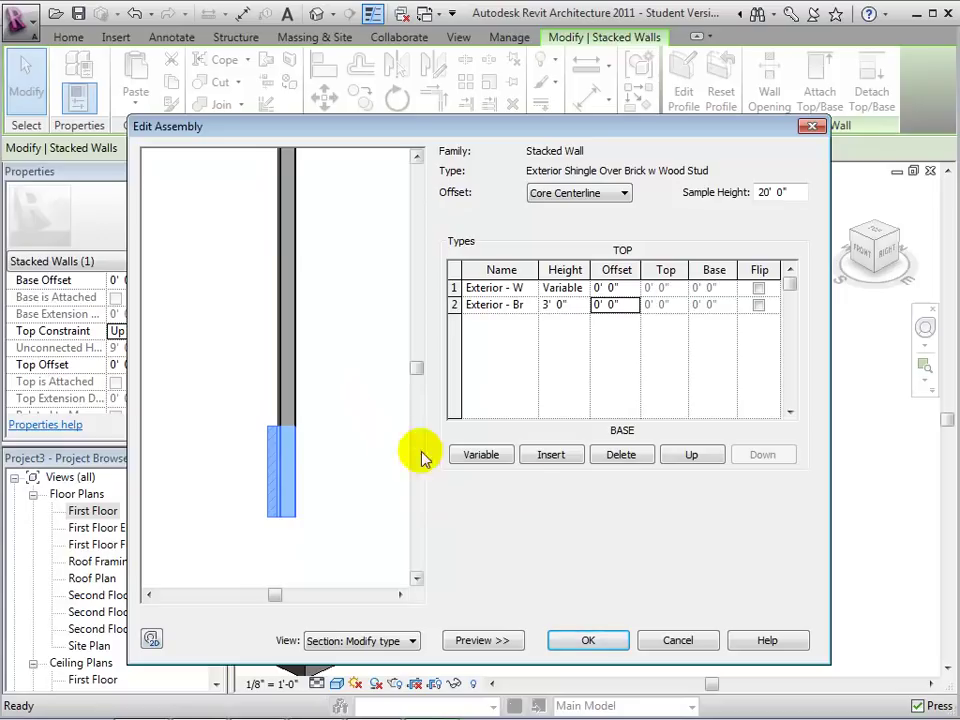
pyautogui.click(606, 636)
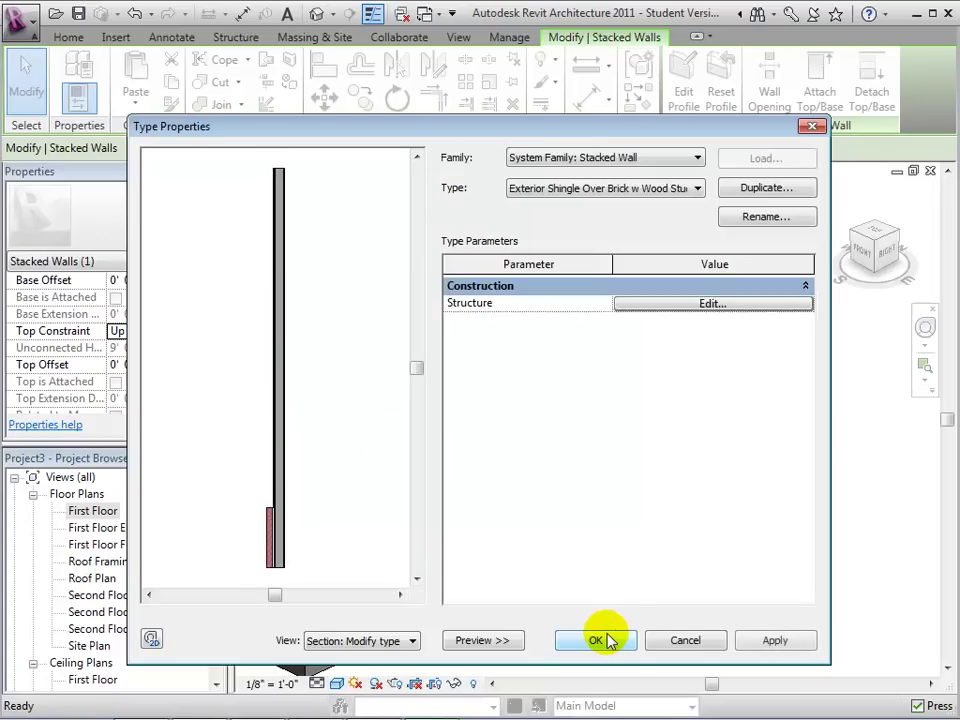
# - Close Type Properties and reselect the stacked wall in the 3D view
pyautogui.click(606, 638)
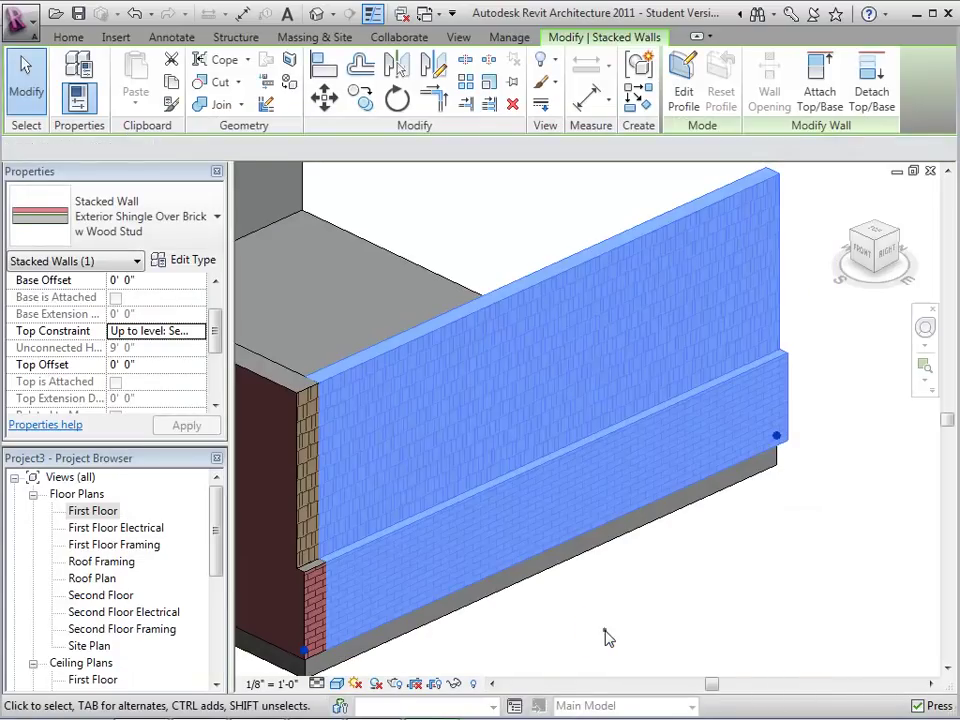
pyautogui.click(605, 632)
pyautogui.moveTo(674, 629); pyautogui.dragTo(686, 620, button='middle')
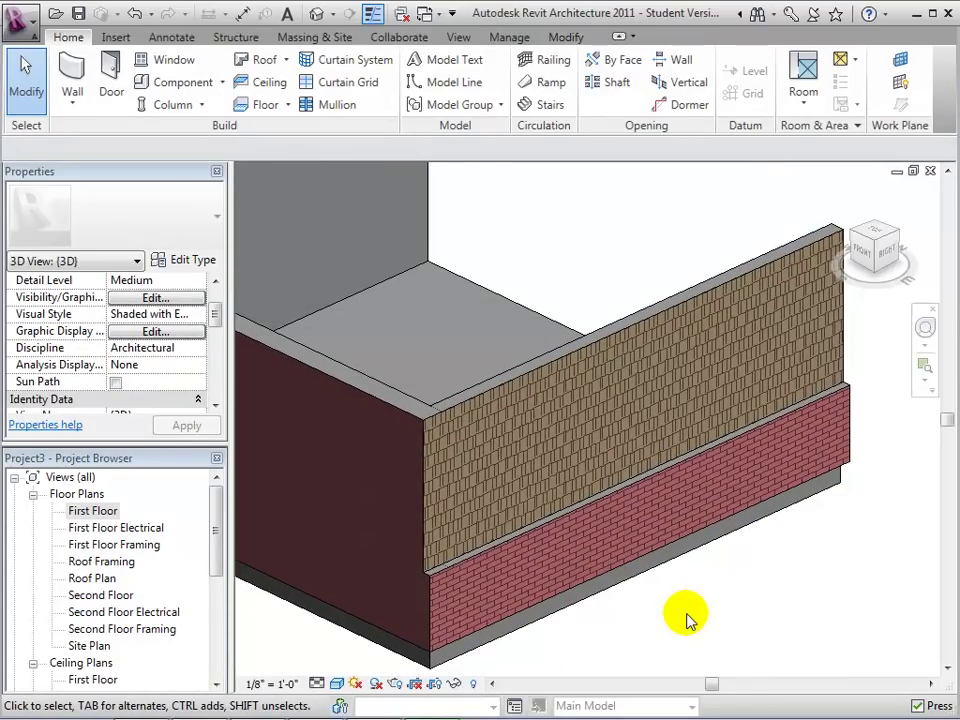
pyautogui.click(505, 395)
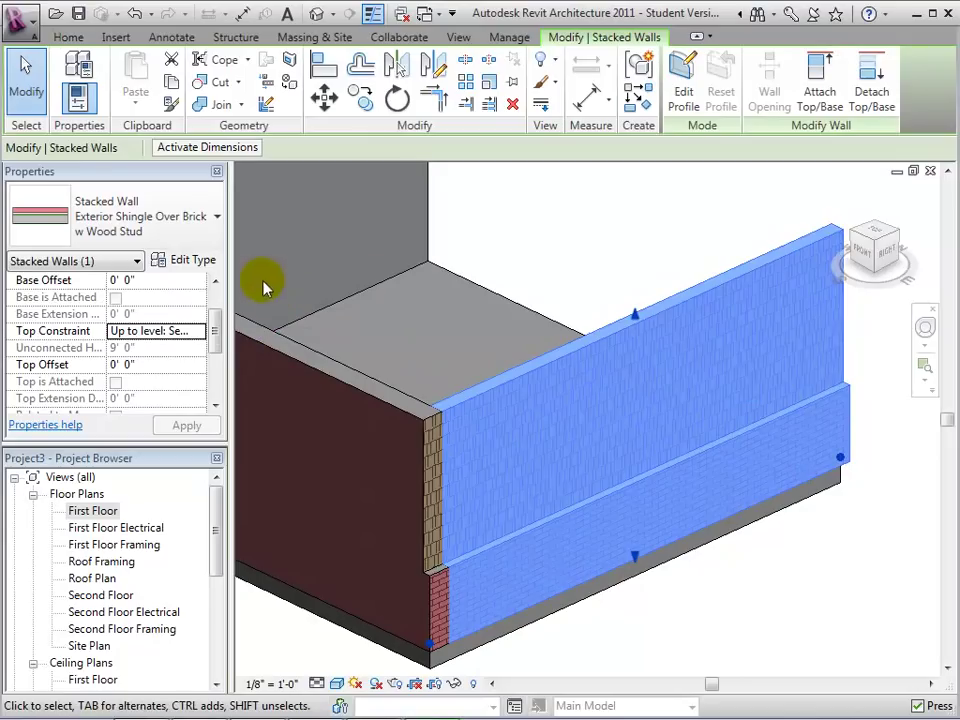
# - Duplicate the stacked wall type under the name 'Brick on Concrete'
pyautogui.click(195, 261)
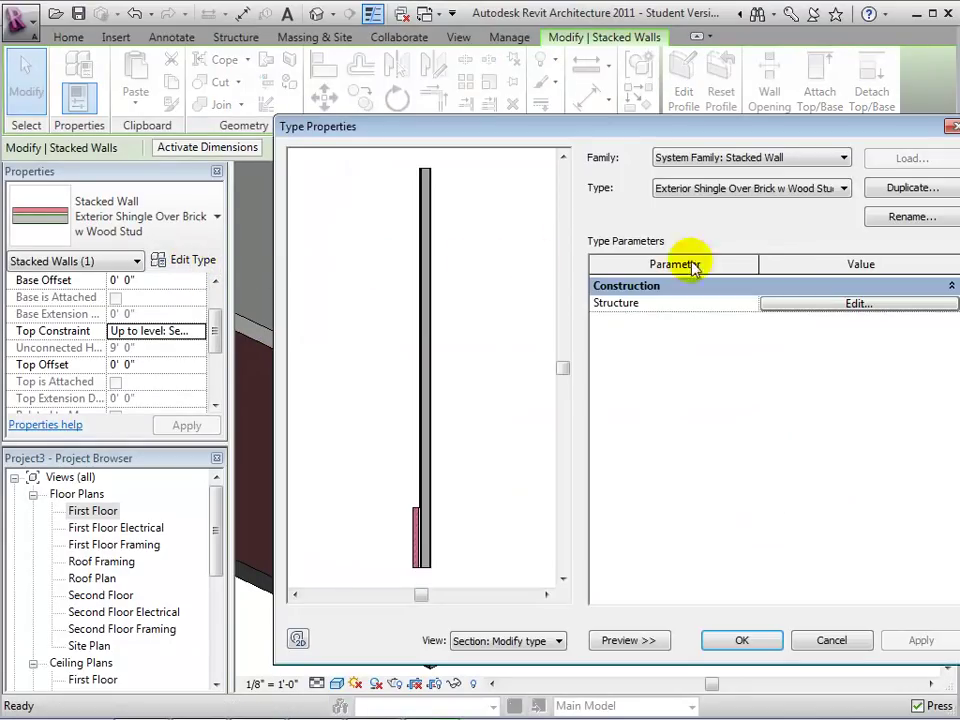
pyautogui.click(918, 190)
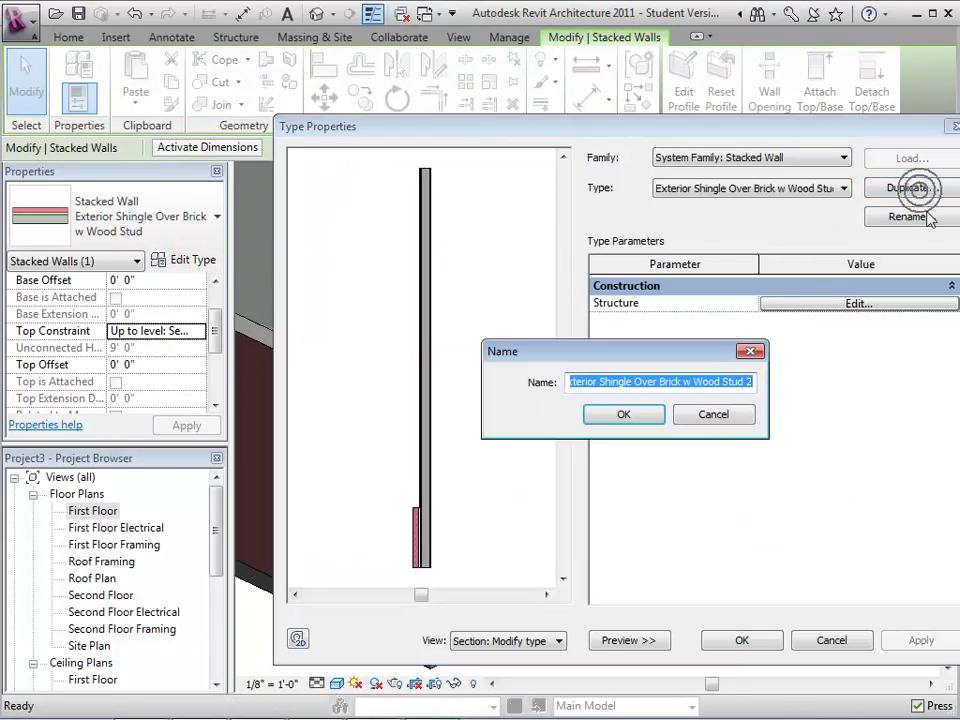
pyautogui.write('Brick on Concrete')
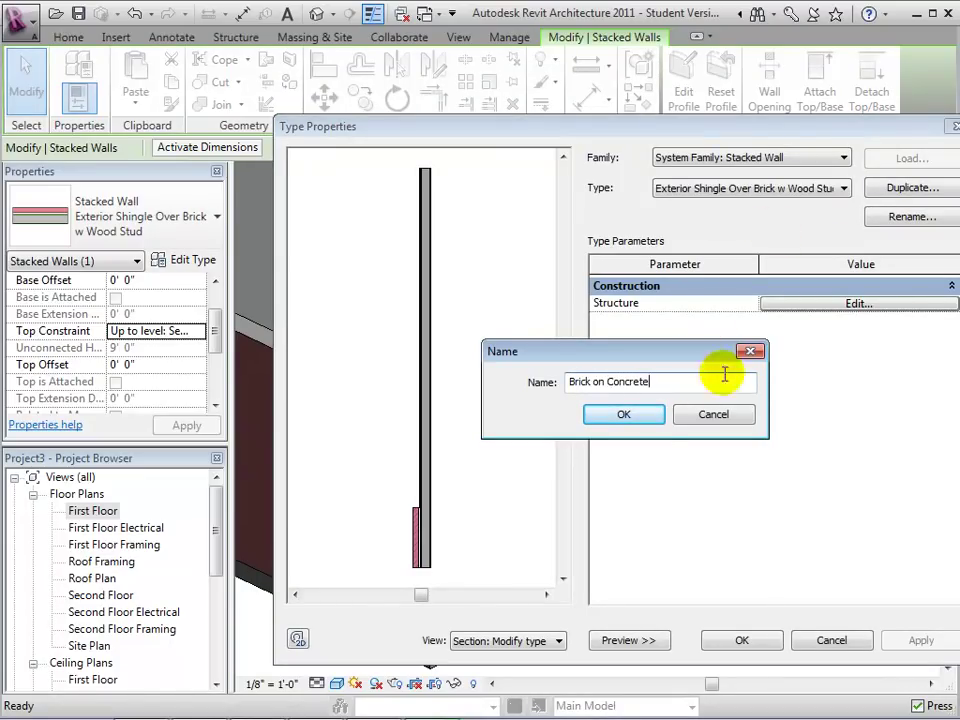
pyautogui.click(612, 412)
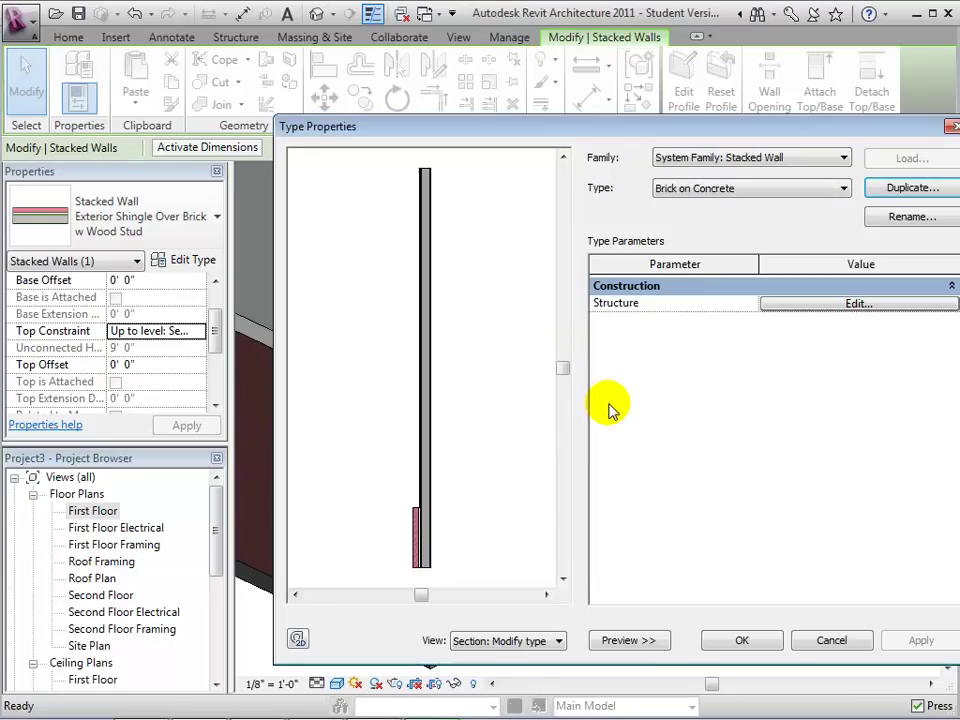
# - Make the upper part Exterior - Brick on Wood Stud and the lower part a Foundation concrete type
pyautogui.click(770, 304)
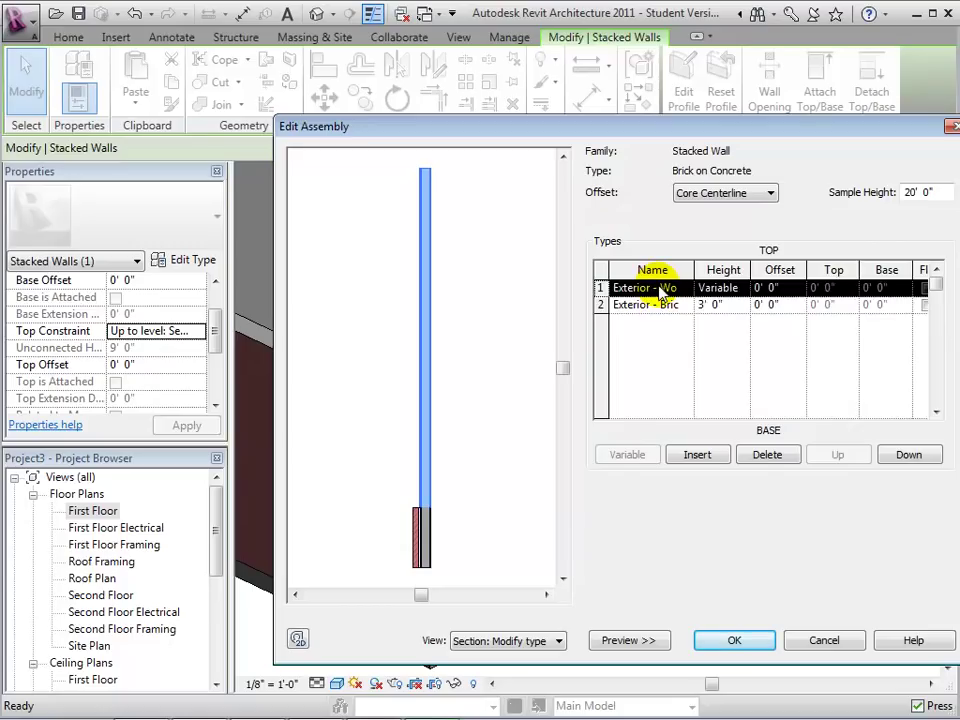
pyautogui.click(660, 290)
pyautogui.click(676, 288)
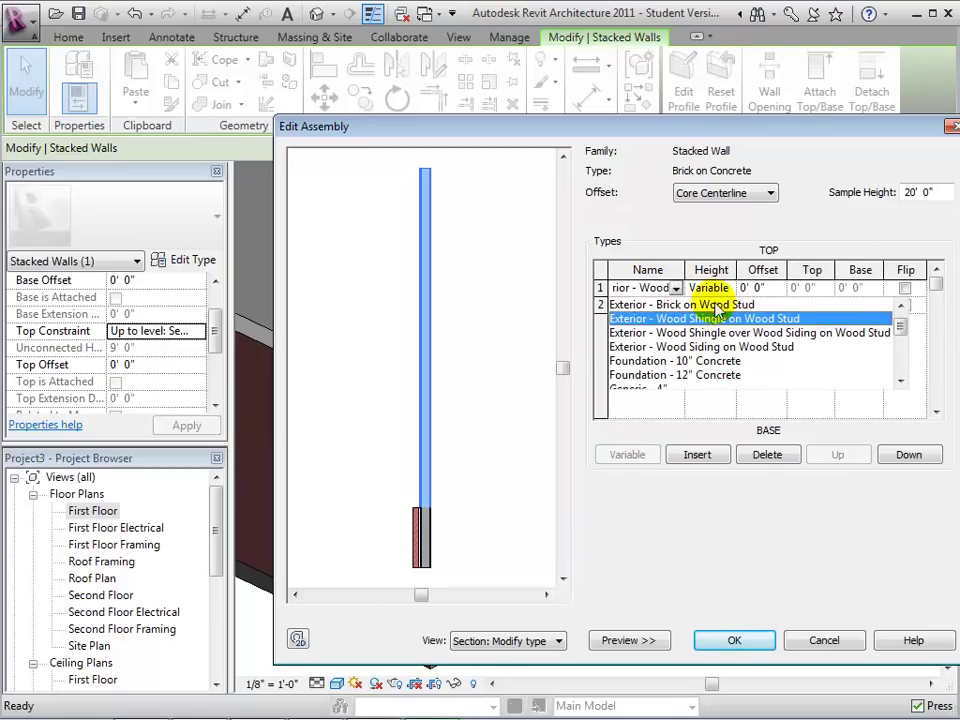
pyautogui.click(718, 306)
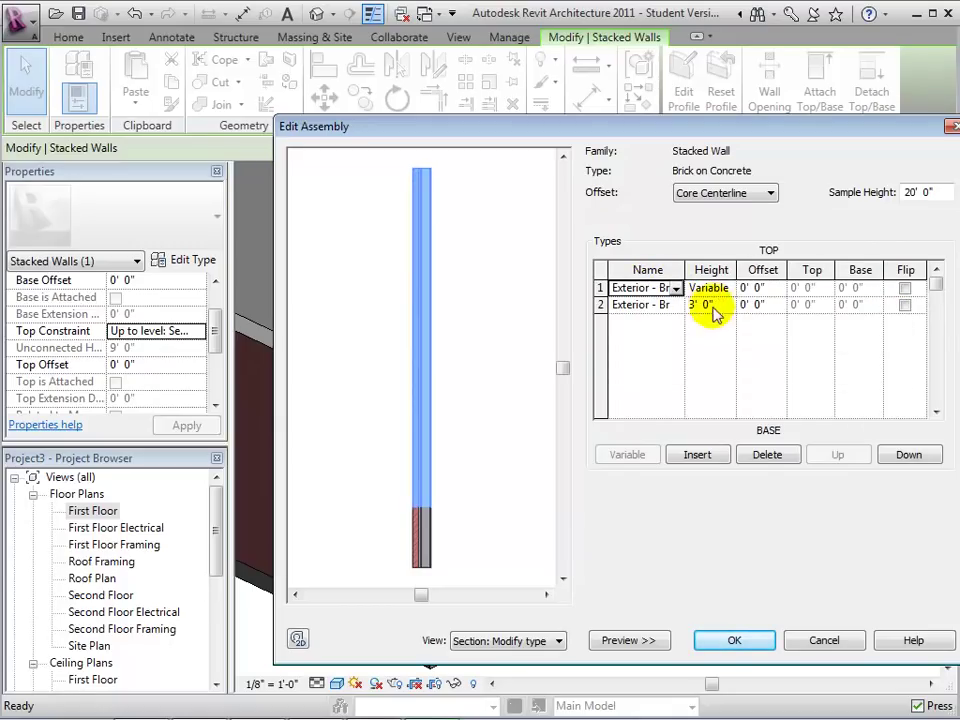
pyautogui.click(668, 305)
pyautogui.click(672, 305)
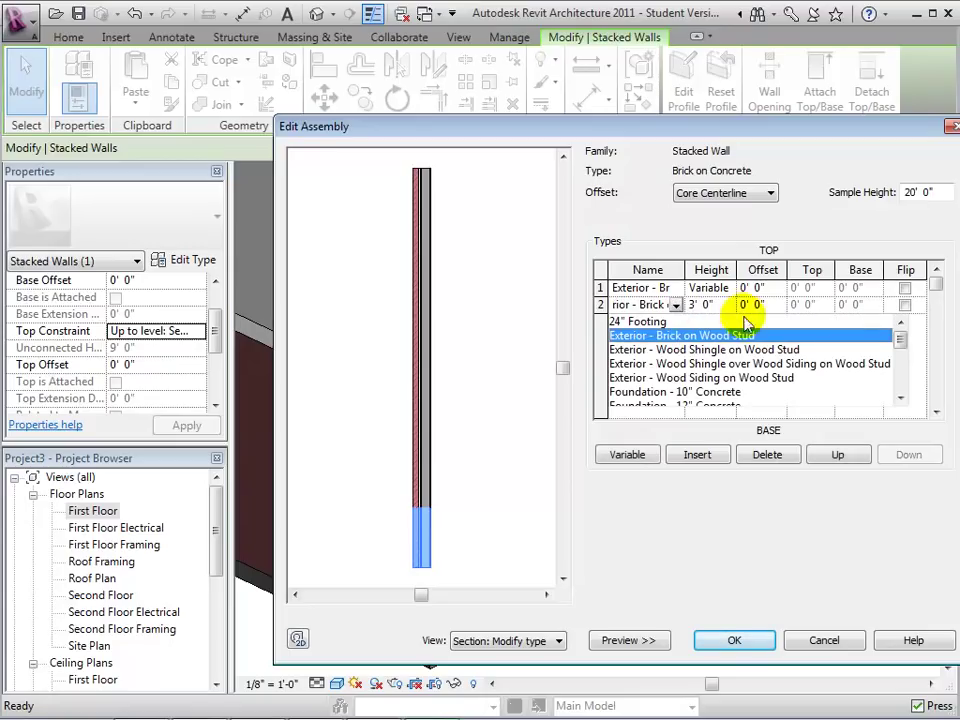
pyautogui.moveTo(907, 340); pyautogui.dragTo(902, 356)
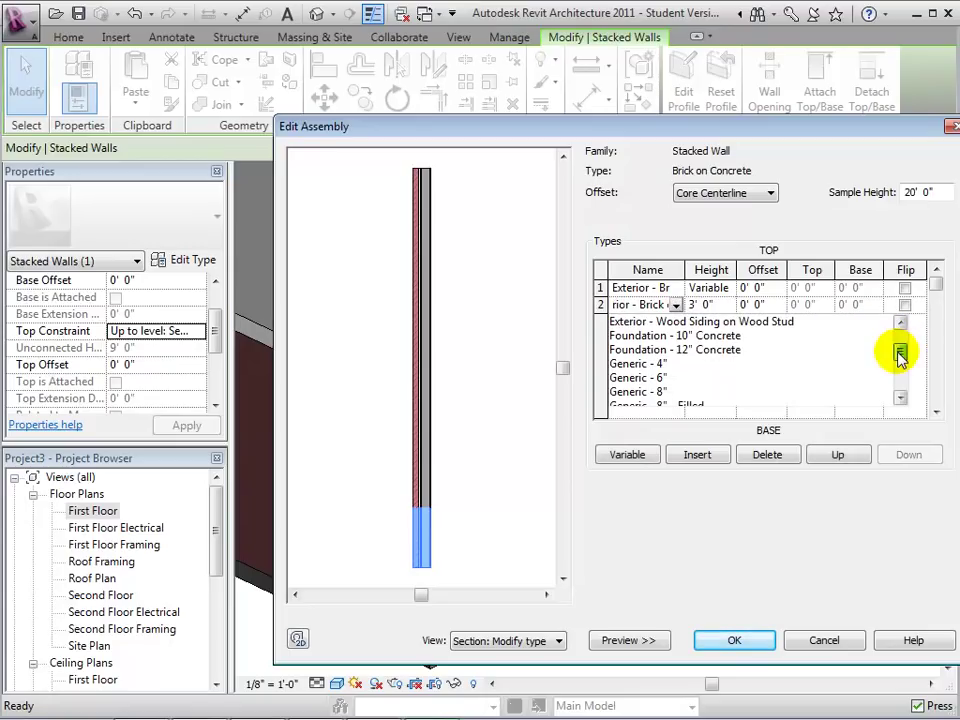
pyautogui.click(701, 354)
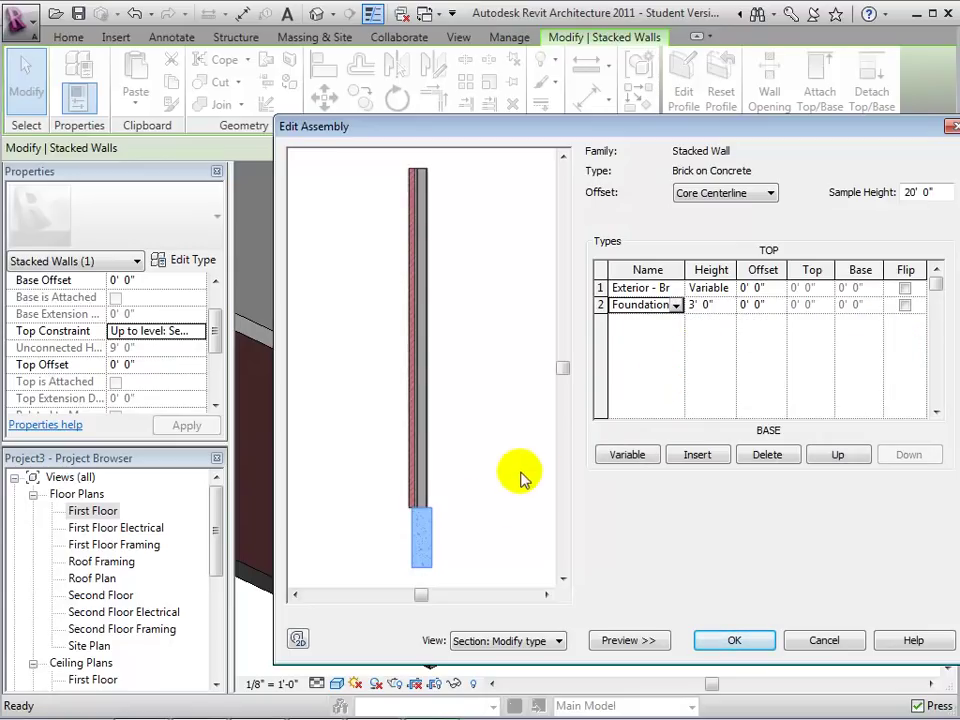
pyautogui.click(472, 511)
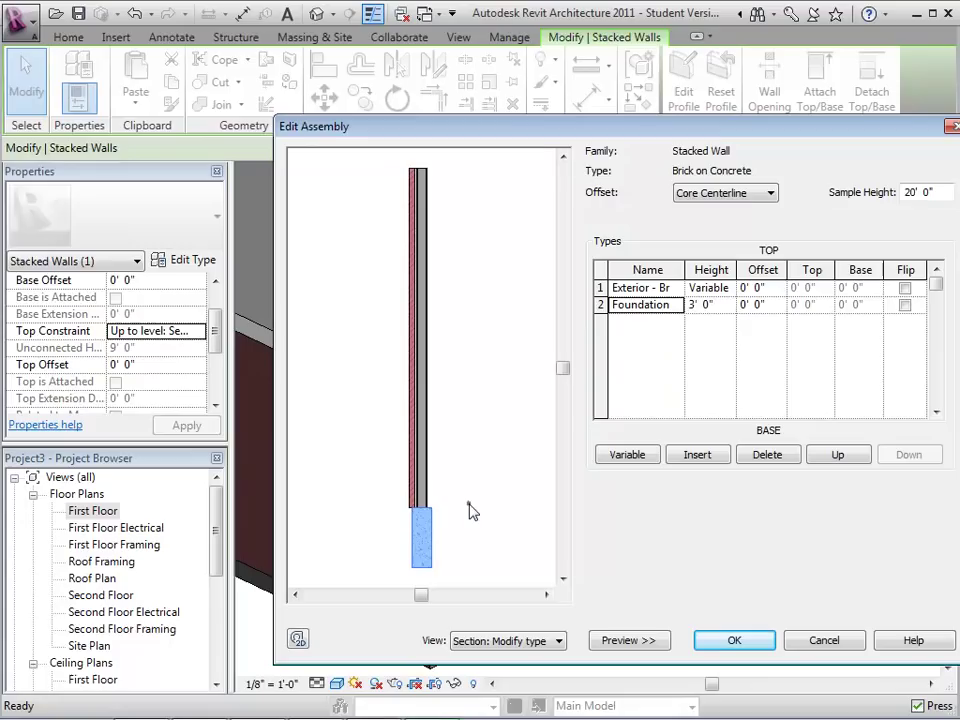
# - Align the parts on Finish Face: Interior, apply the changes and clear the selection
pyautogui.click(766, 193)
pyautogui.click(750, 211)
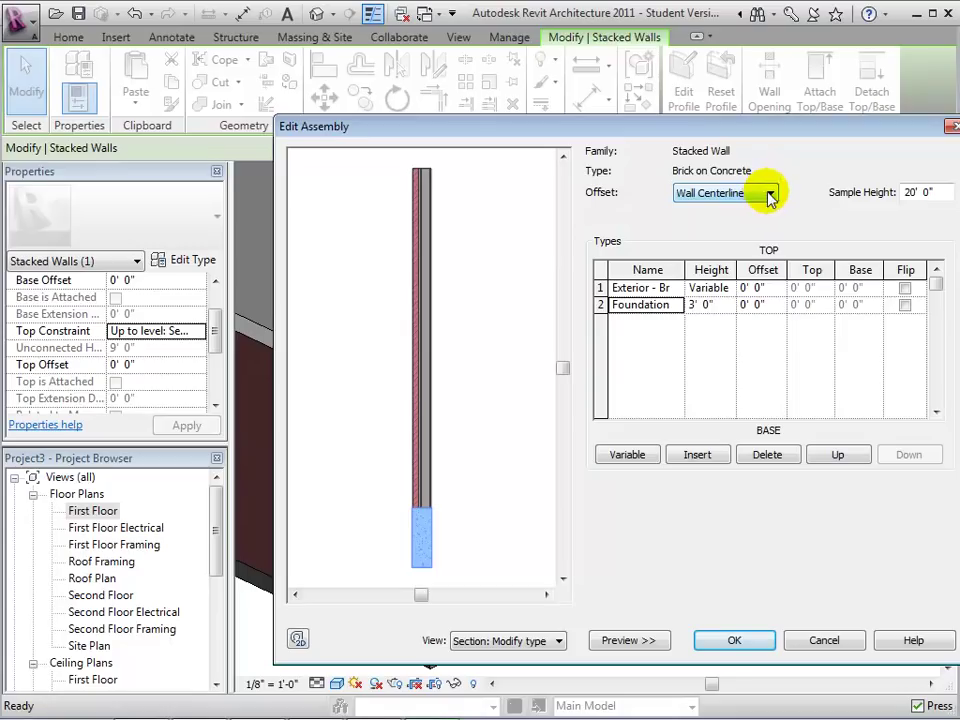
pyautogui.click(770, 194)
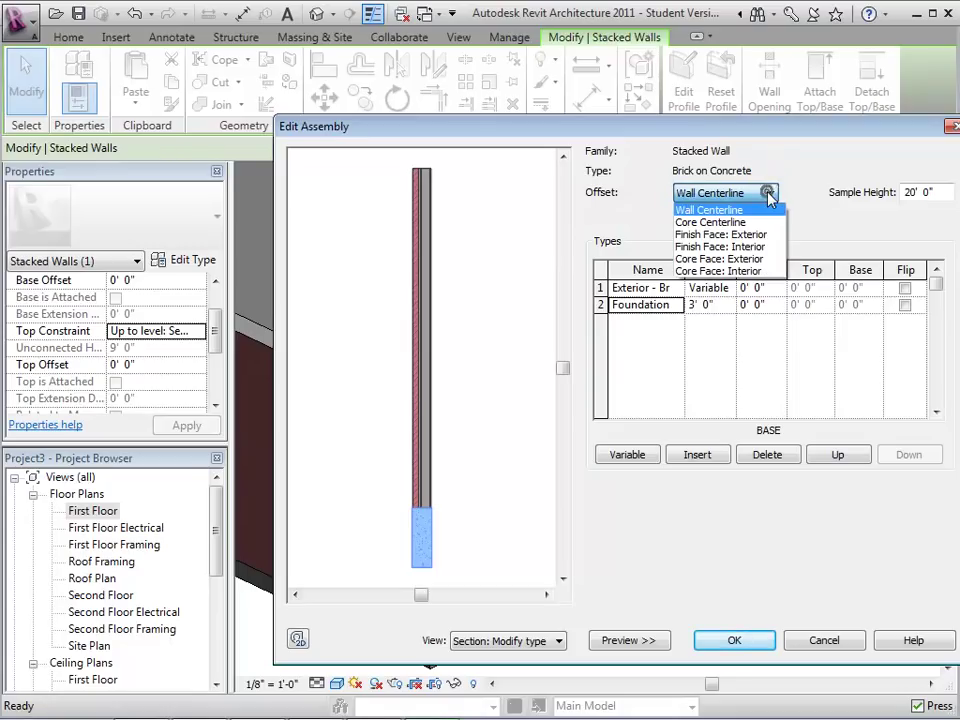
pyautogui.click(758, 250)
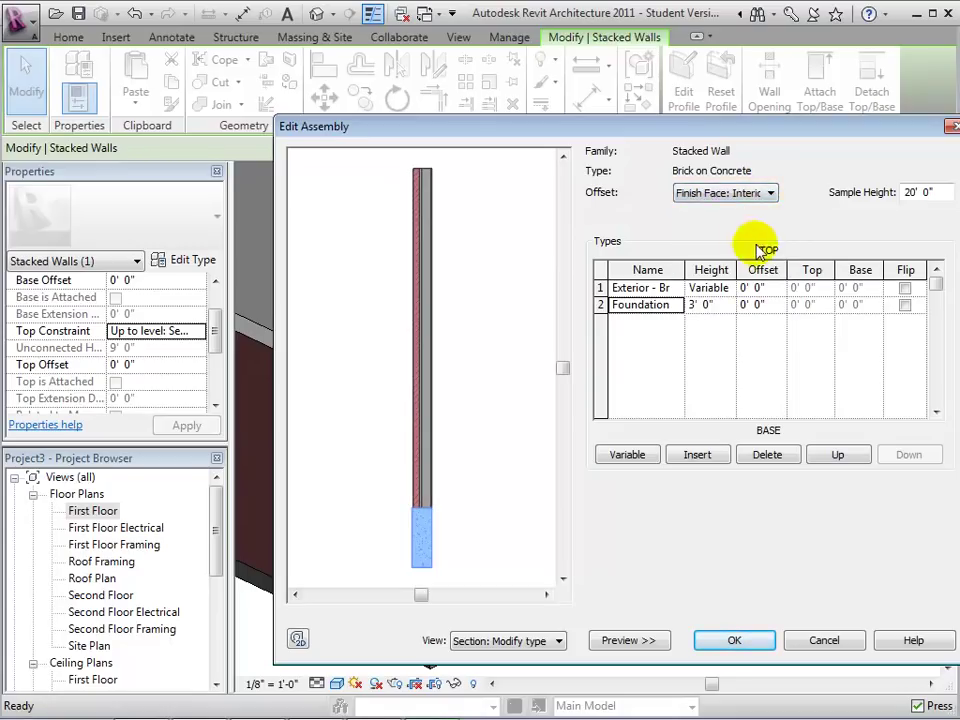
pyautogui.click(457, 502)
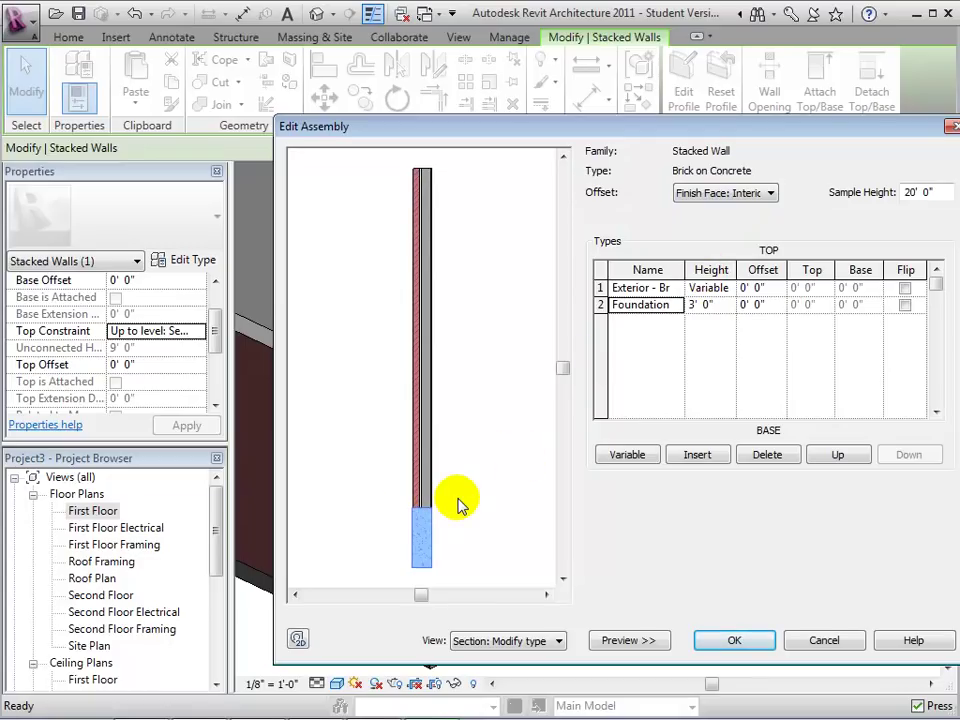
pyautogui.click(737, 640)
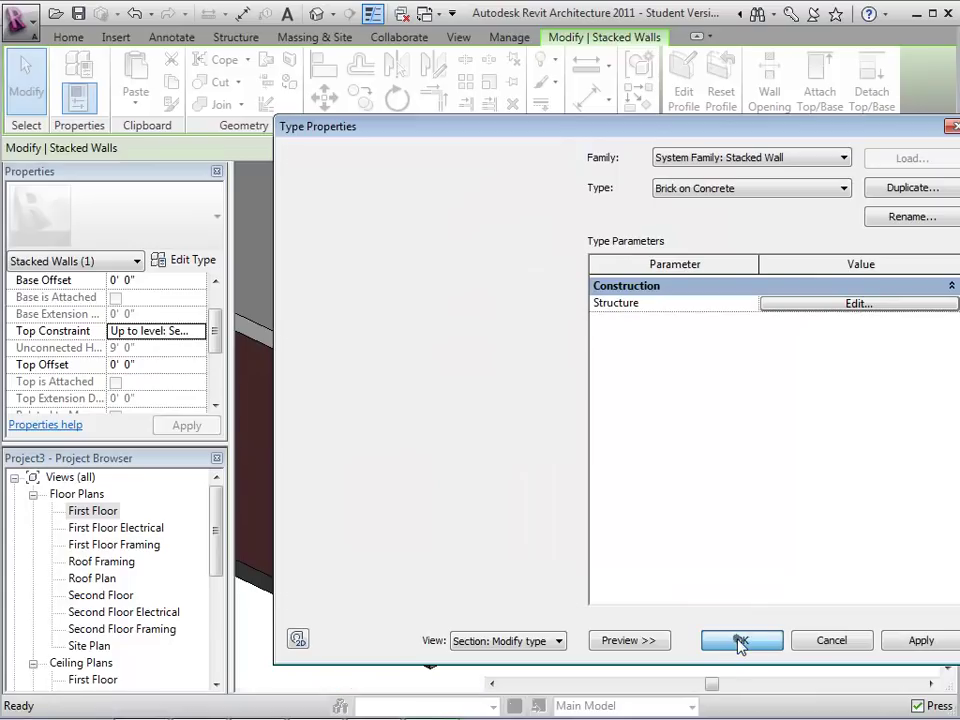
pyautogui.click(737, 642)
pyautogui.click(684, 604)
pyautogui.click(675, 583)
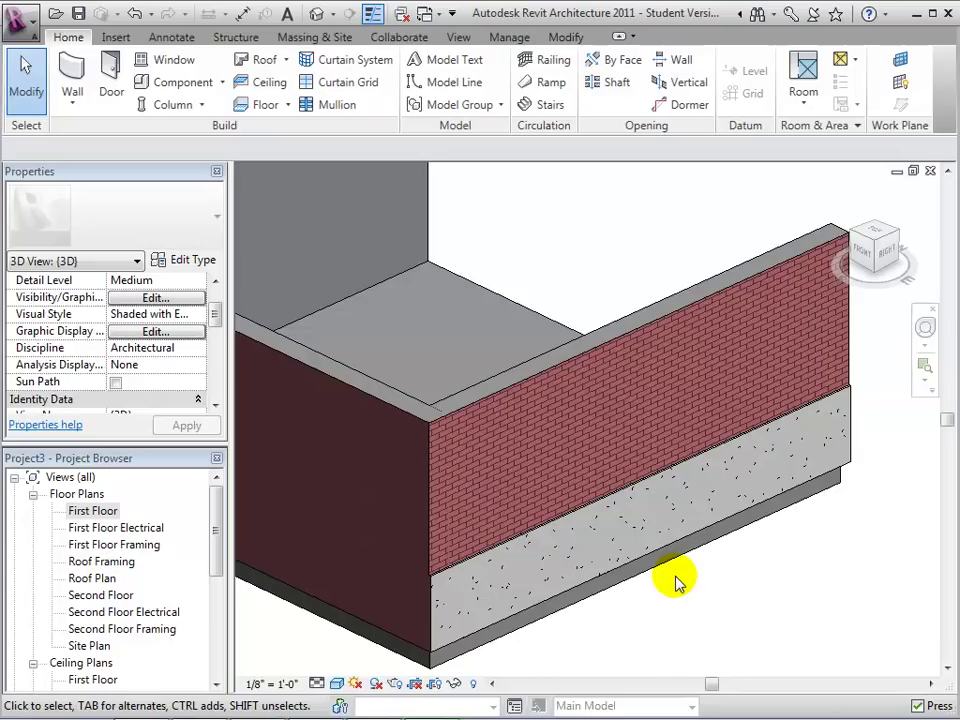
# - Start a new wall using the Basic Wall: Foundation - 12" Concrete type
pyautogui.click(73, 88)
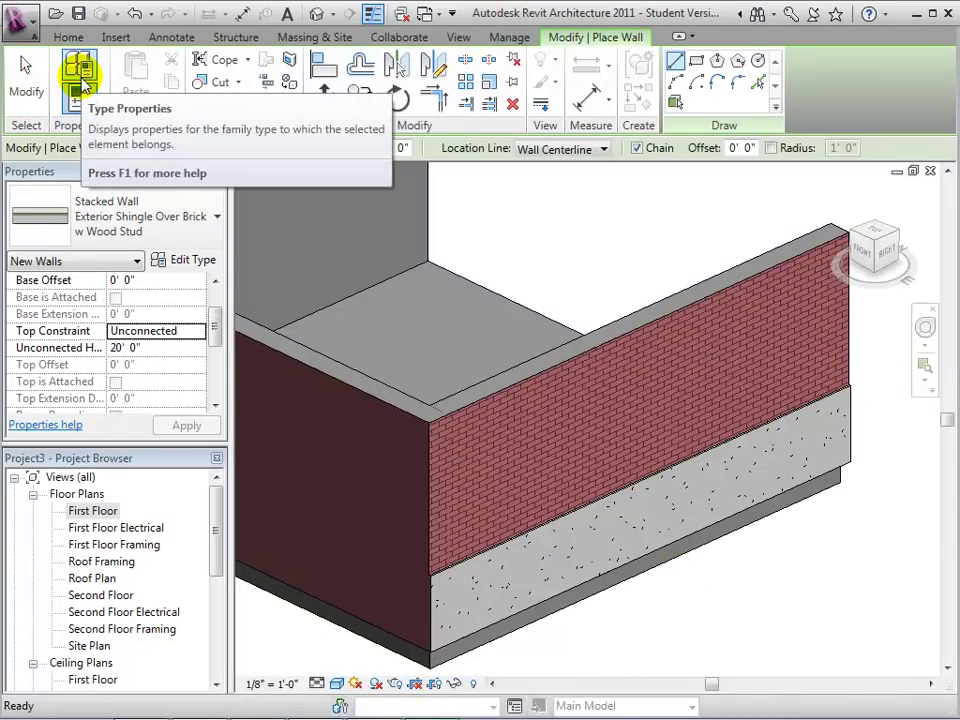
pyautogui.click(212, 212)
pyautogui.scroll(1, 340, 435)
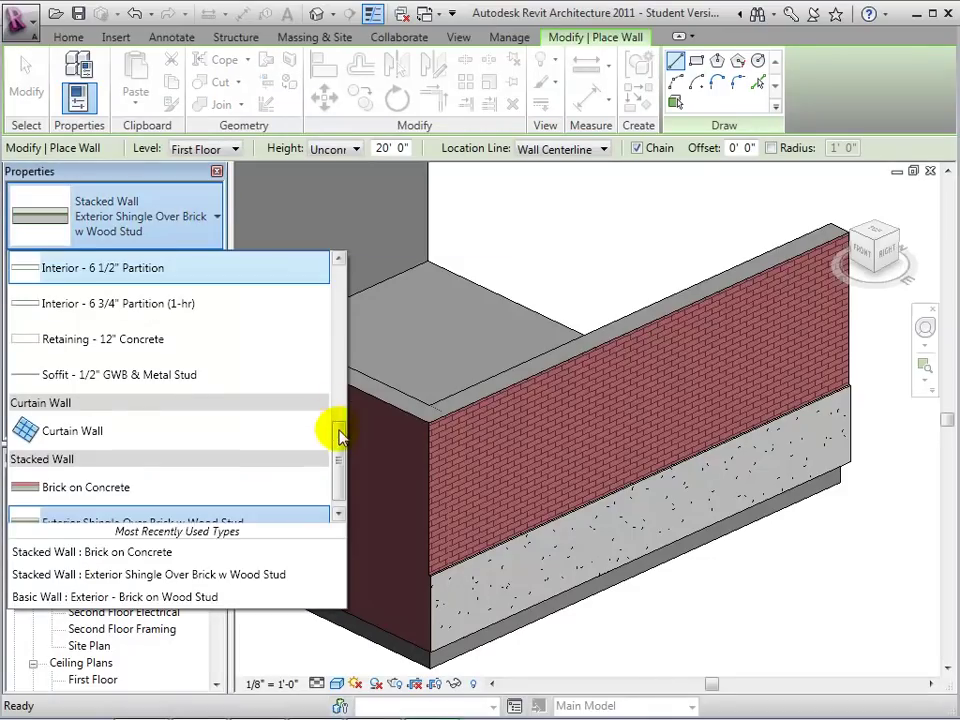
pyautogui.moveTo(340, 445); pyautogui.dragTo(329, 312)
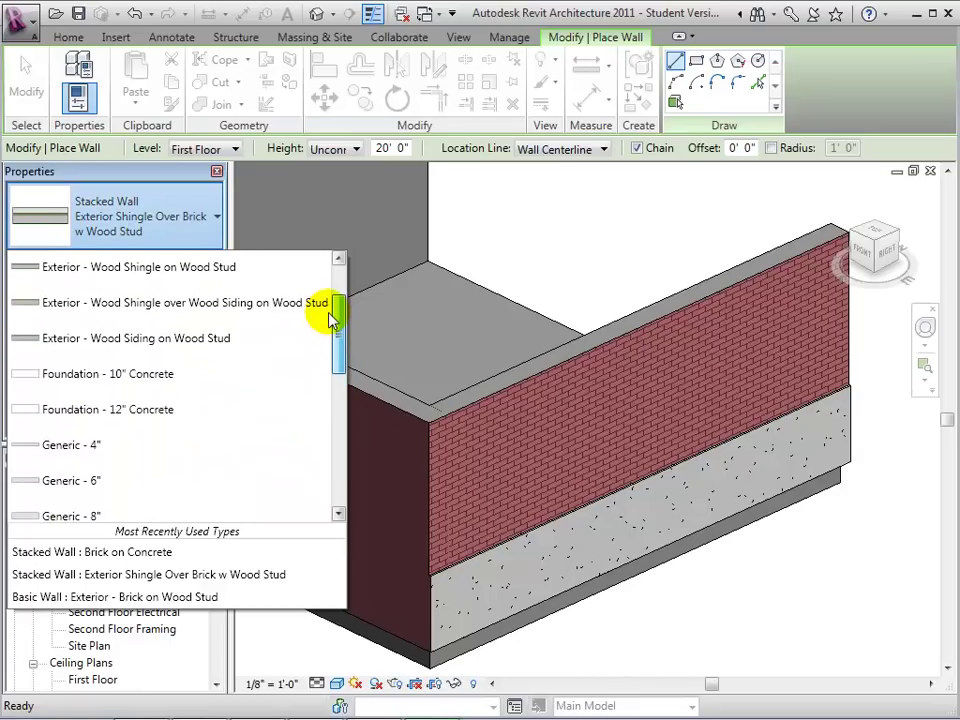
pyautogui.click(141, 409)
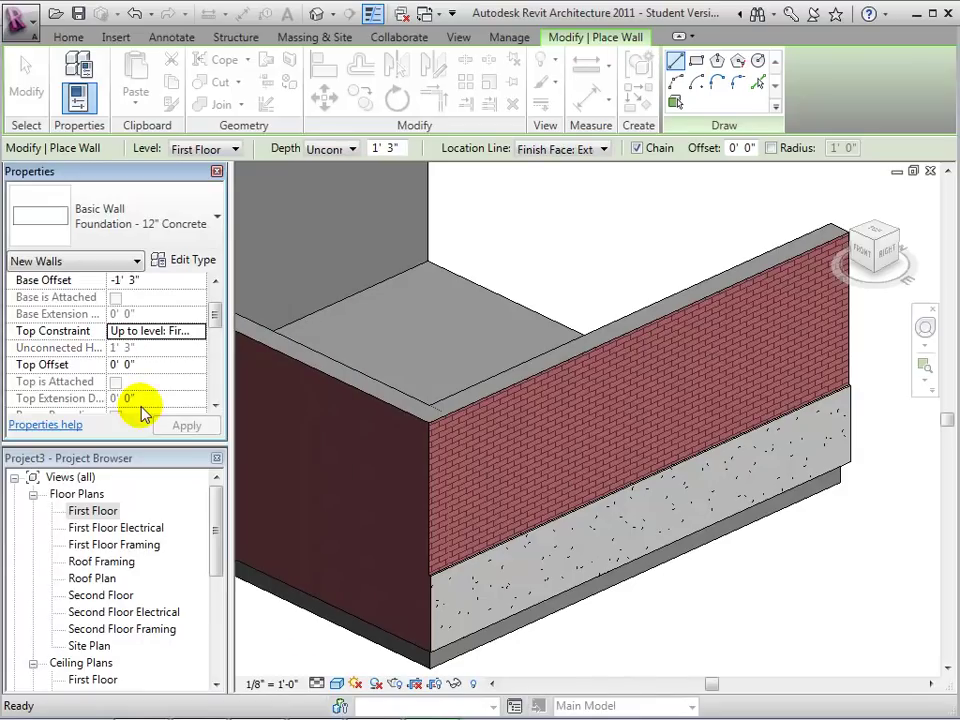
# - Add a Default-profile exterior sweep 2' 0" from the base to Foundation - 12" Concrete
pyautogui.click(195, 260)
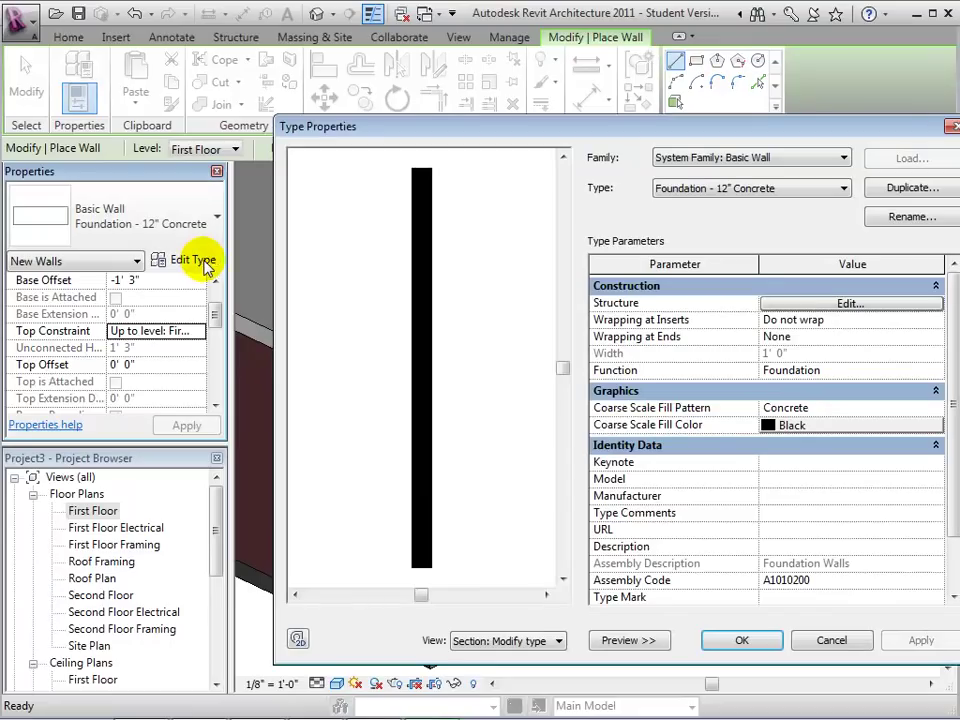
pyautogui.click(800, 303)
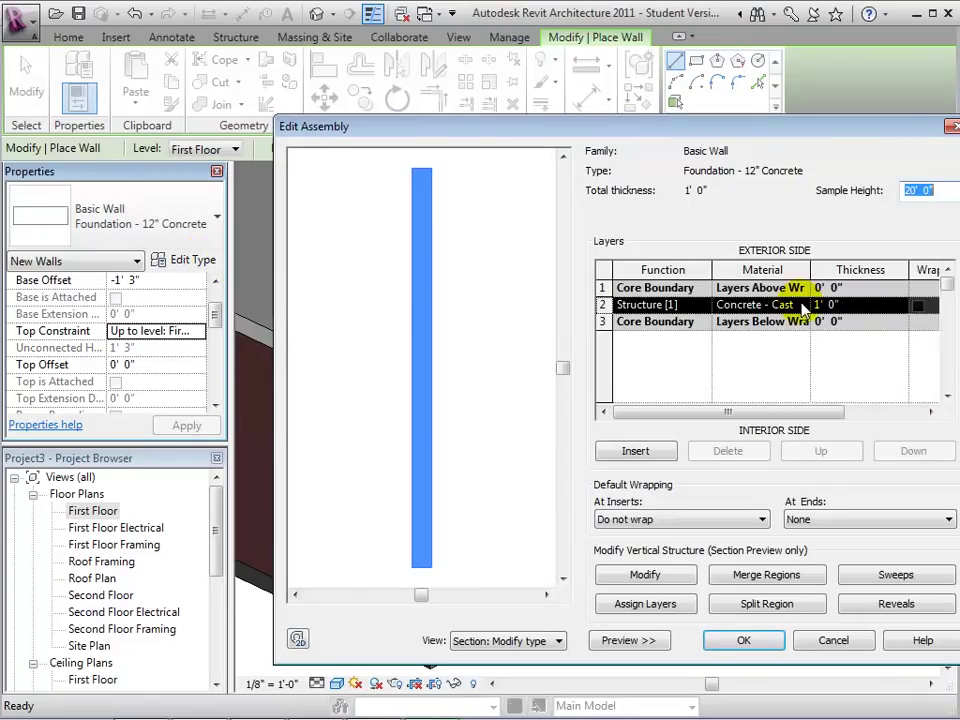
pyautogui.click(892, 575)
pyautogui.click(652, 514)
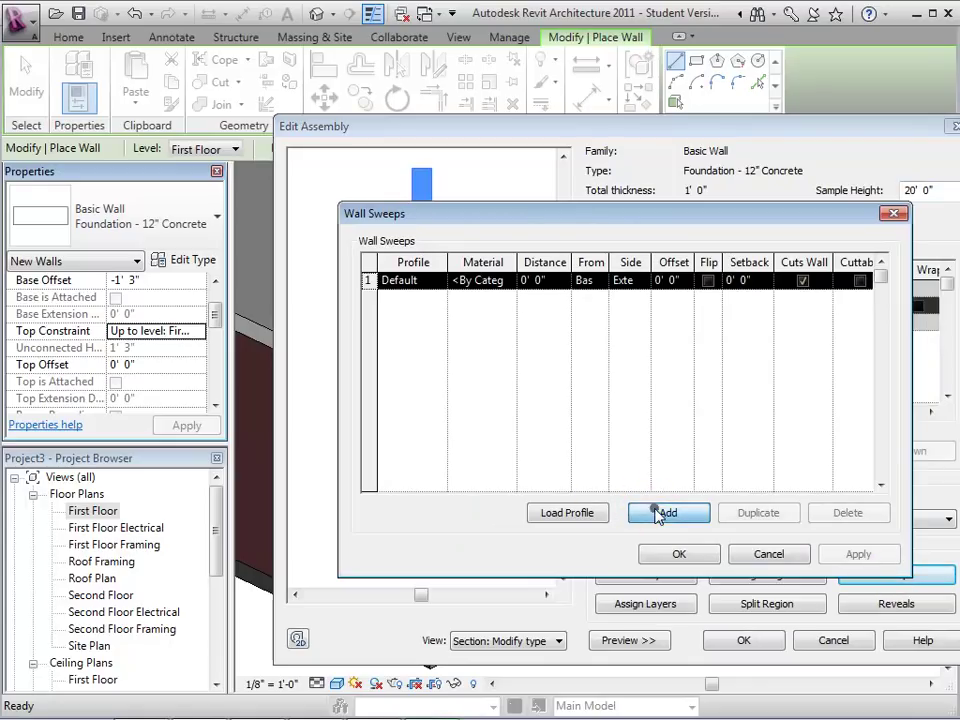
pyautogui.click(555, 281)
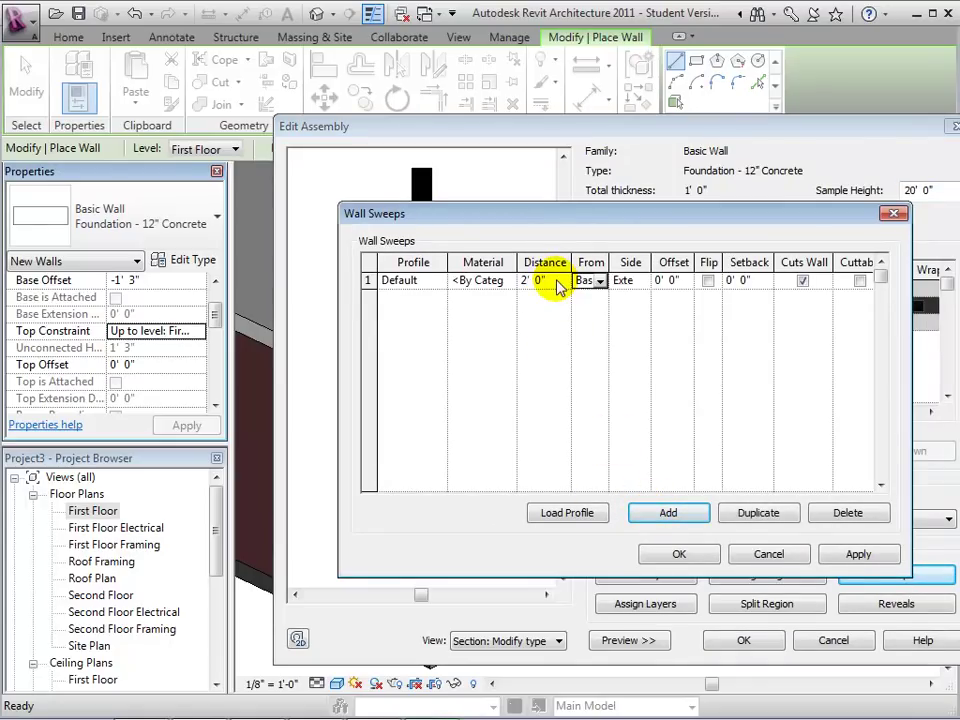
pyautogui.click(674, 553)
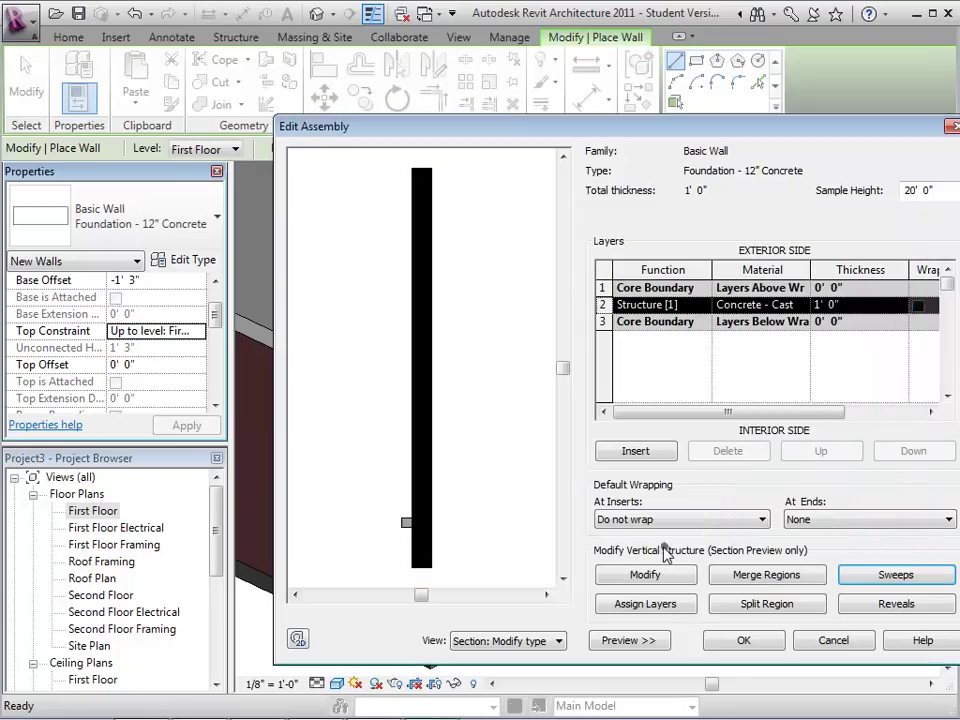
pyautogui.click(741, 637)
pyautogui.click(739, 638)
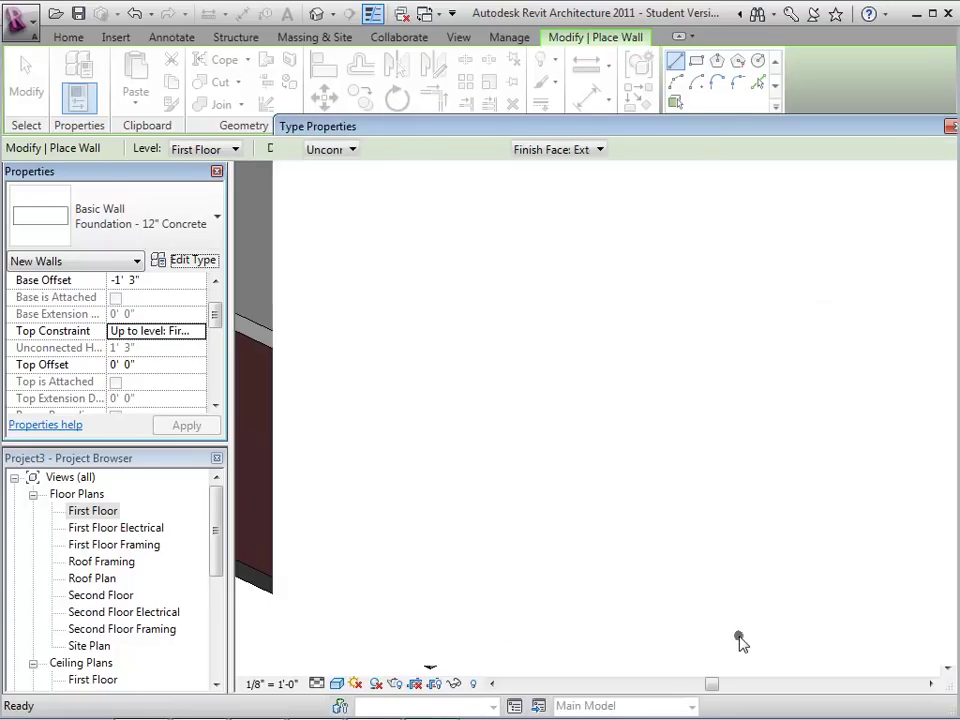
pyautogui.click(739, 636)
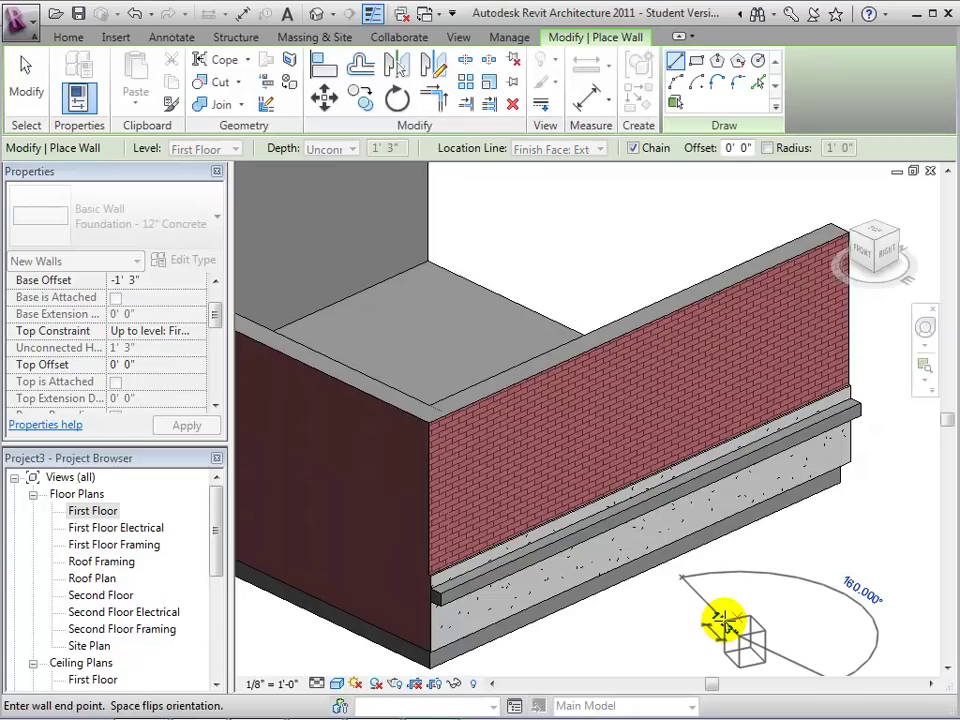
# - Cancel the wall command and select the Brick on Concrete stacked wall
pyautogui.press('Escape')
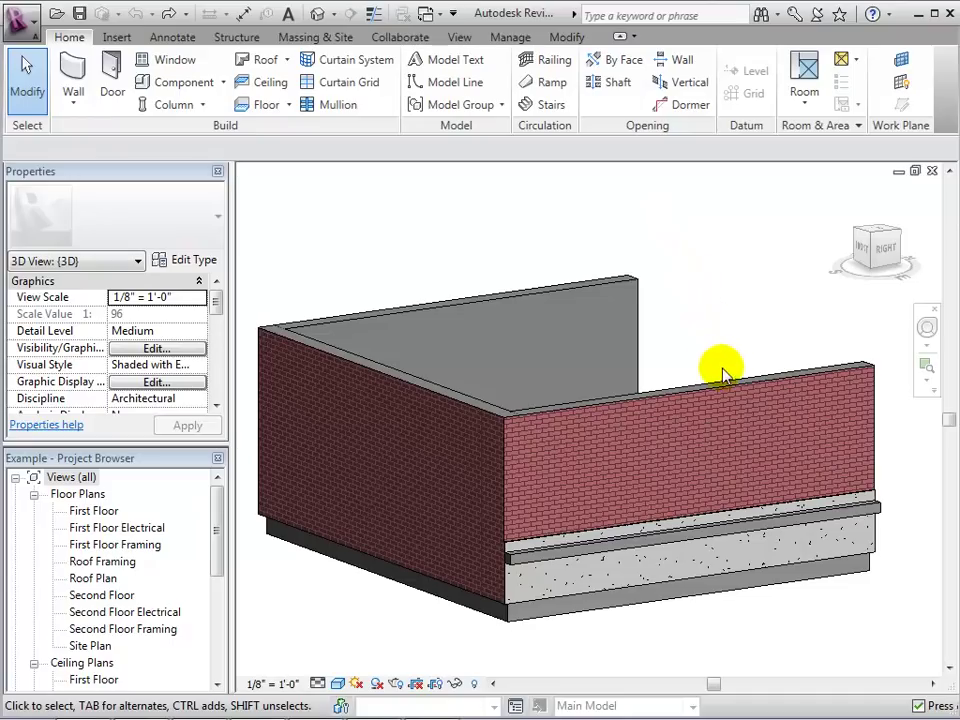
pyautogui.click(733, 385)
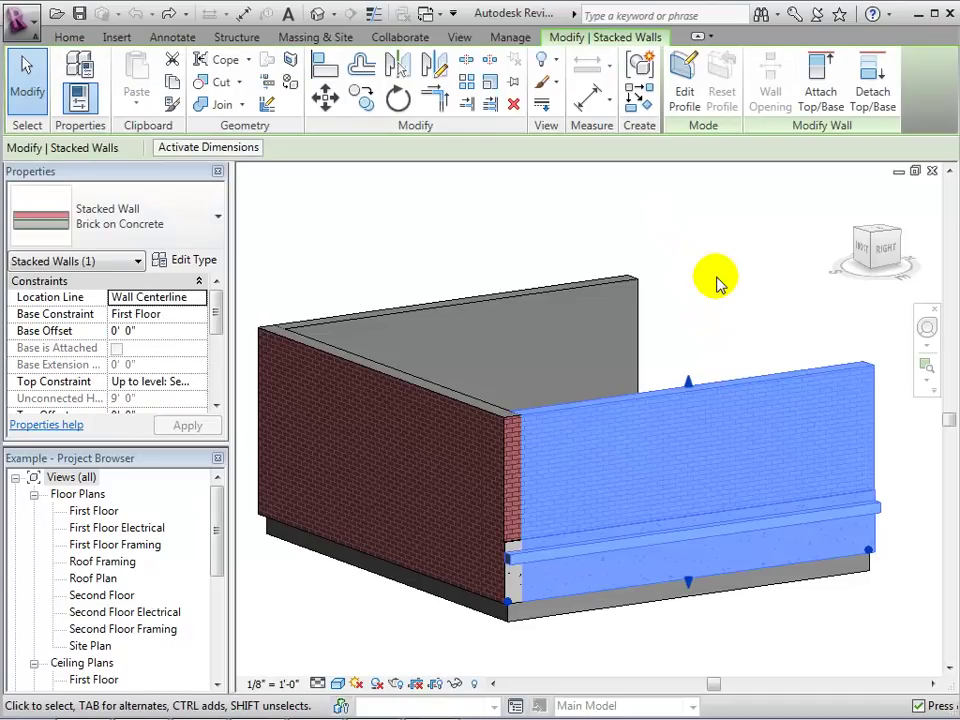
# - In the wall's profile sketch, draw a diagonal line from the top edge to the right edge
pyautogui.click(682, 90)
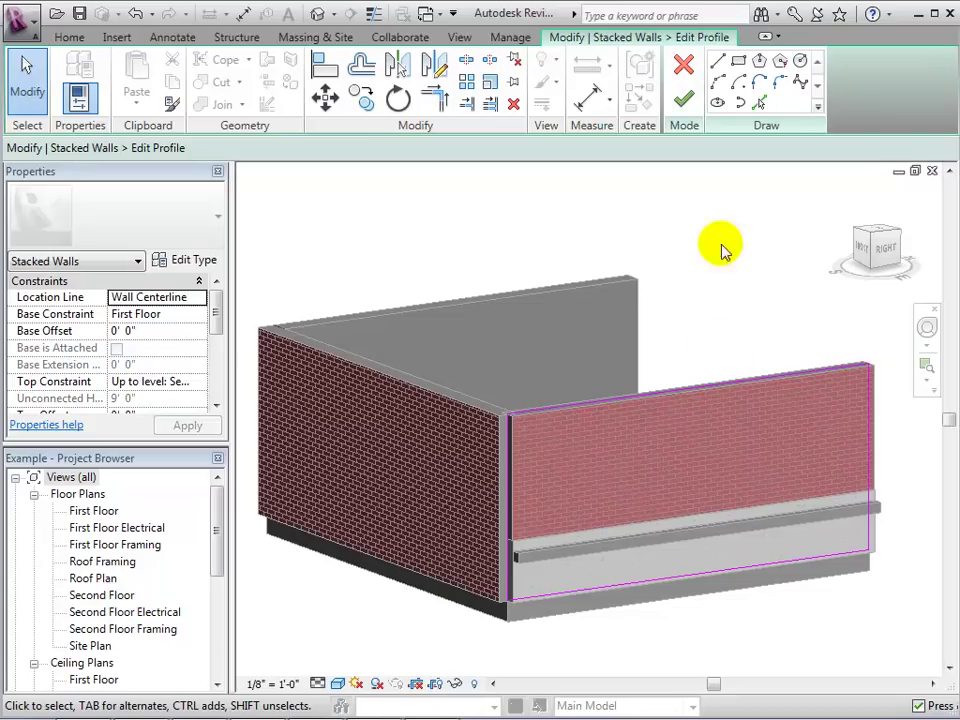
pyautogui.click(717, 61)
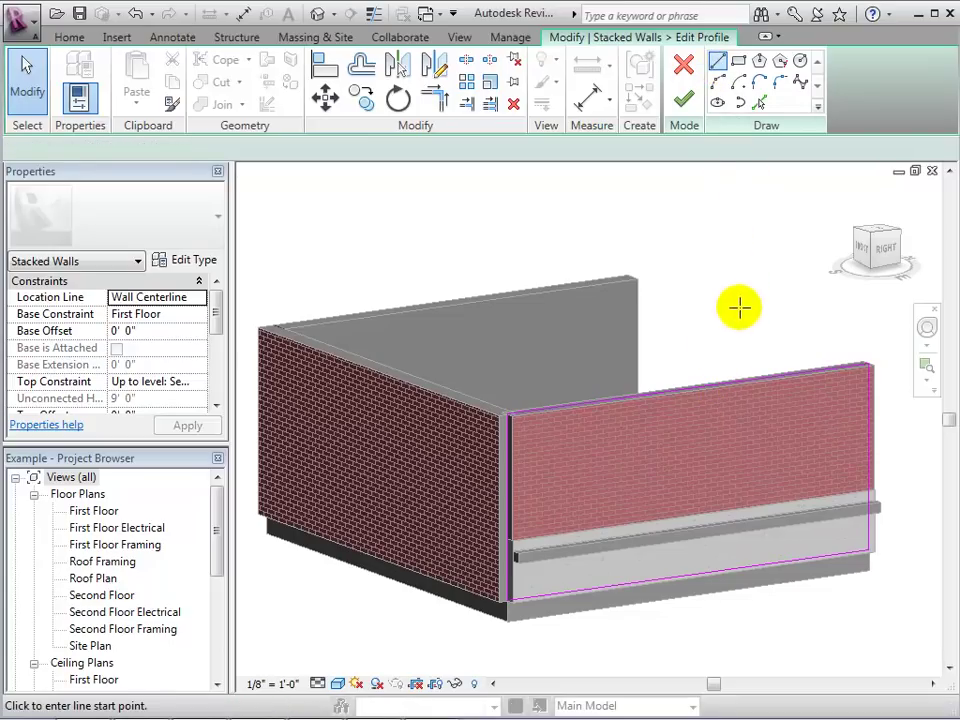
pyautogui.click(730, 380)
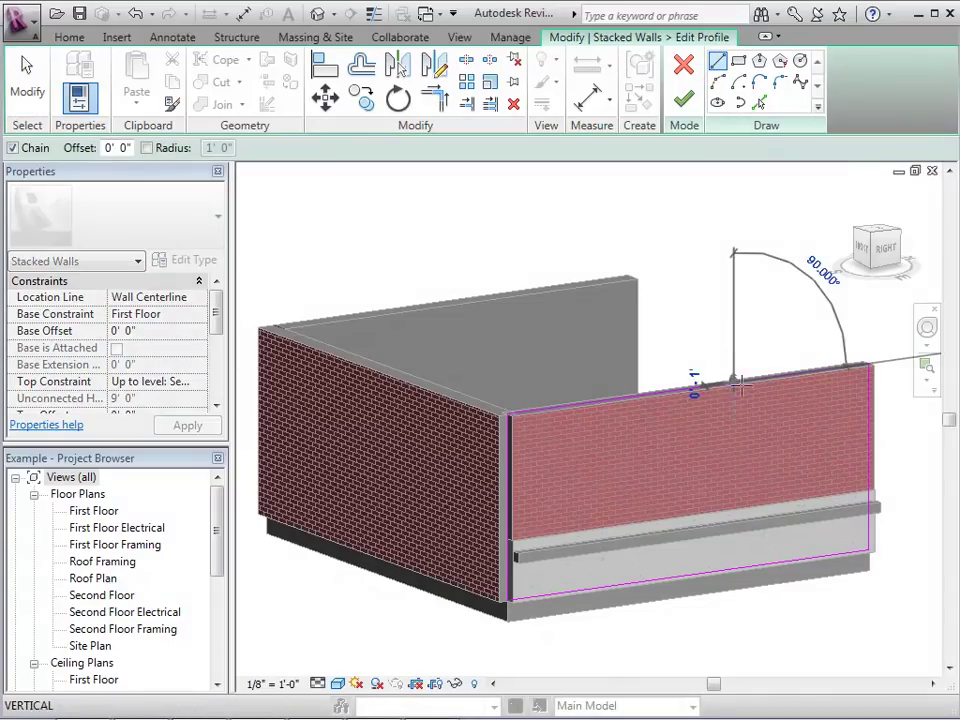
pyautogui.click(868, 486)
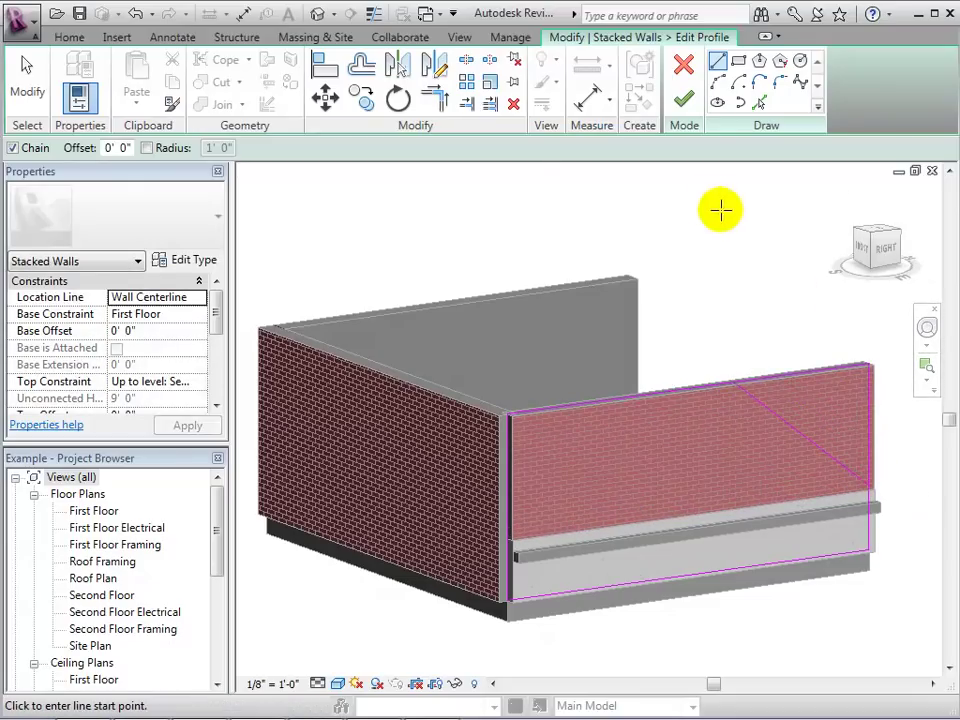
# - Trim the top and right edges to the diagonal and finish the sloped profile
pyautogui.click(437, 99)
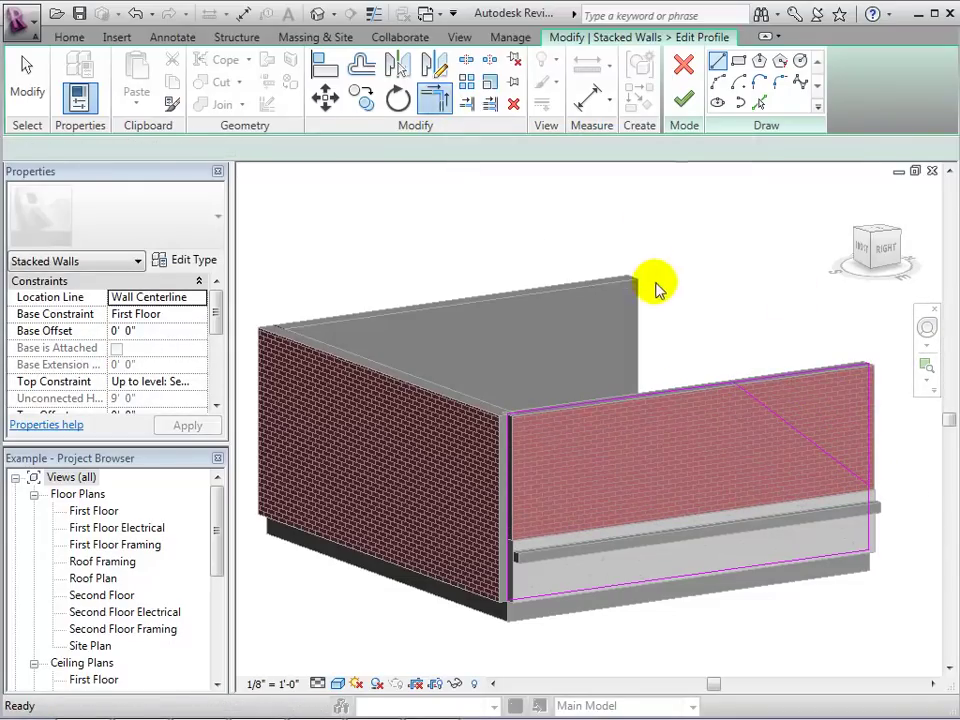
pyautogui.click(689, 388)
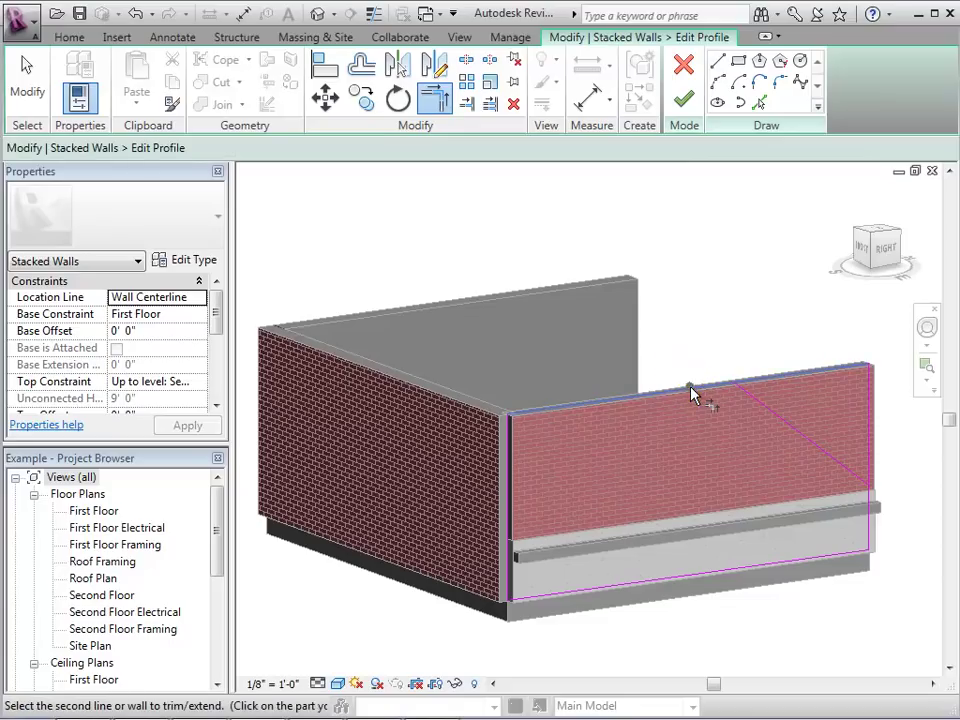
pyautogui.click(757, 410)
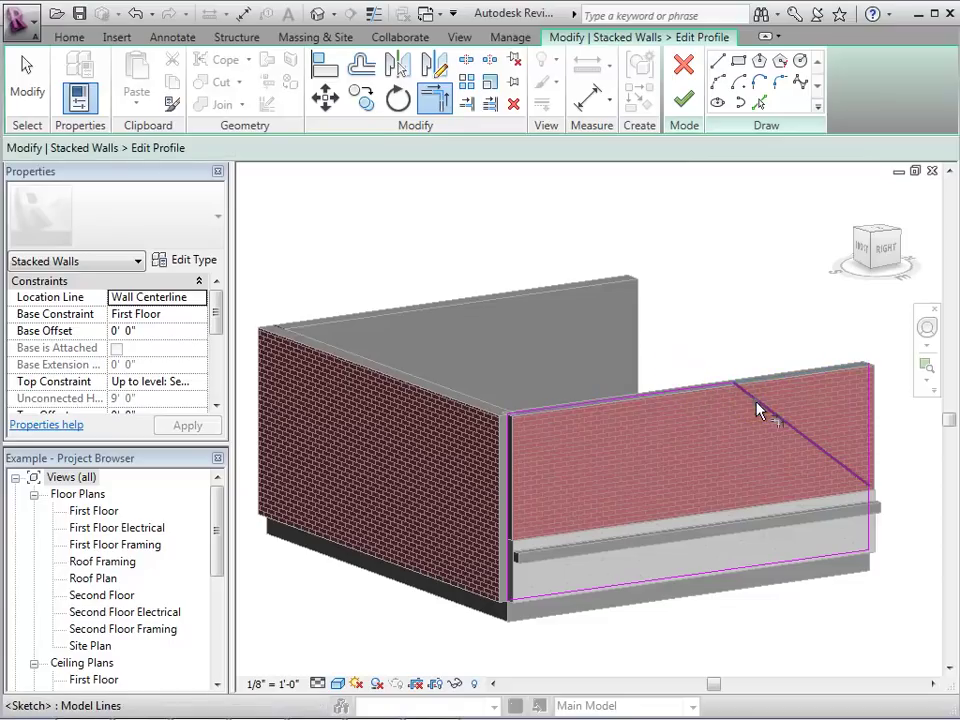
pyautogui.click(820, 452)
pyautogui.click(866, 500)
pyautogui.click(797, 486)
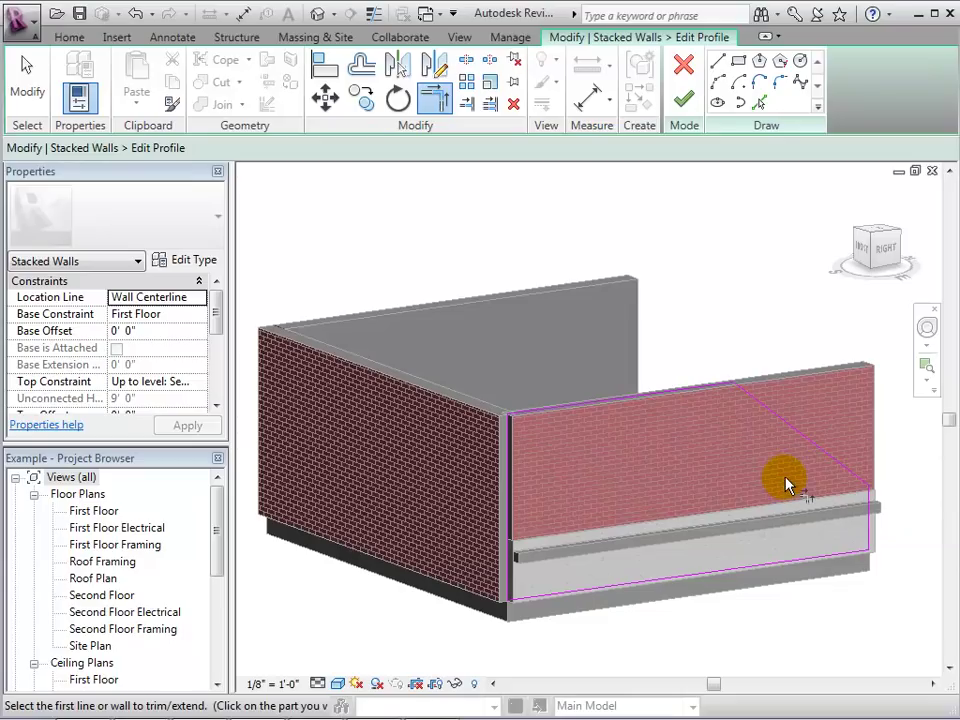
pyautogui.click(684, 104)
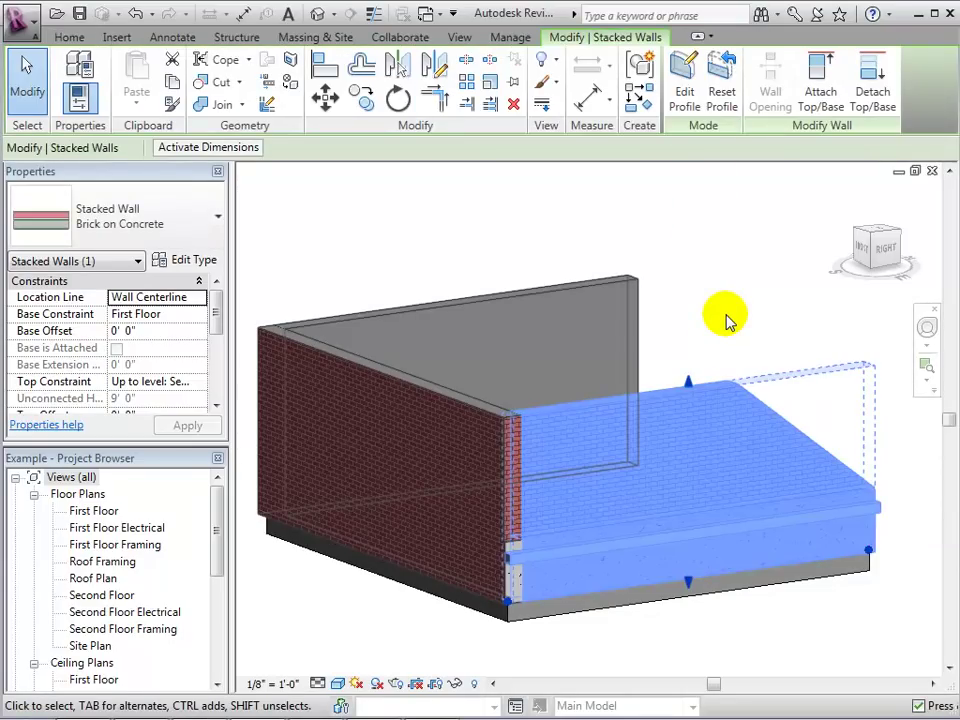
pyautogui.click(727, 320)
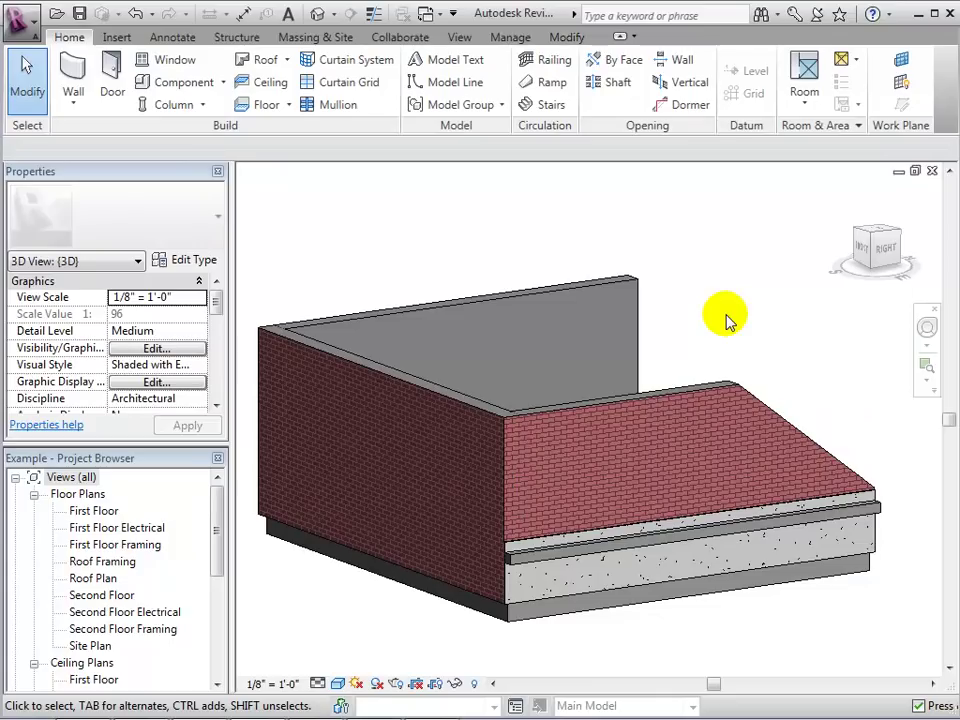
# - Sketch two circles in the stacked wall's profile and finish the edit
pyautogui.click(707, 390)
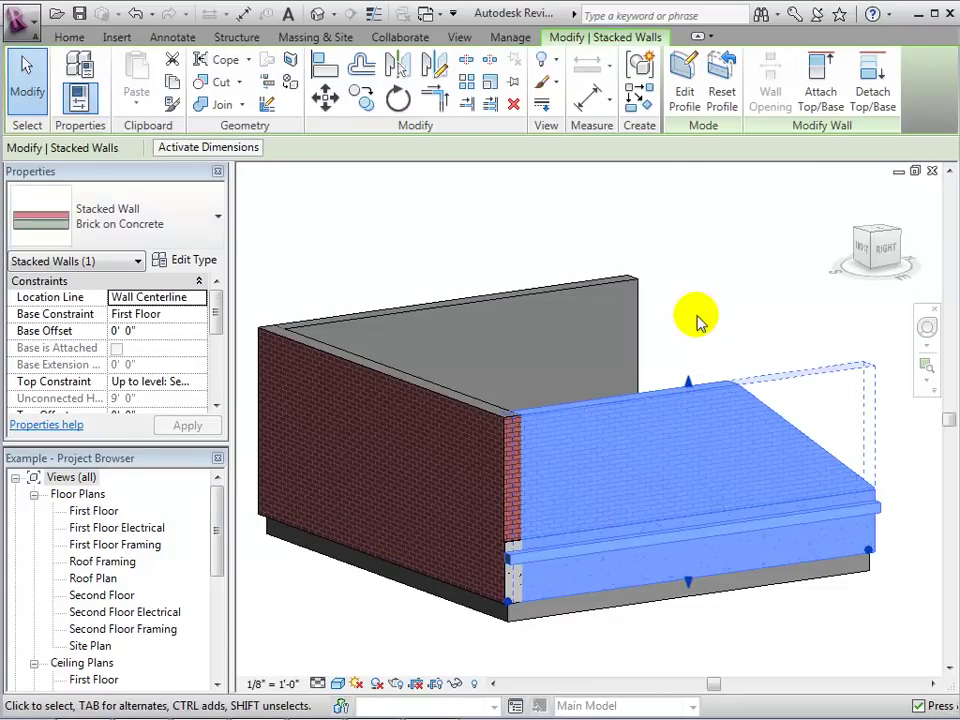
pyautogui.click(683, 85)
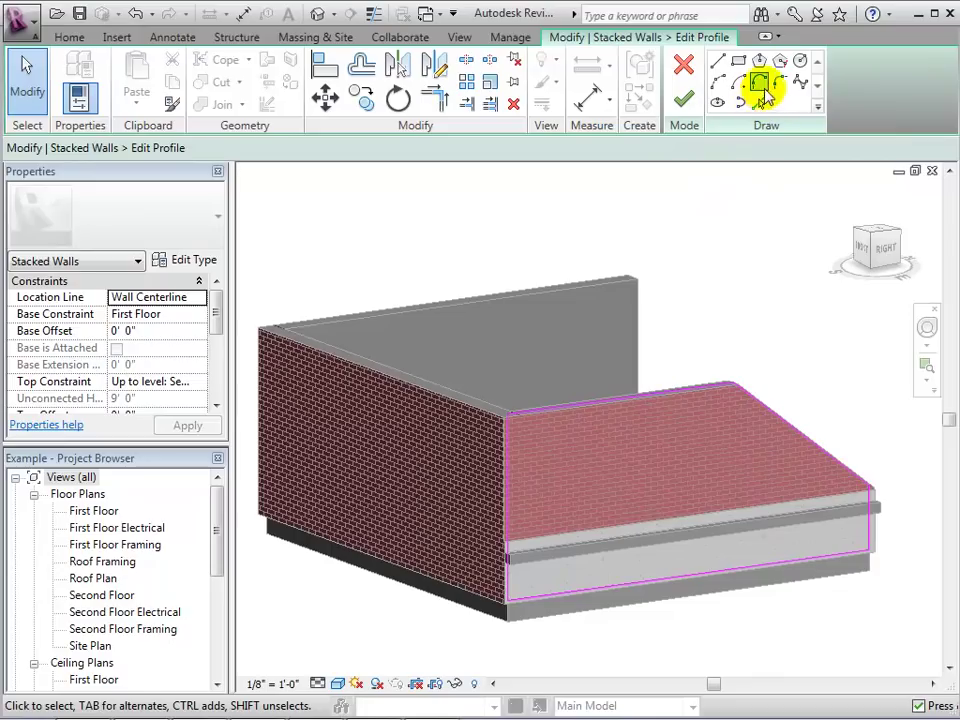
pyautogui.click(799, 62)
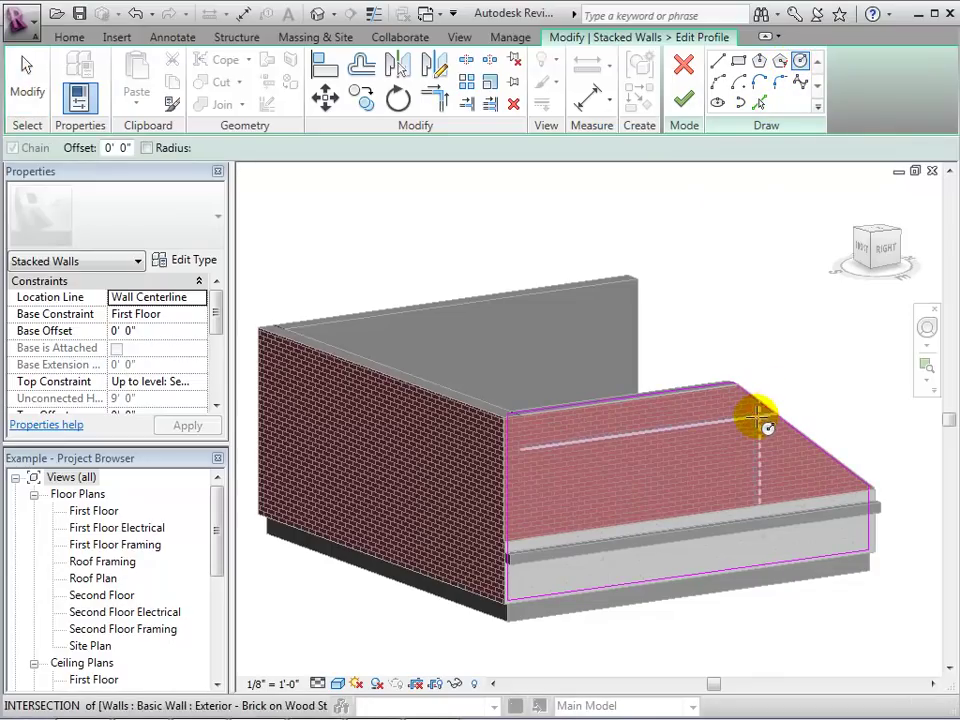
pyautogui.click(580, 452)
pyautogui.click(580, 476)
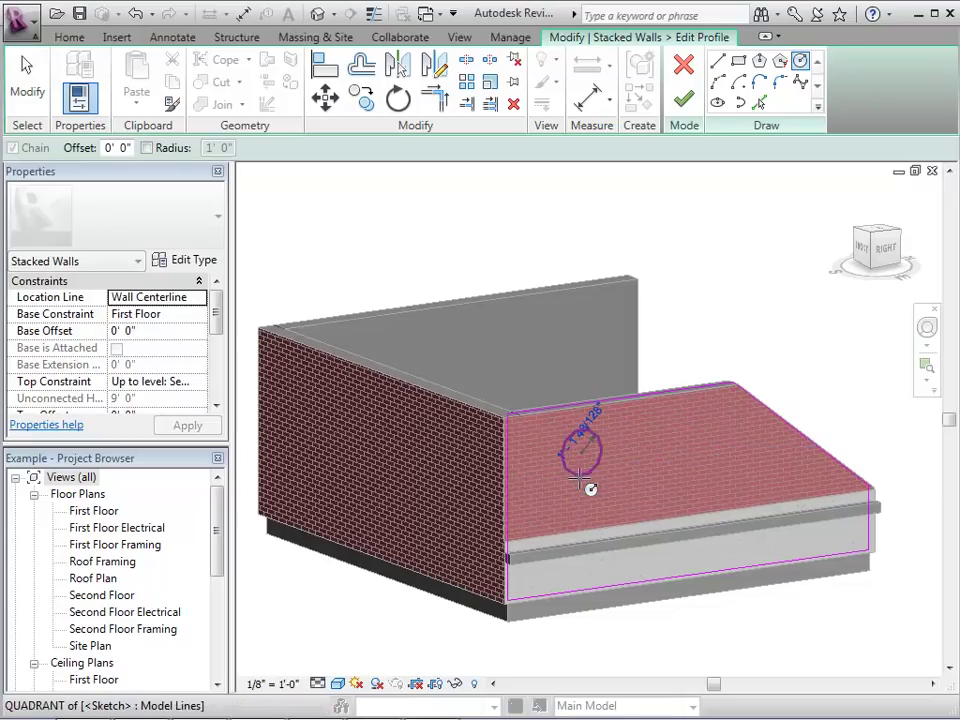
pyautogui.click(665, 442)
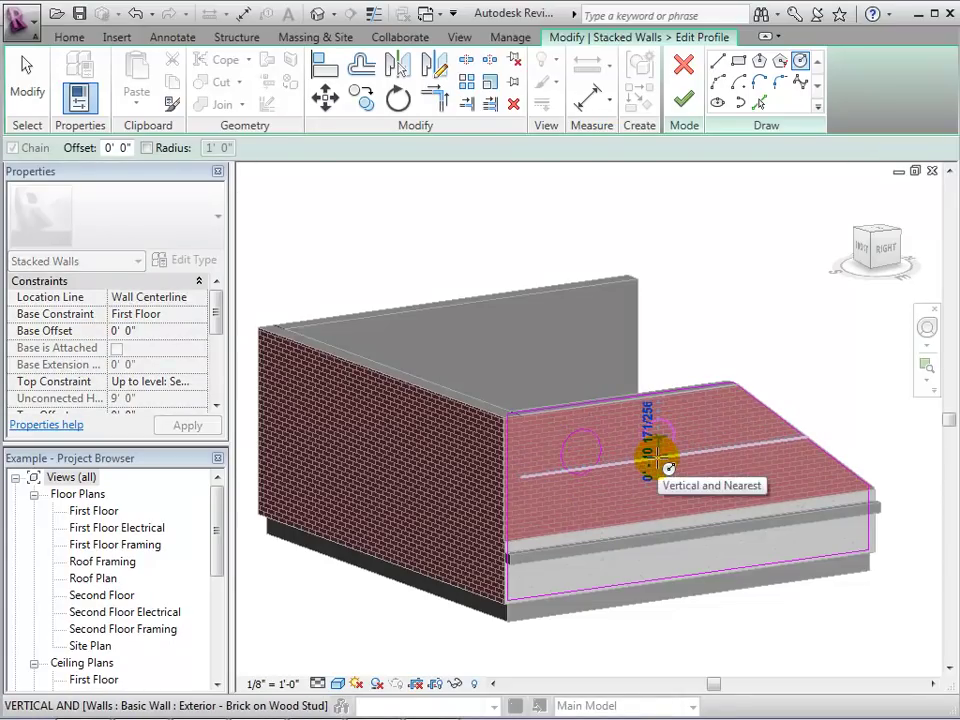
pyautogui.click(667, 468)
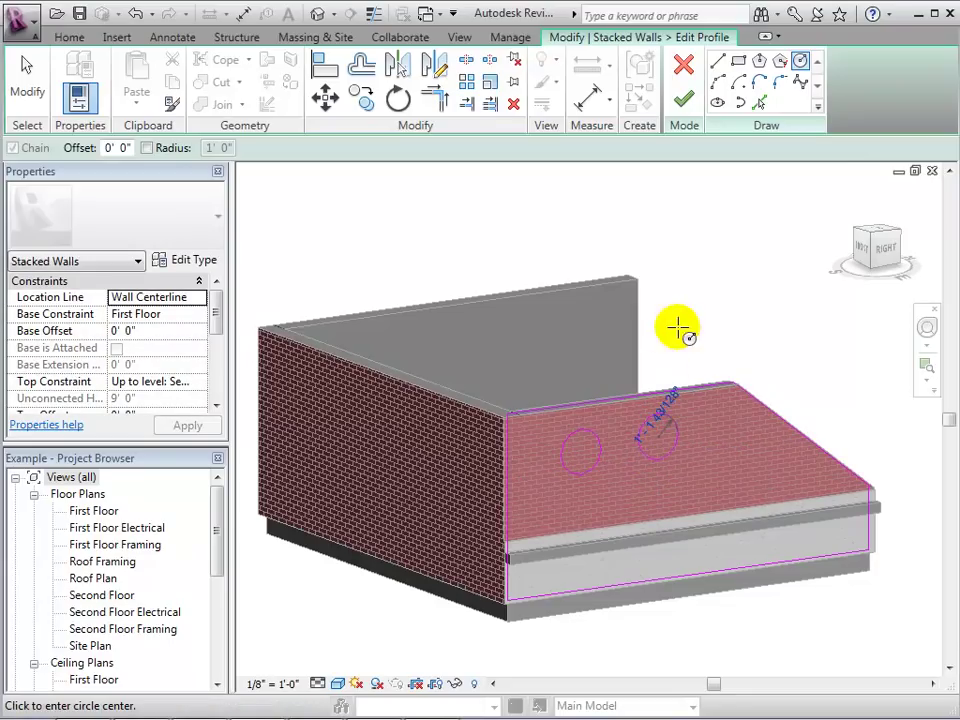
pyautogui.click(680, 102)
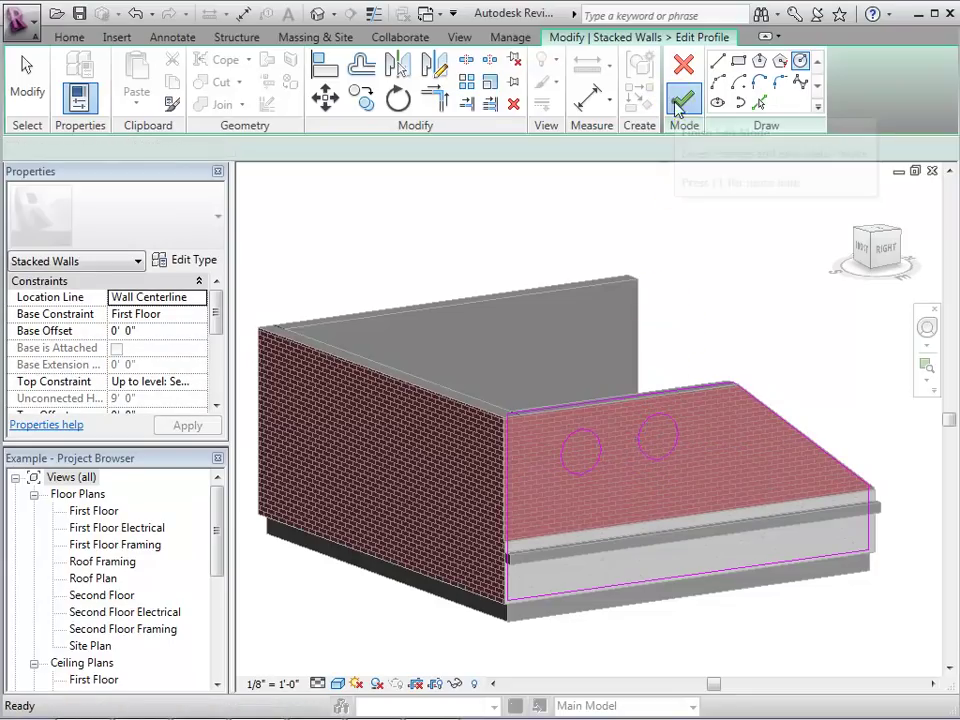
pyautogui.click(780, 300)
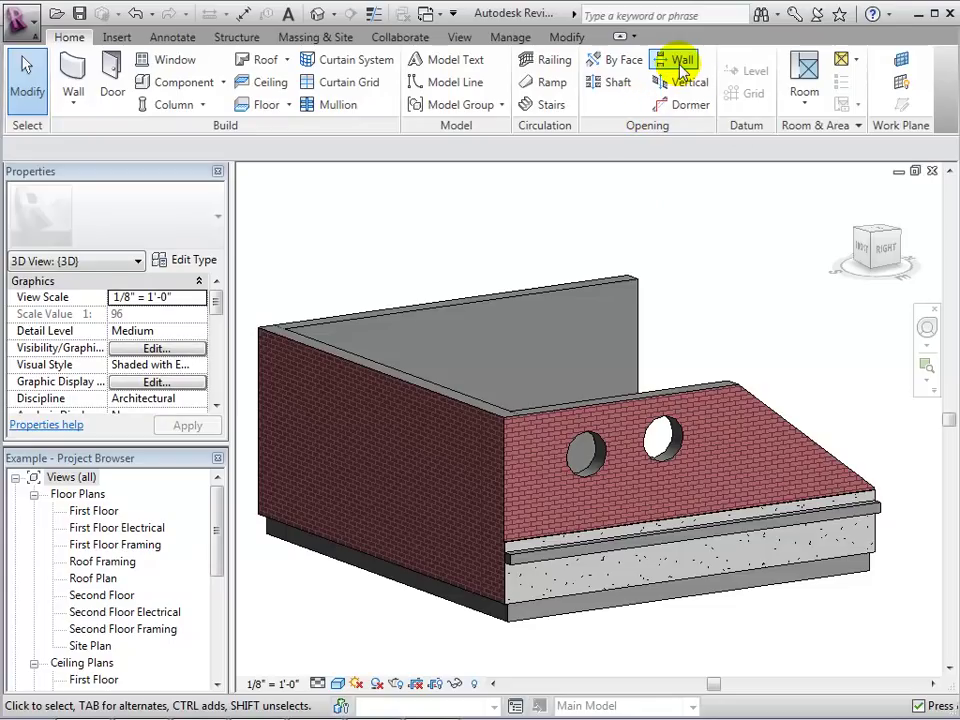
# - Cut a rectangular wall opening into the sloped wall by two diagonal corners
pyautogui.click(680, 63)
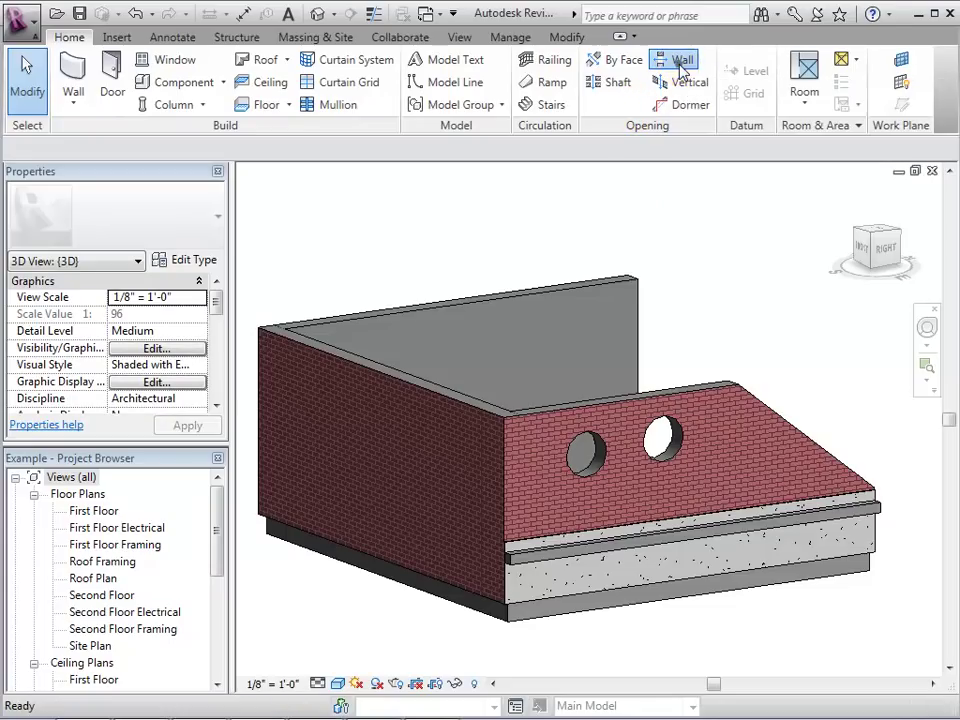
pyautogui.click(734, 381)
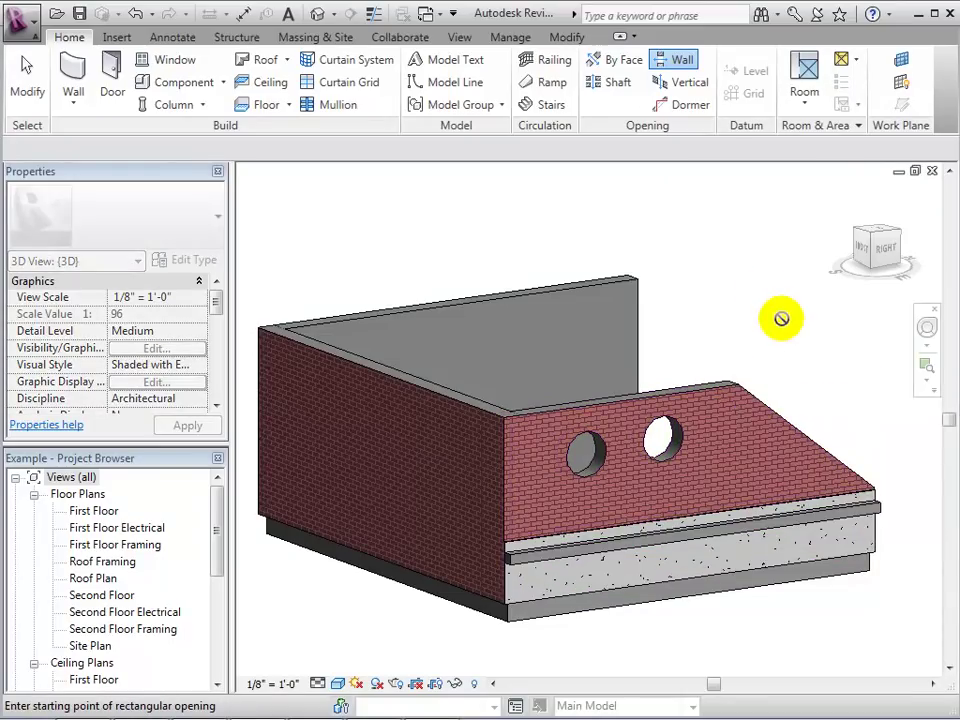
pyautogui.click(711, 427)
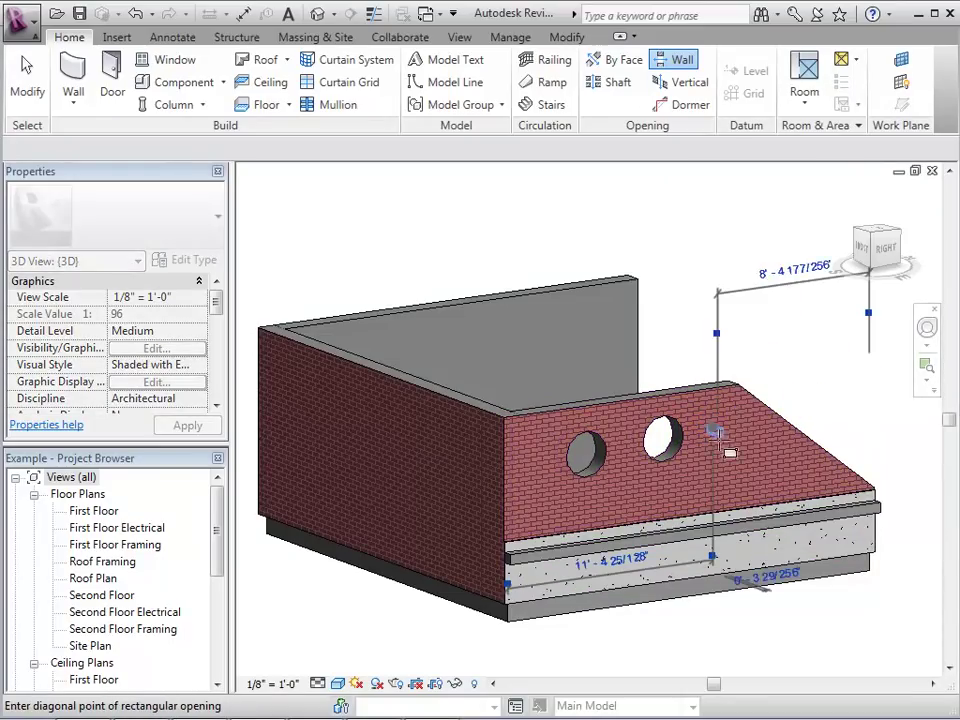
pyautogui.click(752, 470)
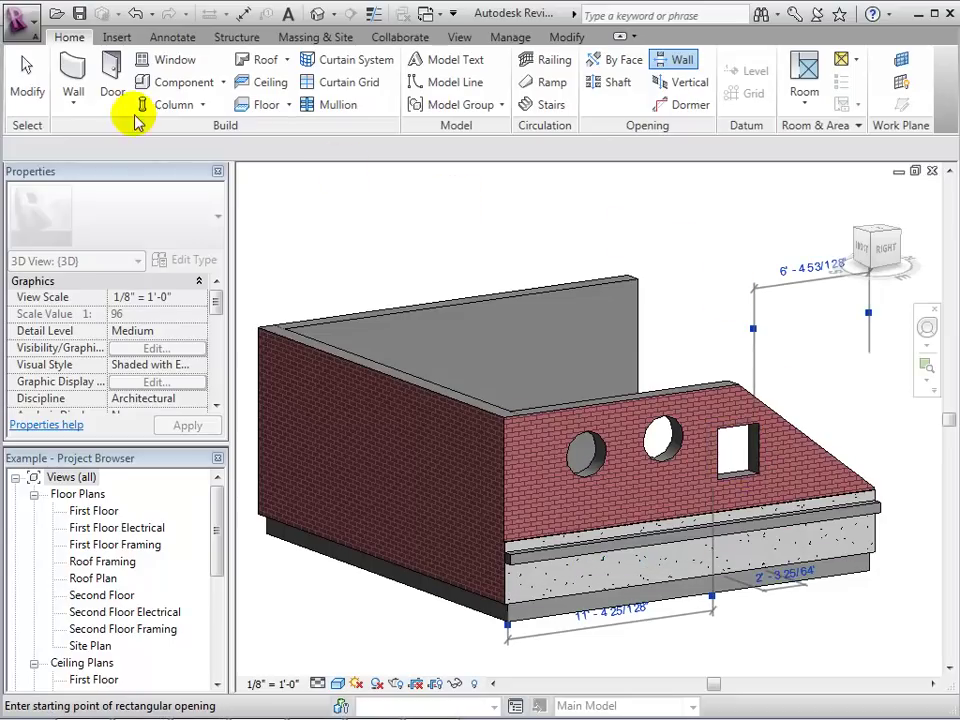